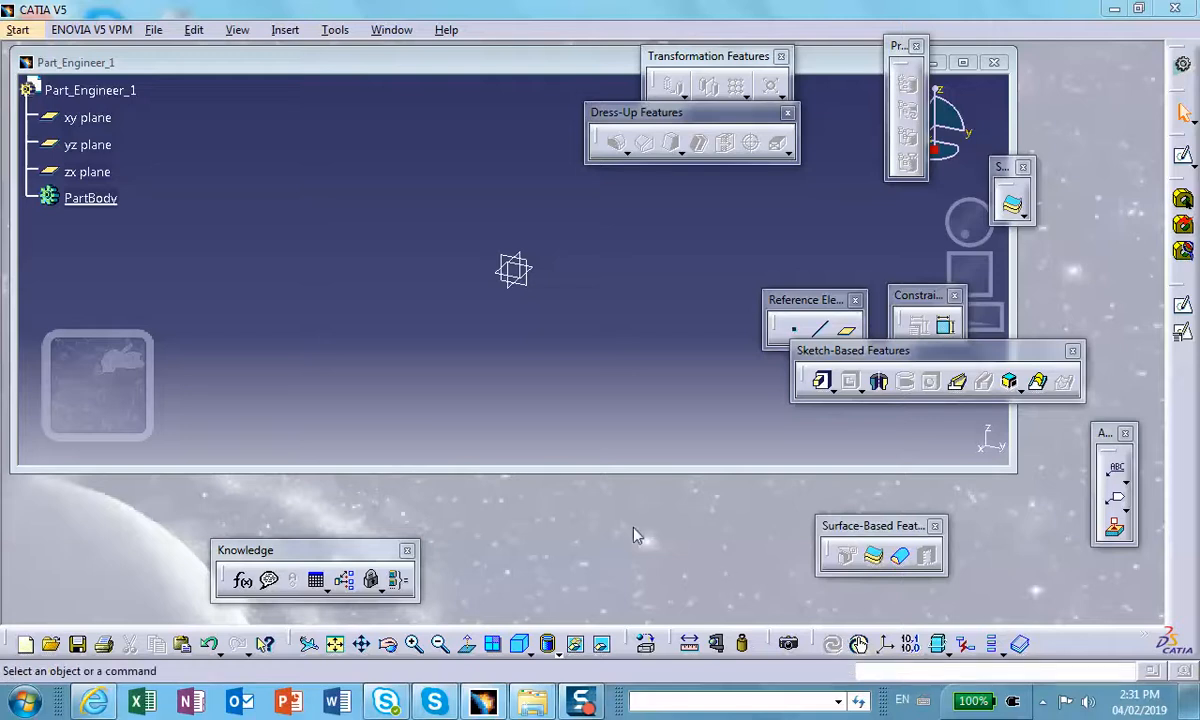
- Start a sketch on the yz plane and maximize the part window
left_click(375, 262)
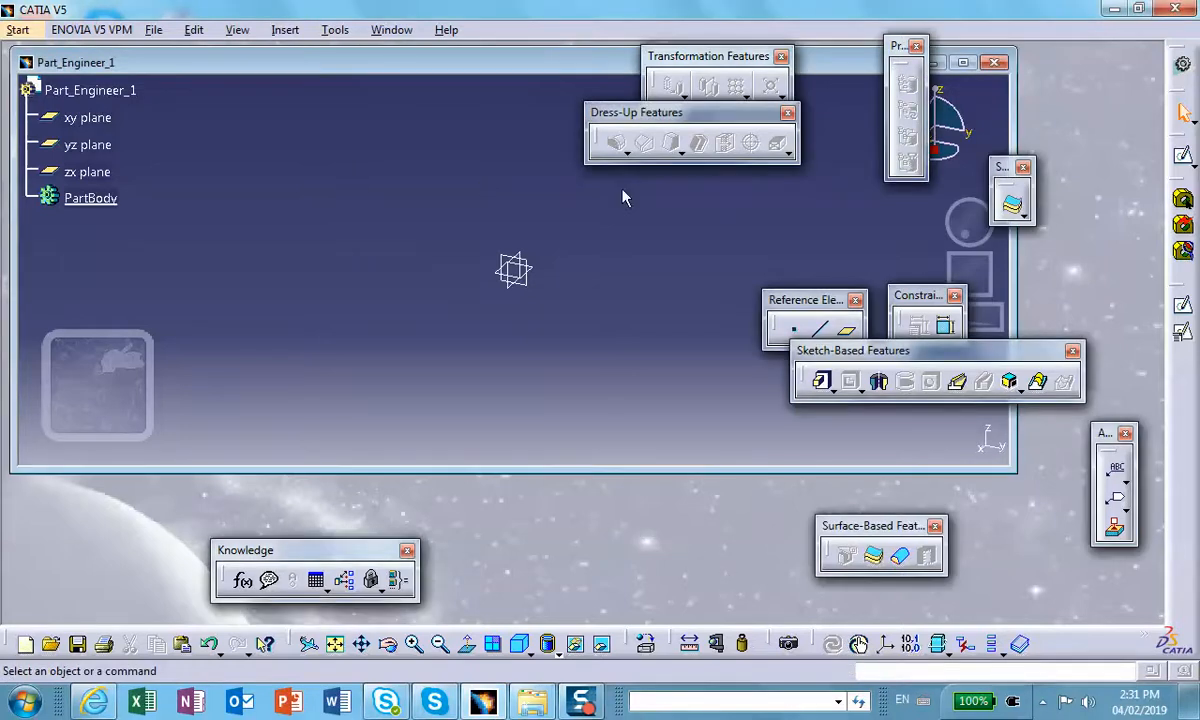
left_click(538, 268)
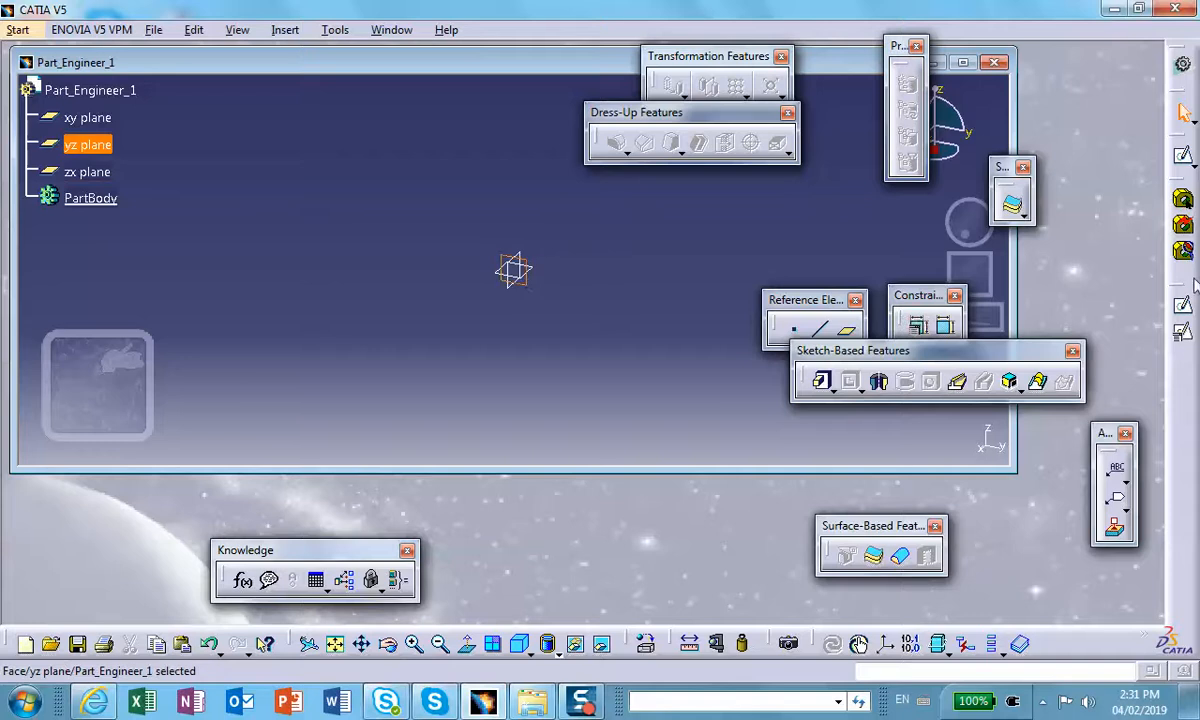
left_click(1183, 155)
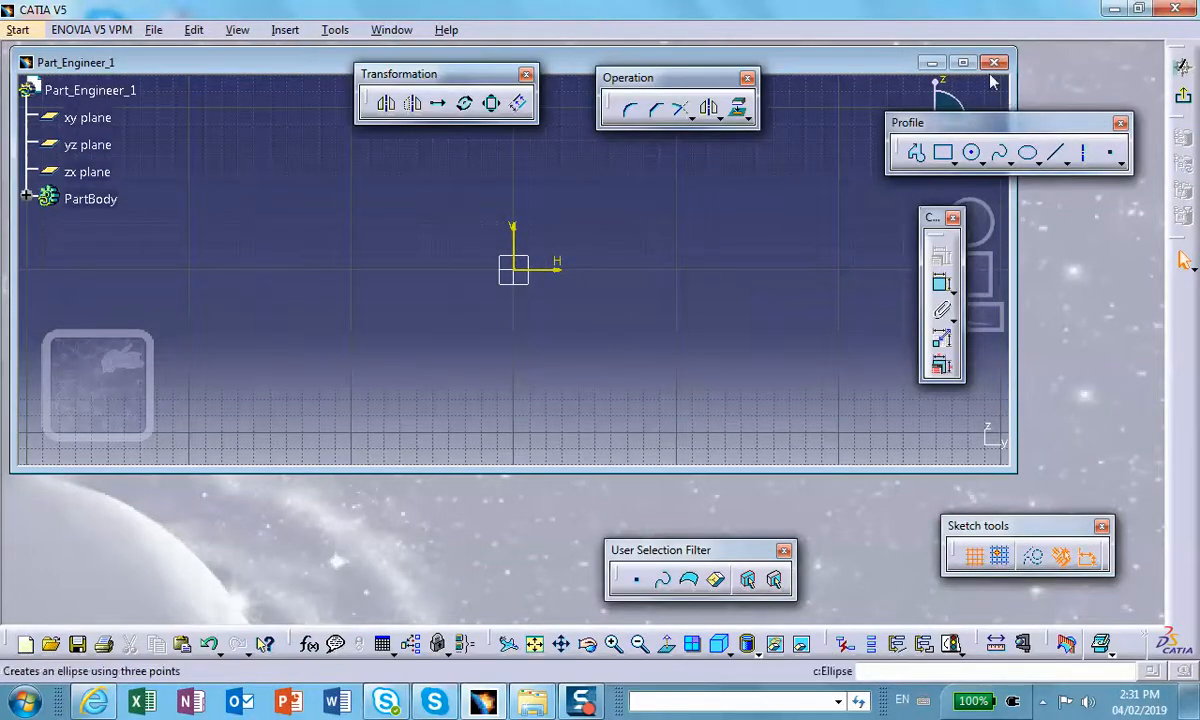
double_click(912, 64)
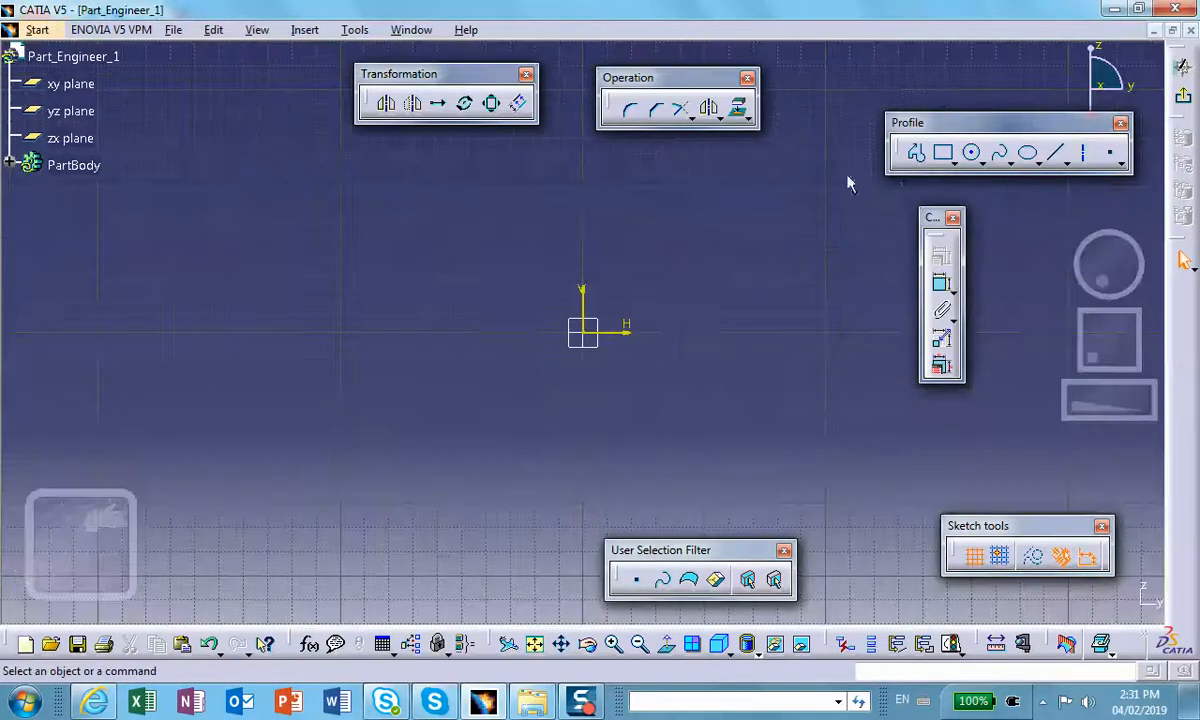
- Draw a closed house-shaped profile with walls about 2.4 in high, short eaves on the horizontal axis and the roof peak on the vertical axis
left_click(918, 154)
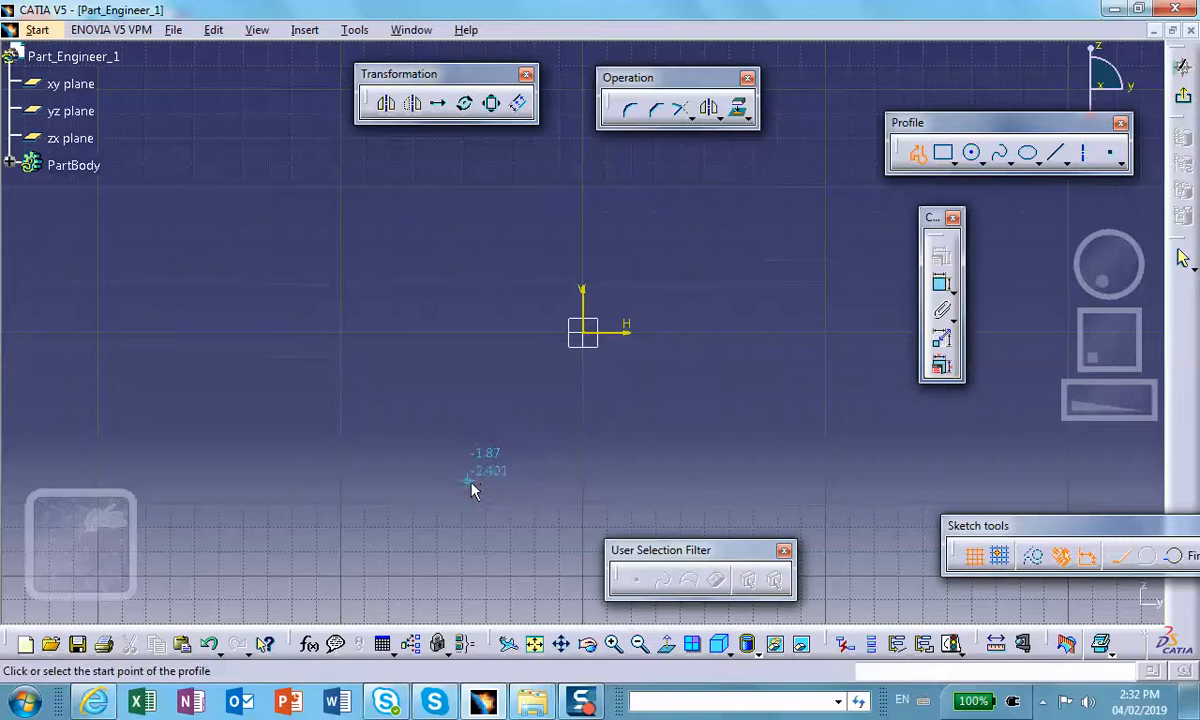
left_click(469, 479)
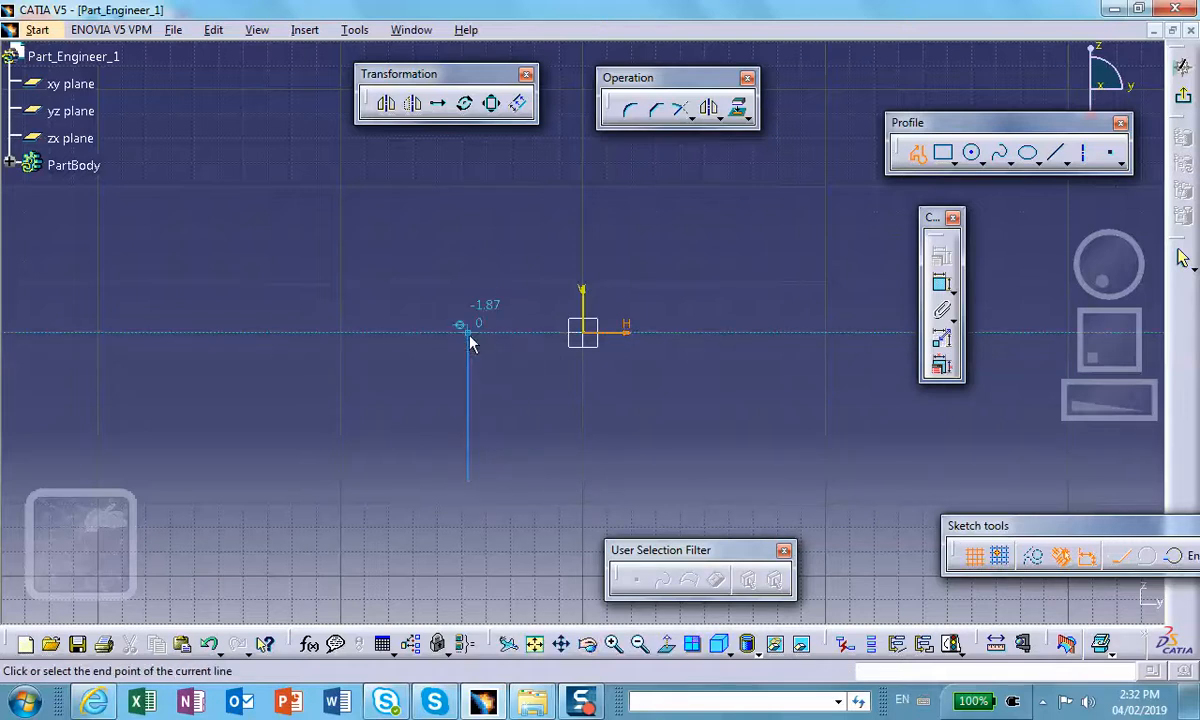
left_click(469, 334)
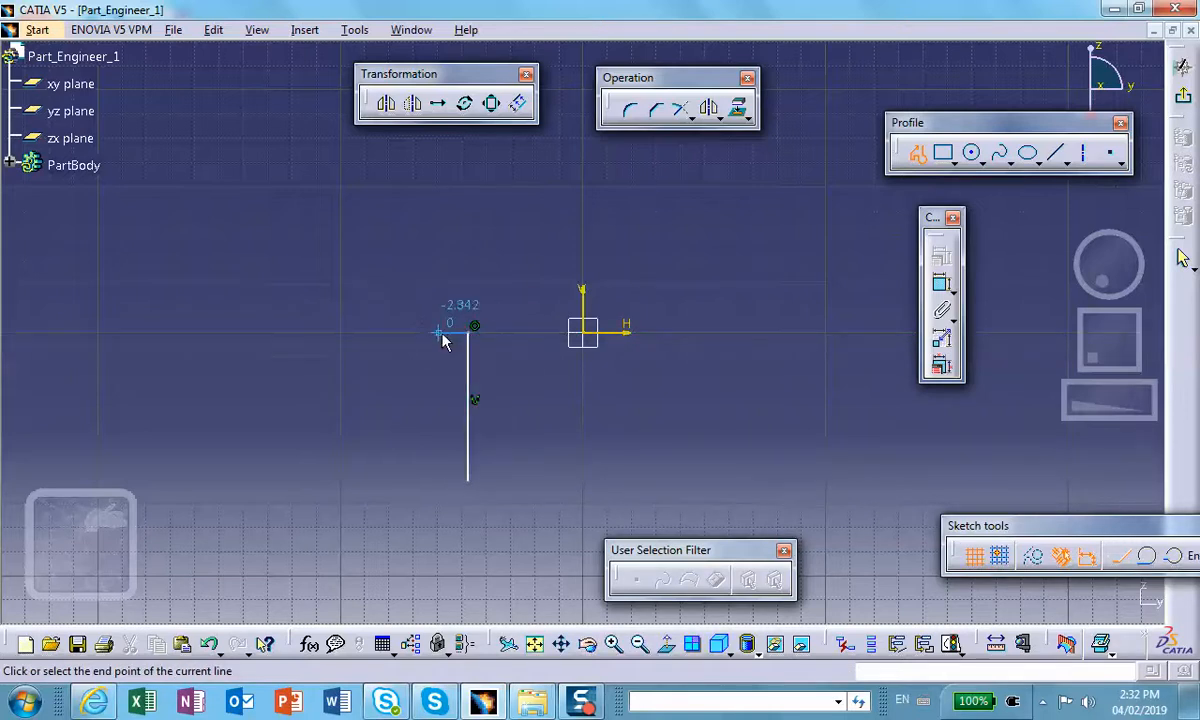
left_click(443, 331)
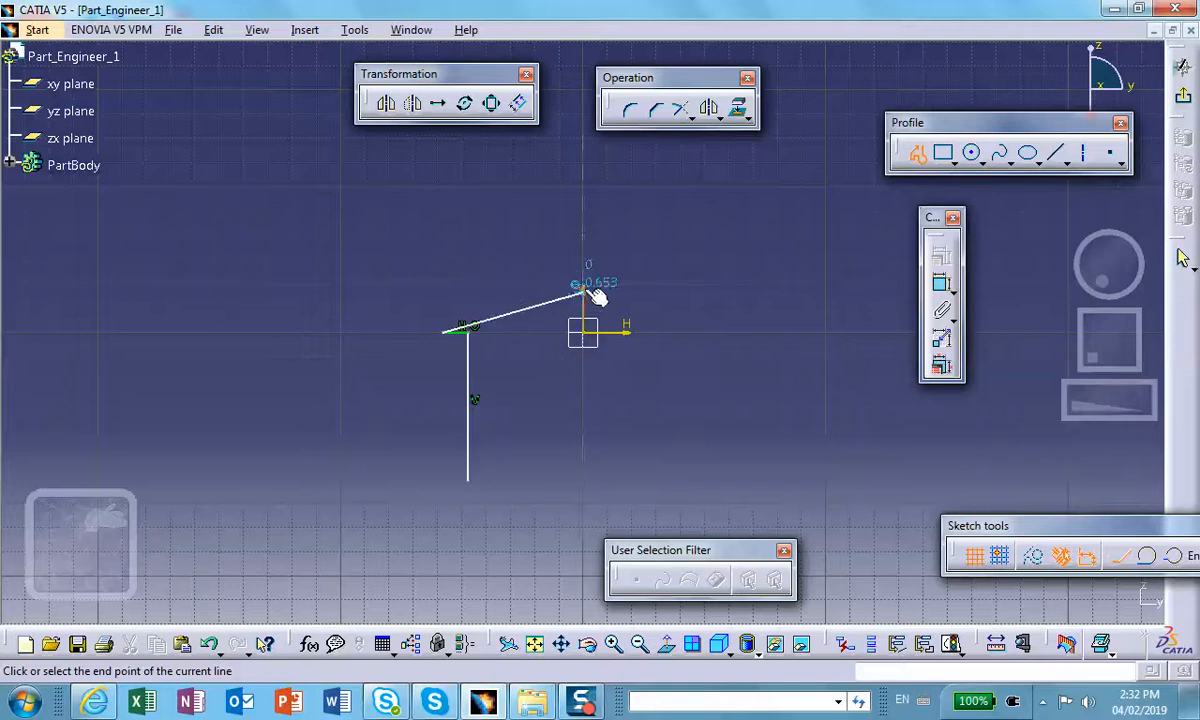
left_click(589, 258)
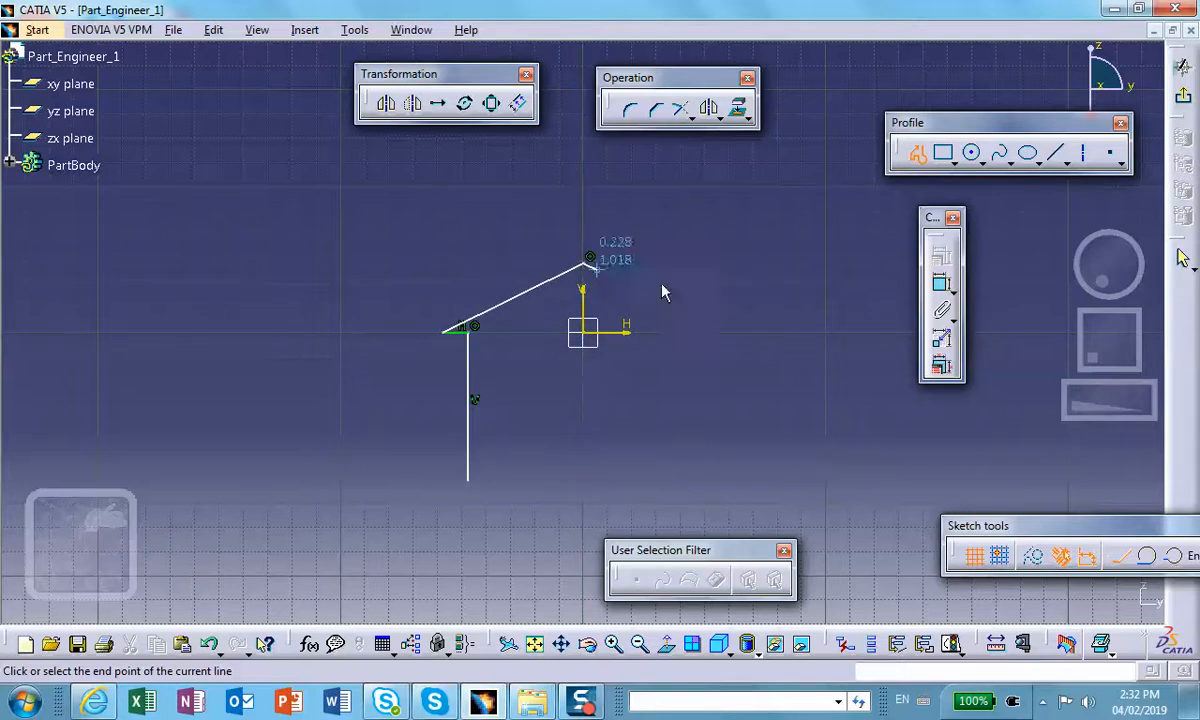
left_click(727, 332)
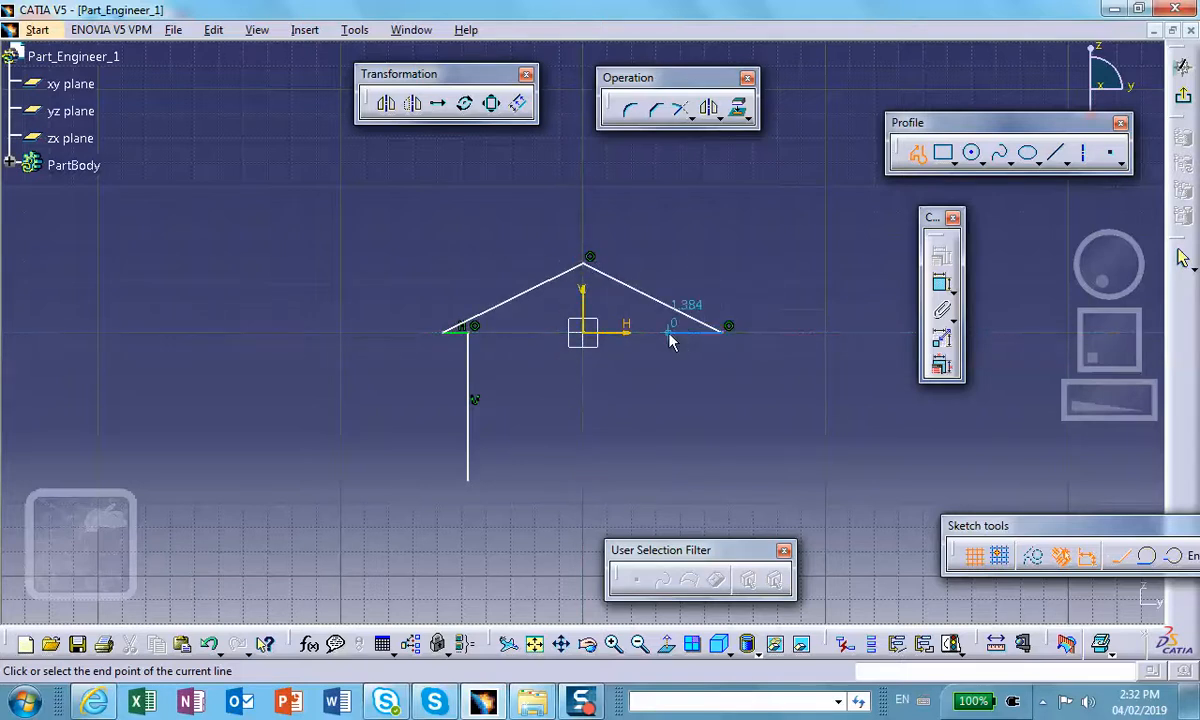
left_click(688, 332)
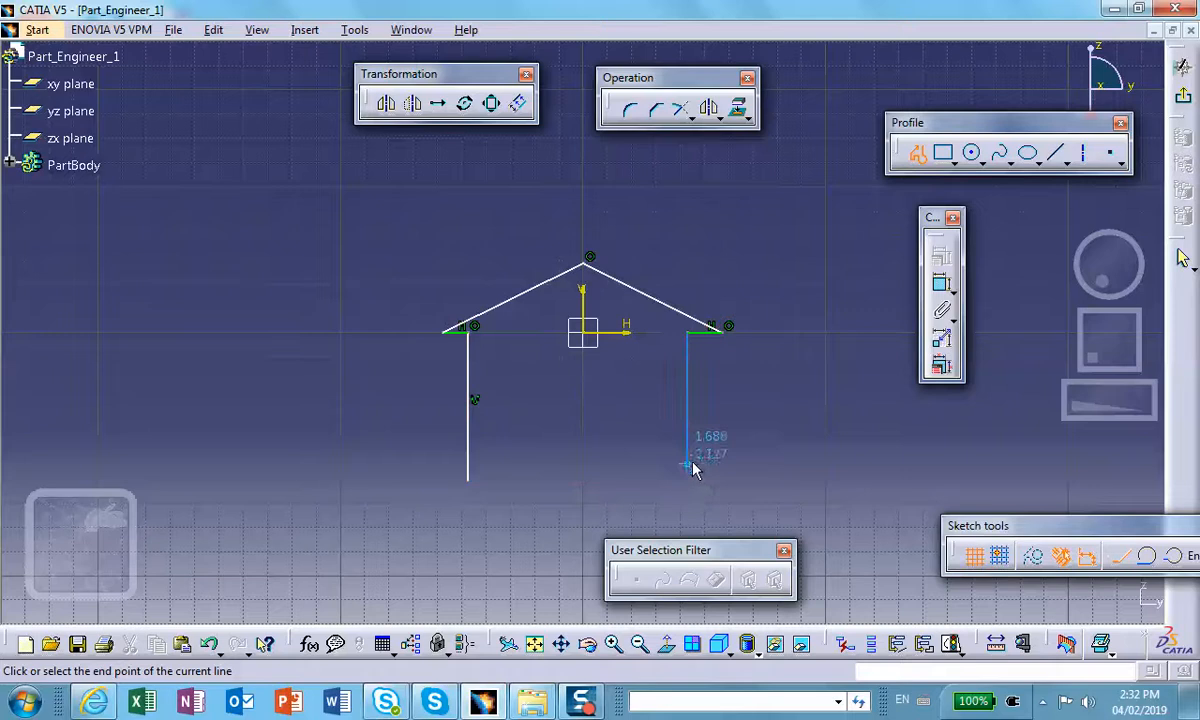
left_click(688, 477)
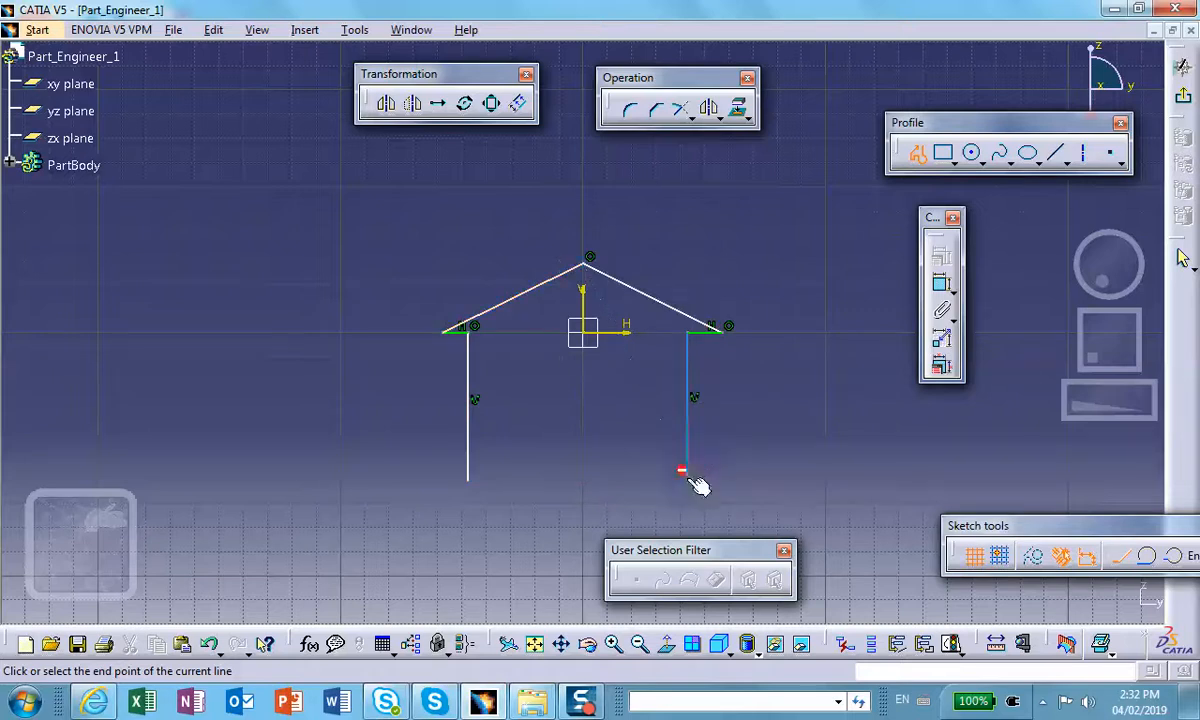
left_click(470, 480)
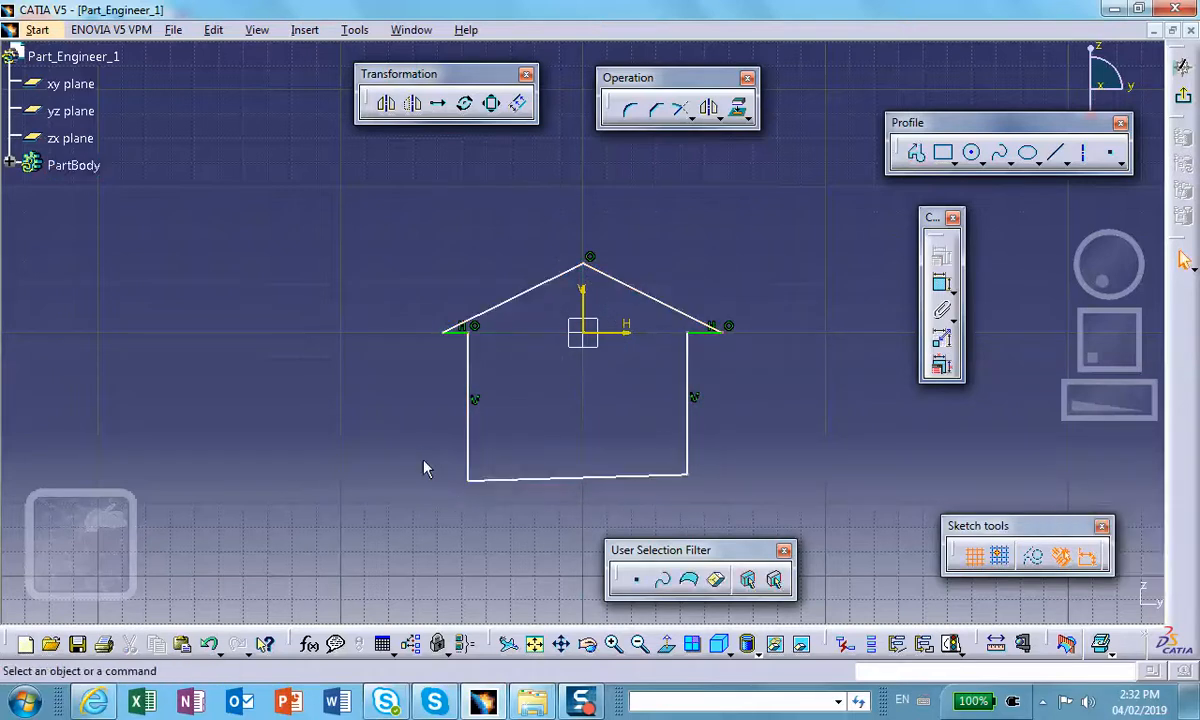
- Constrain the house profile's bottom line to be horizontal and exit the sketch
right_click(609, 480)
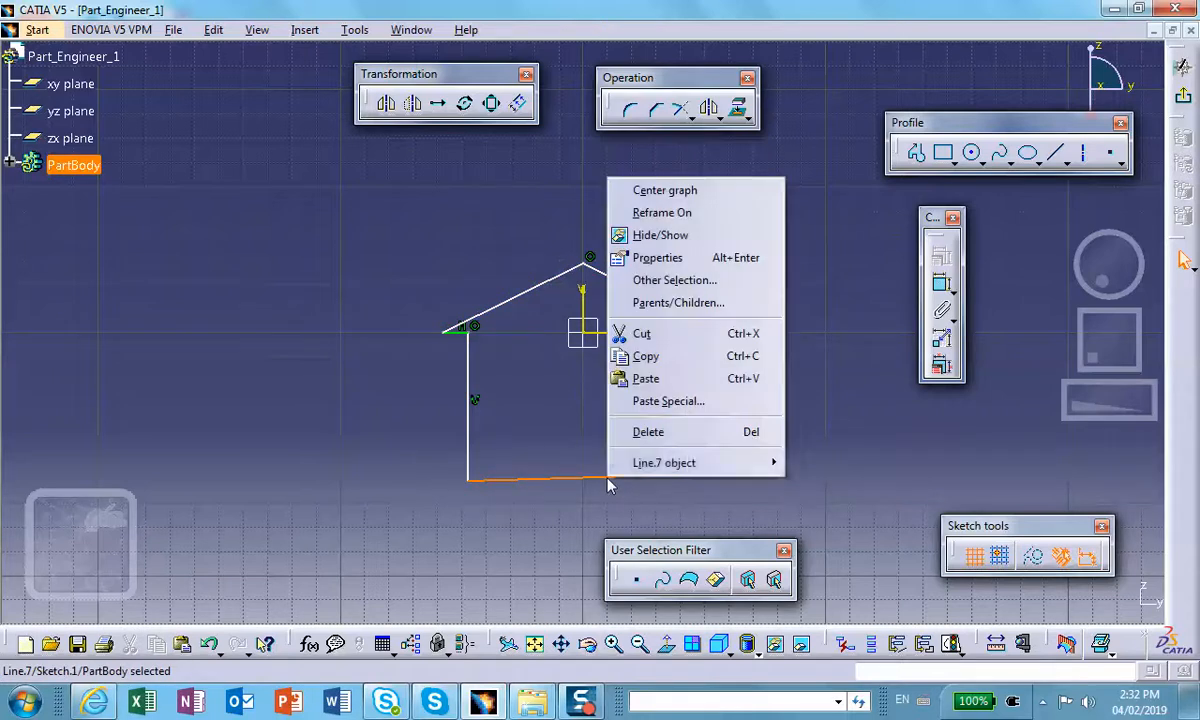
mouse_move(660, 464)
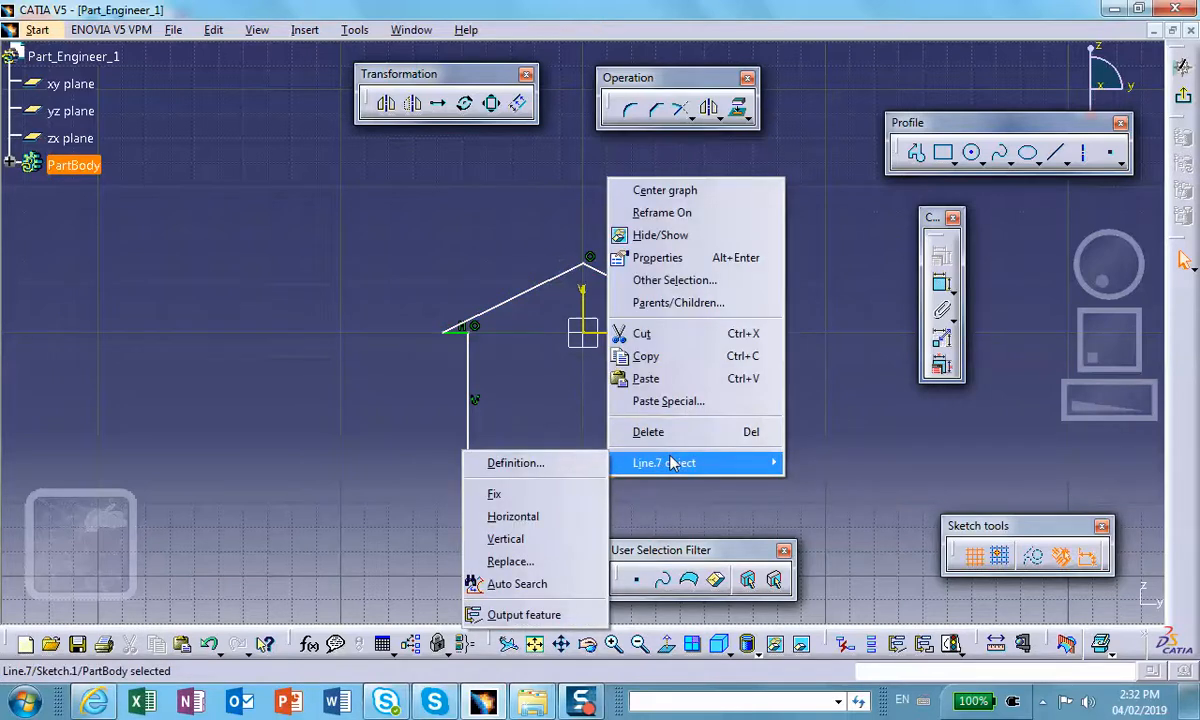
left_click(579, 516)
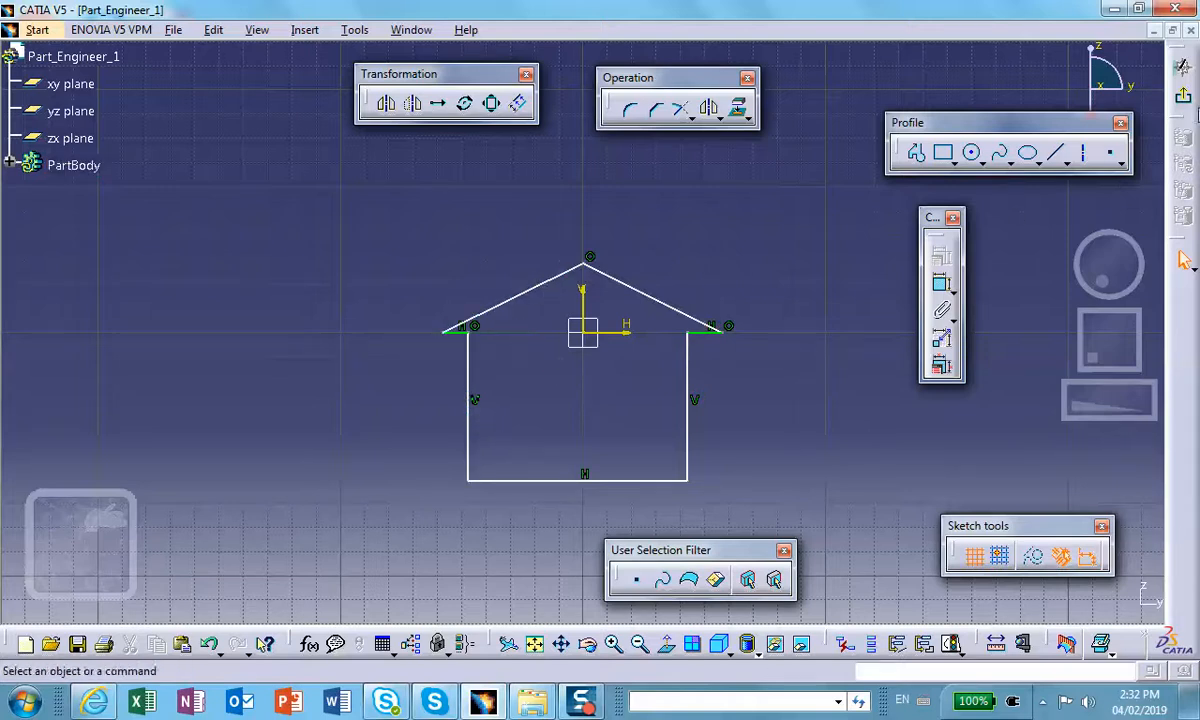
left_click(1183, 95)
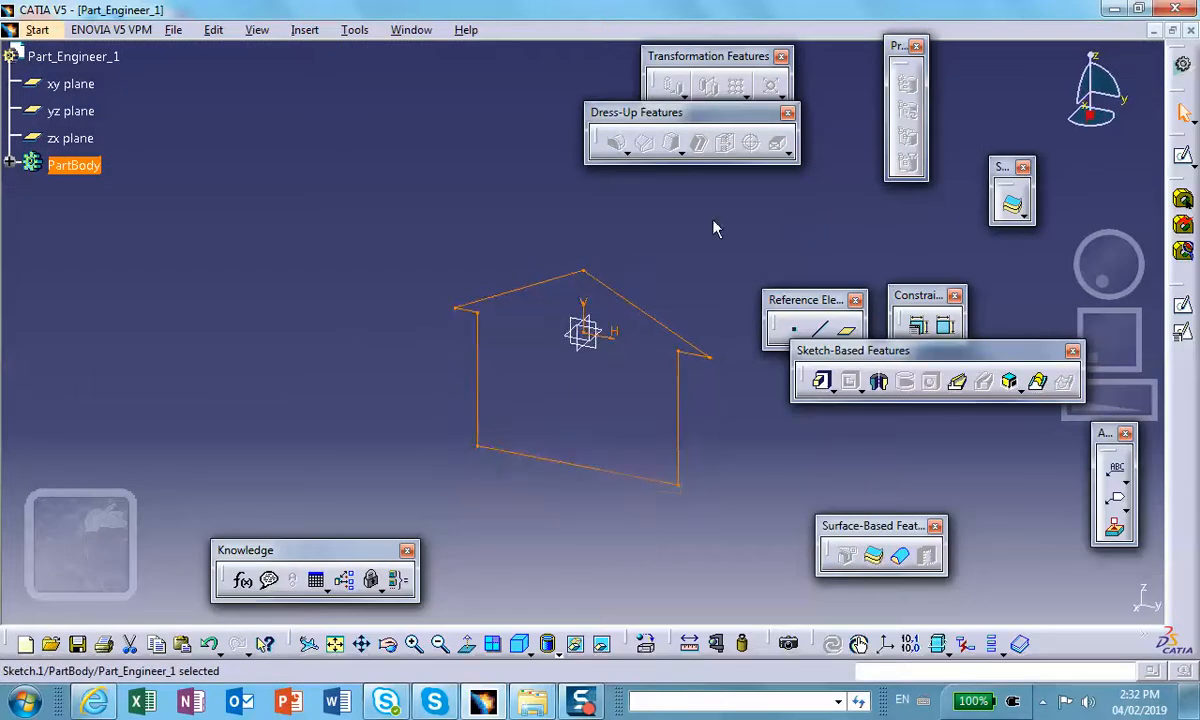
- Pad the house profile to a length of 4.787 in
left_click(822, 380)
left_click(1036, 348)
left_click(1036, 348)
left_click(1036, 348)
left_click(1036, 348)
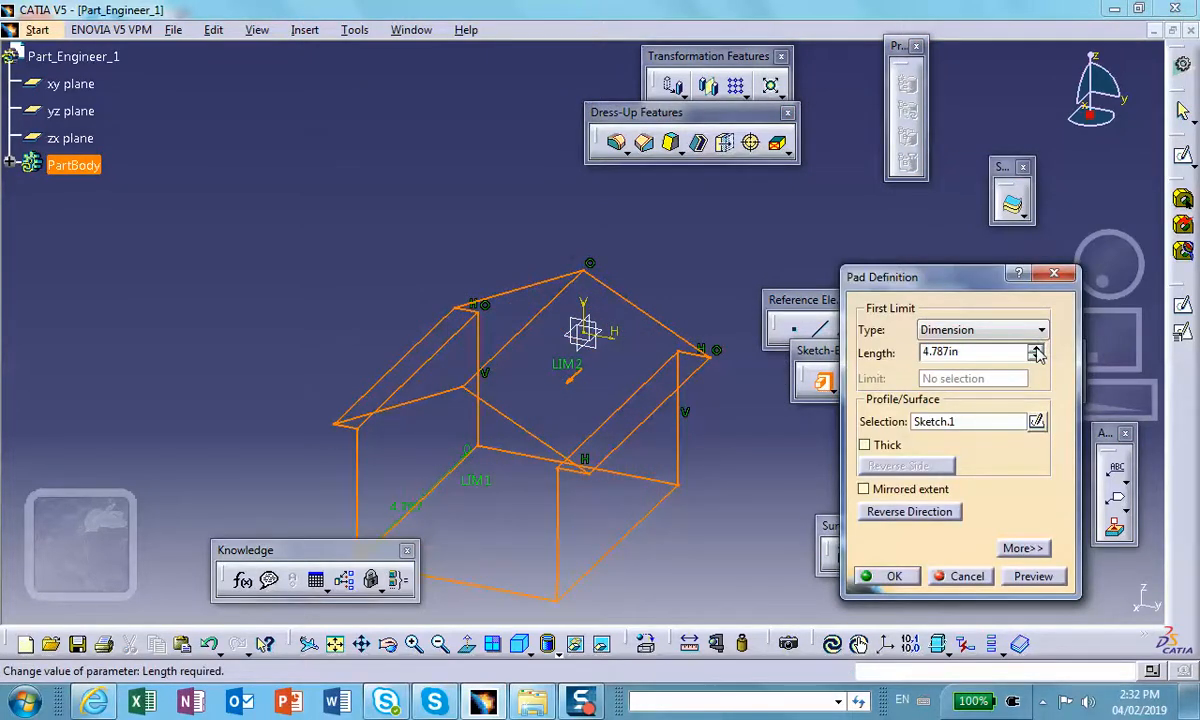
left_click(890, 576)
middle_click_drag(721, 439, 703, 335)
middle_click_drag(641, 364, 635, 411)
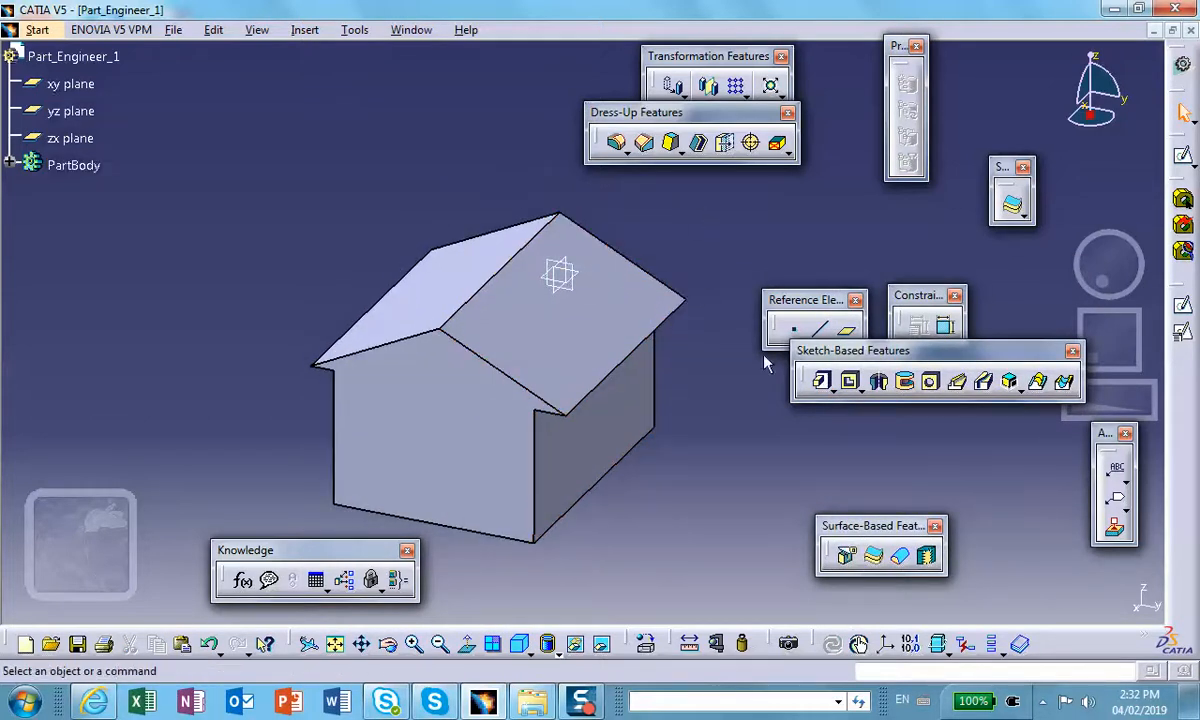
- Create a reference plane above the roof, offset 2.402 in from the xy plane
left_click(847, 331)
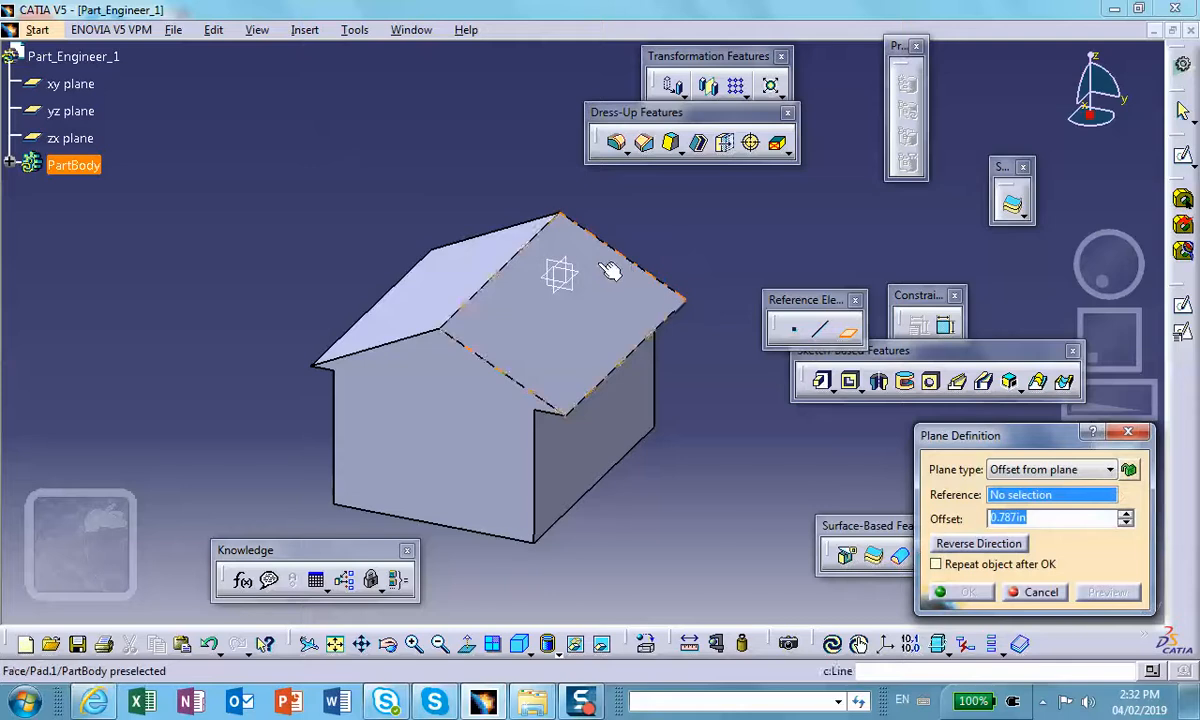
left_click(590, 281)
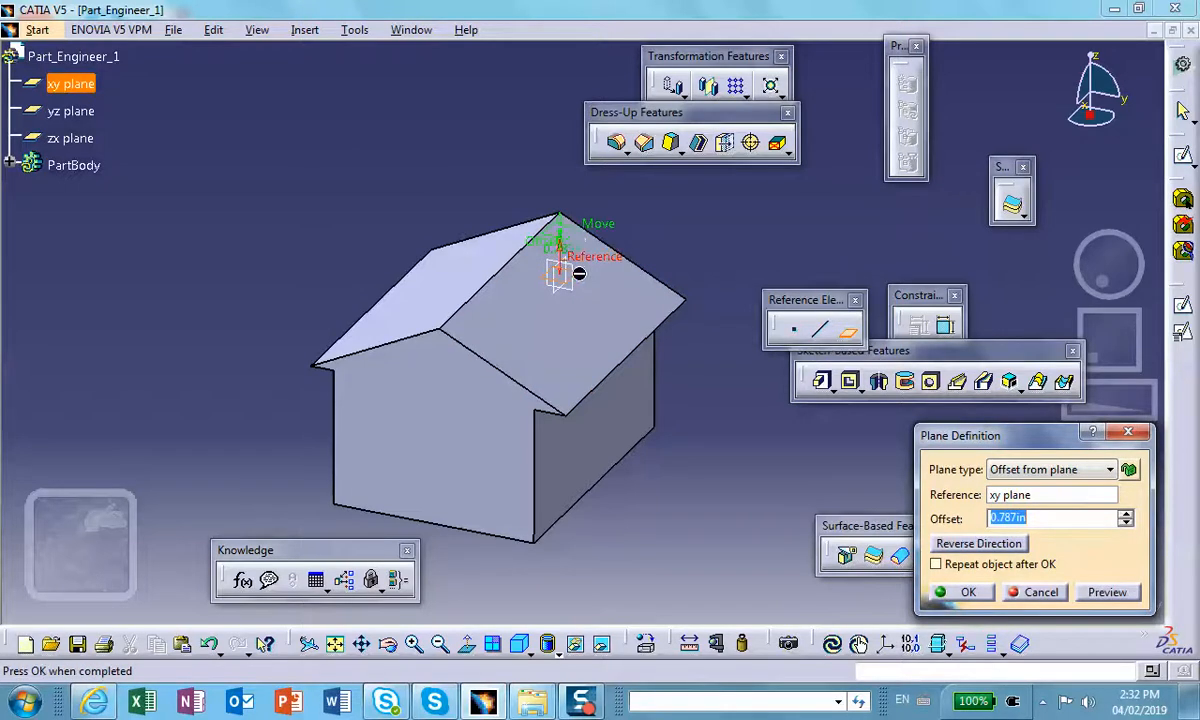
left_click_drag(565, 242, 564, 166)
middle_click_drag(471, 319, 489, 306)
middle_click_drag(584, 300, 587, 374)
scroll(587, 374, "down", 1)
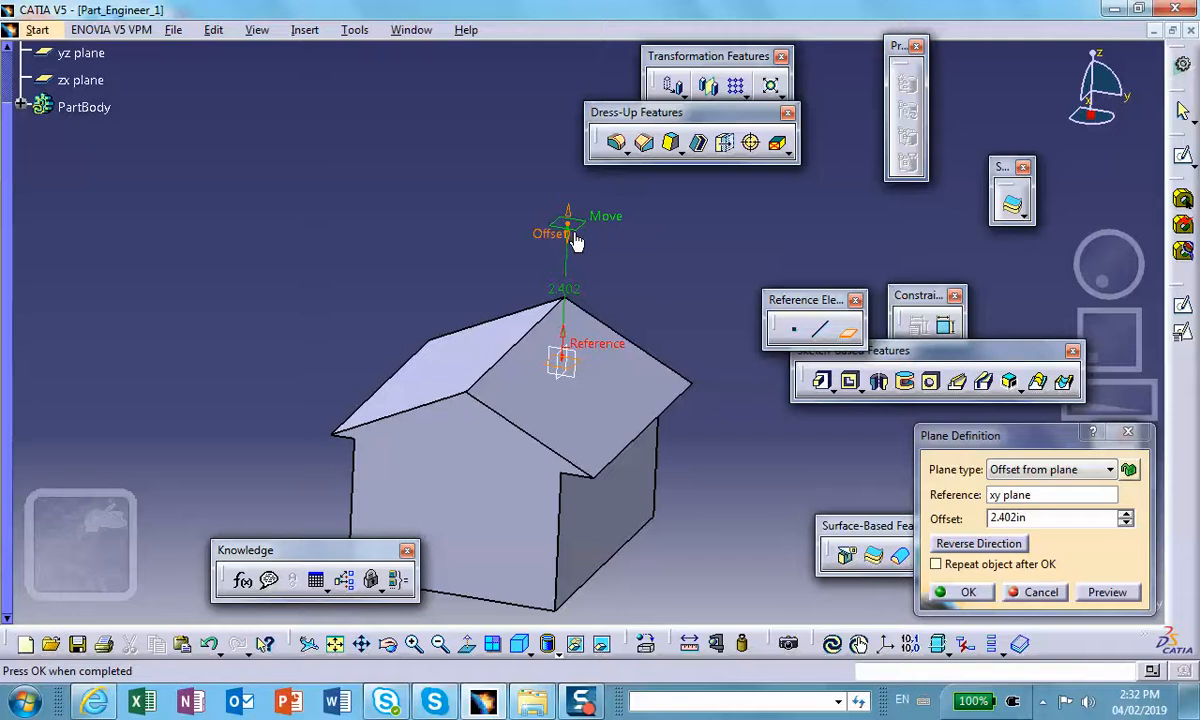
left_click(968, 592)
middle_click_drag(657, 249, 603, 222)
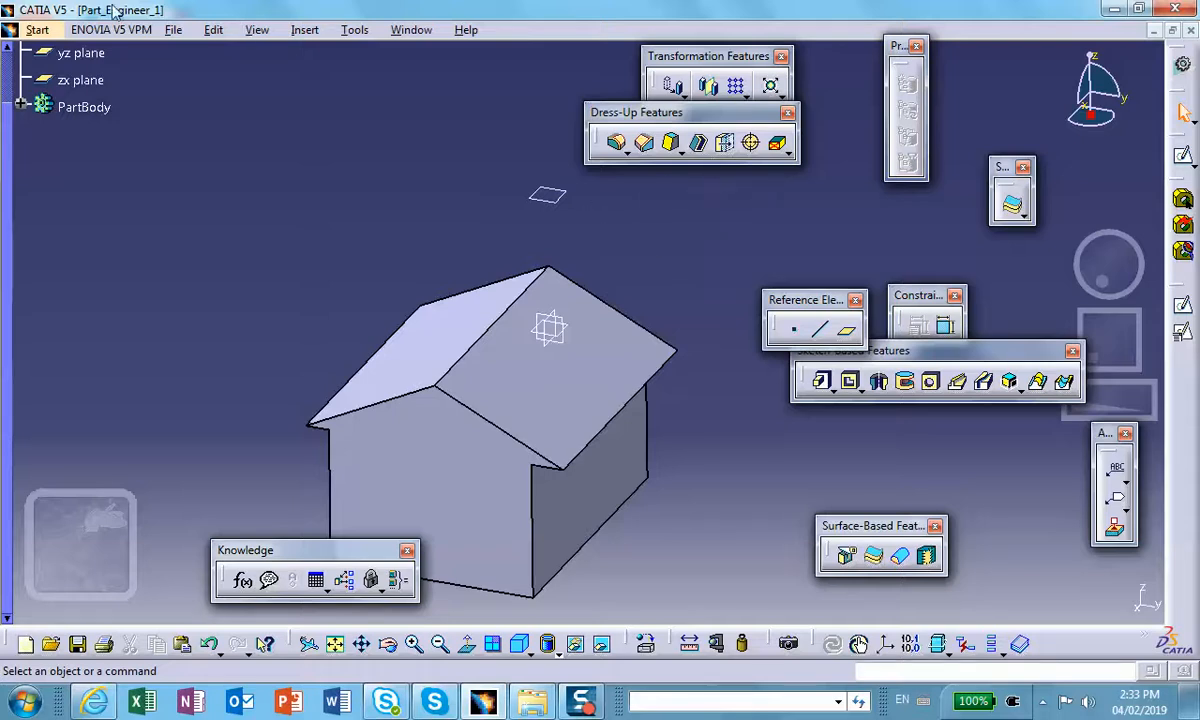
- Switch to the Wireframe and Surface Design workbench
left_click(32, 31)
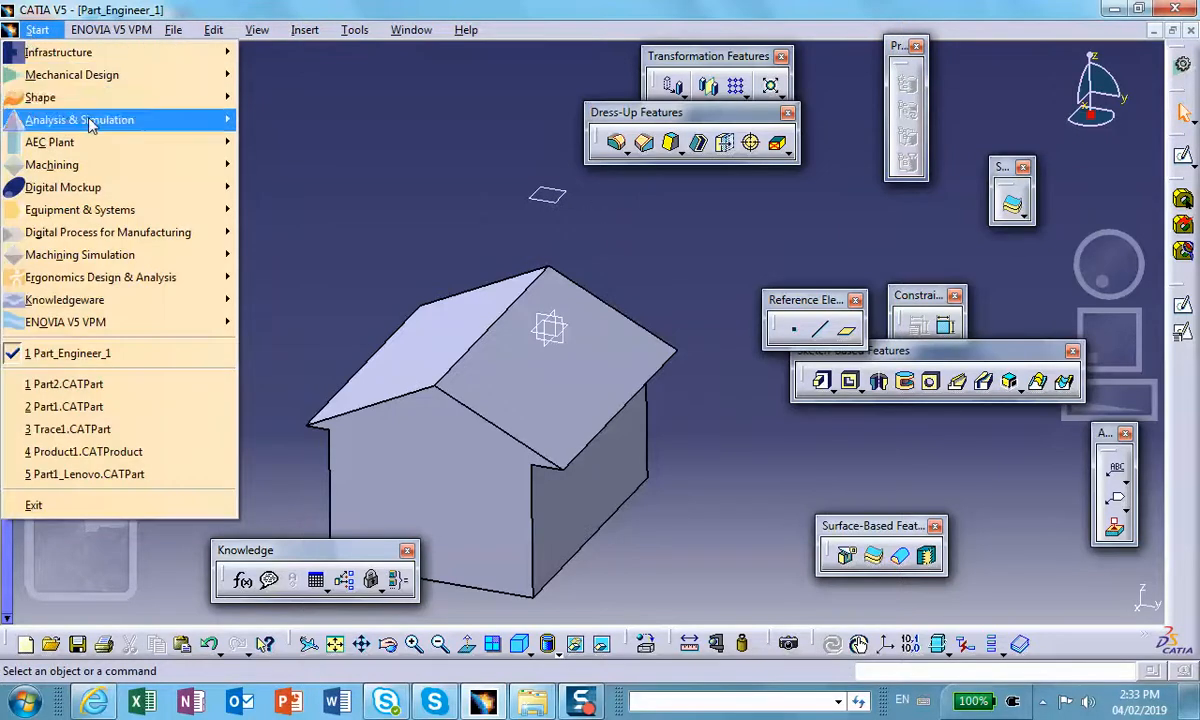
mouse_move(100, 76)
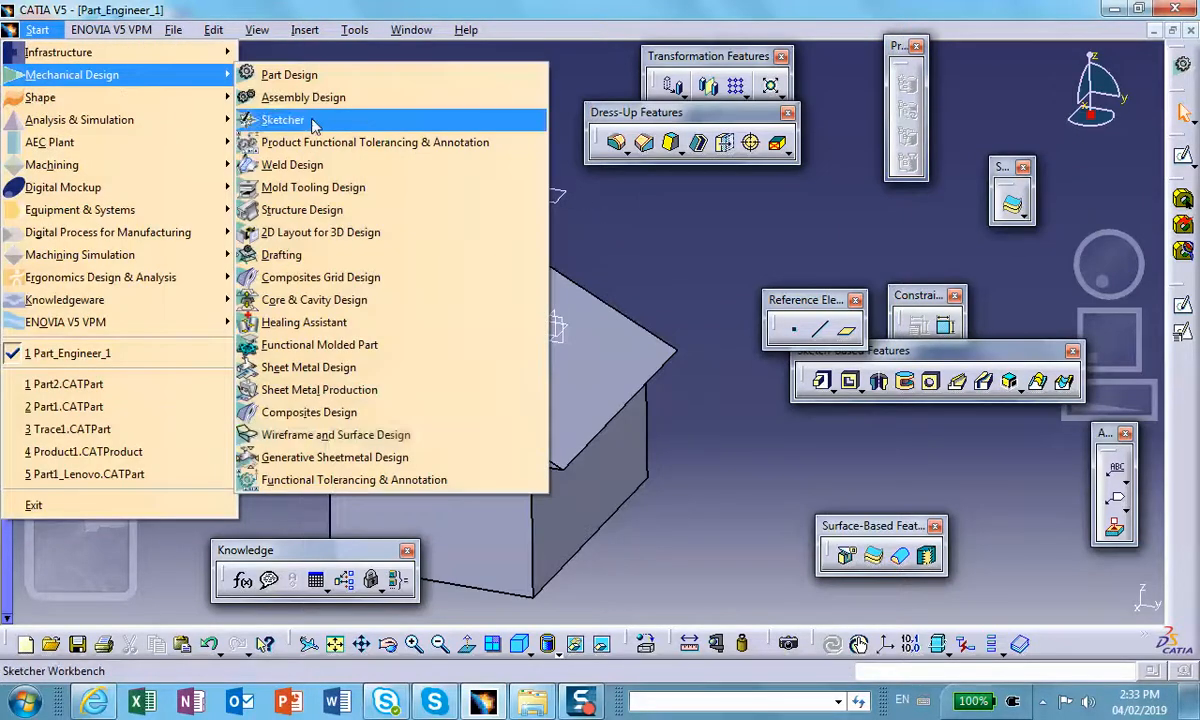
left_click(340, 436)
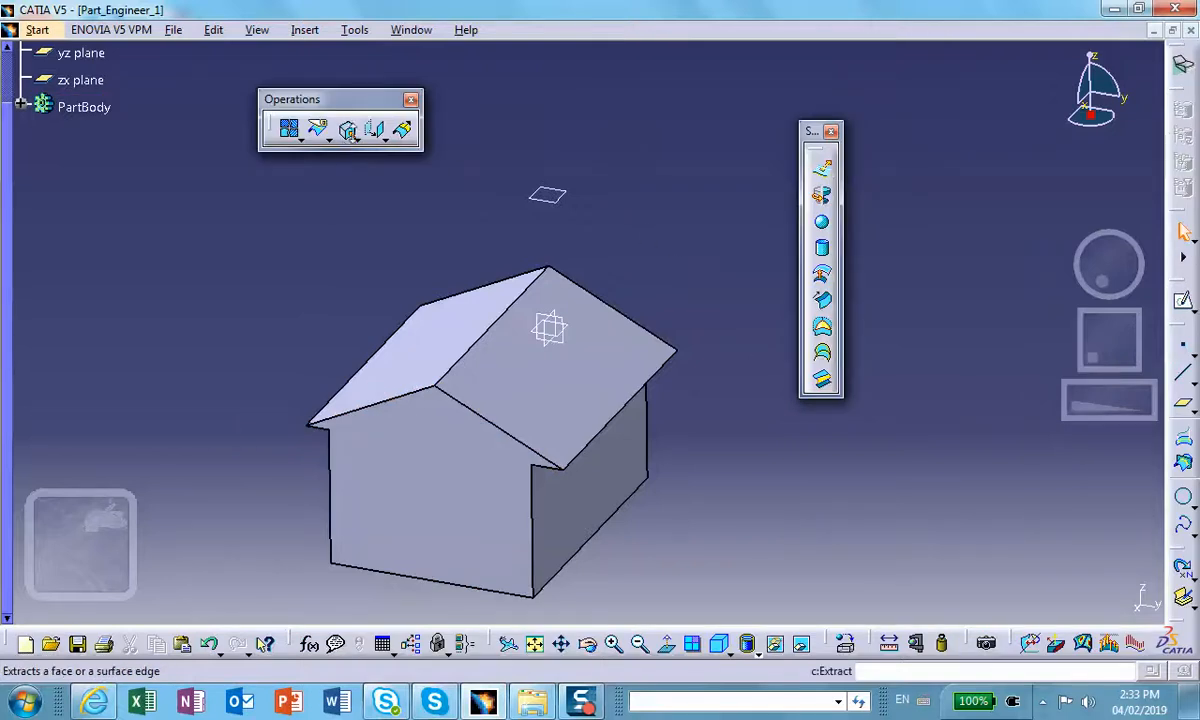
- Extract both sloped roof faces of the house as surfaces, with no propagation
left_click(345, 130)
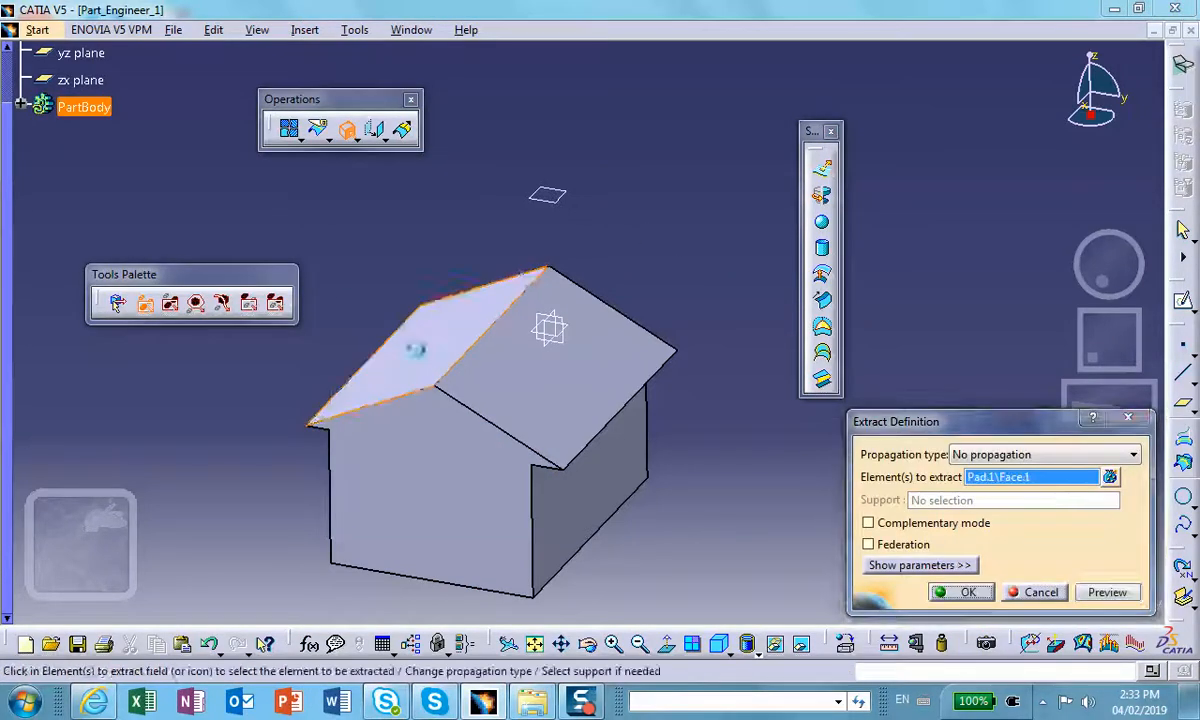
left_click(428, 354)
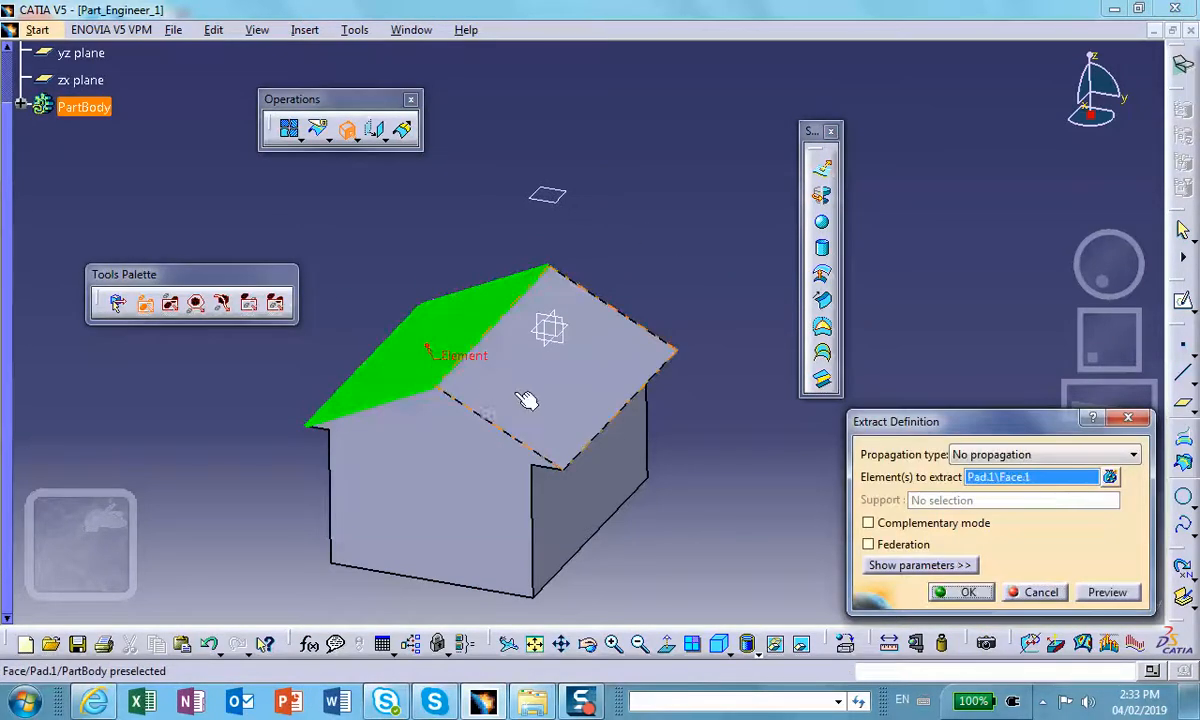
left_click(1109, 477)
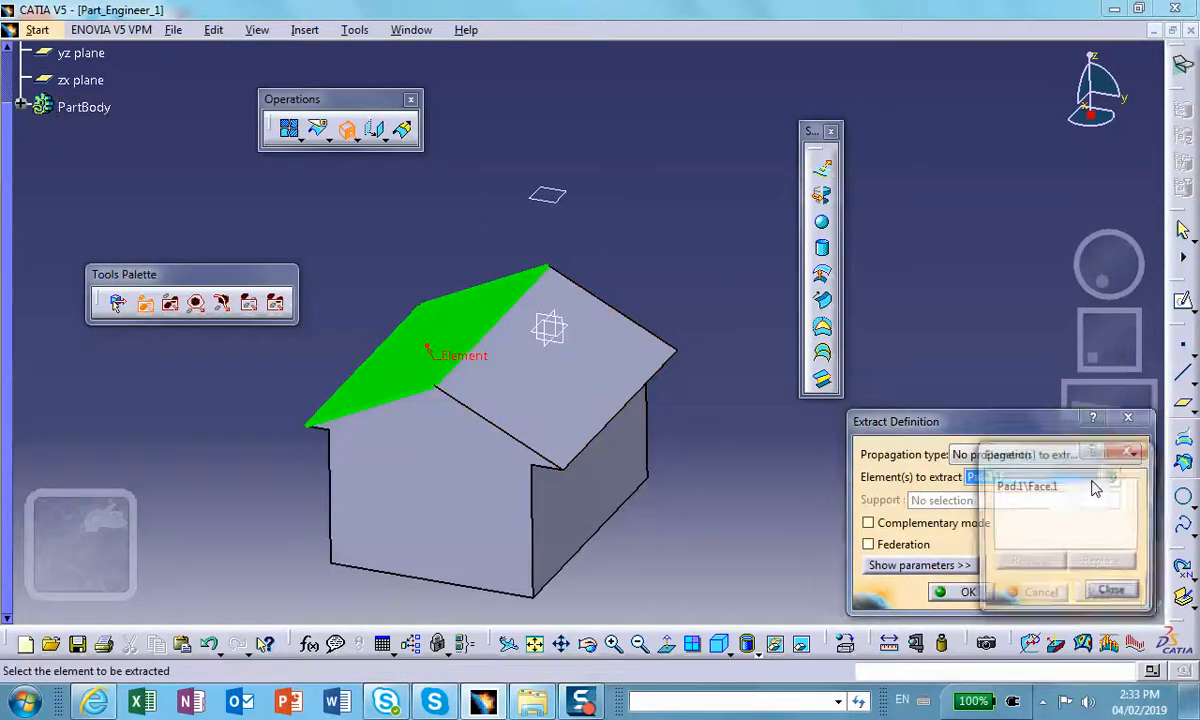
left_click(595, 383)
left_click(966, 592)
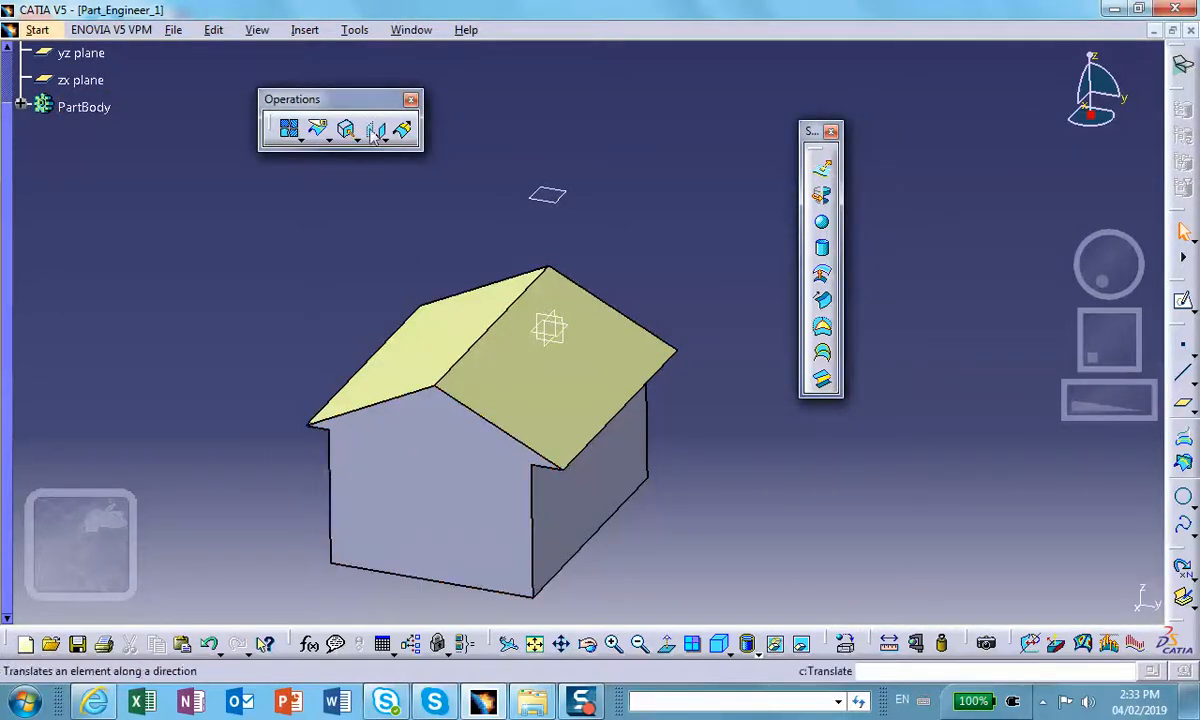
- Join the two extracted roof surfaces into a single surface with the connexity check on
left_click(289, 128)
left_click(425, 342)
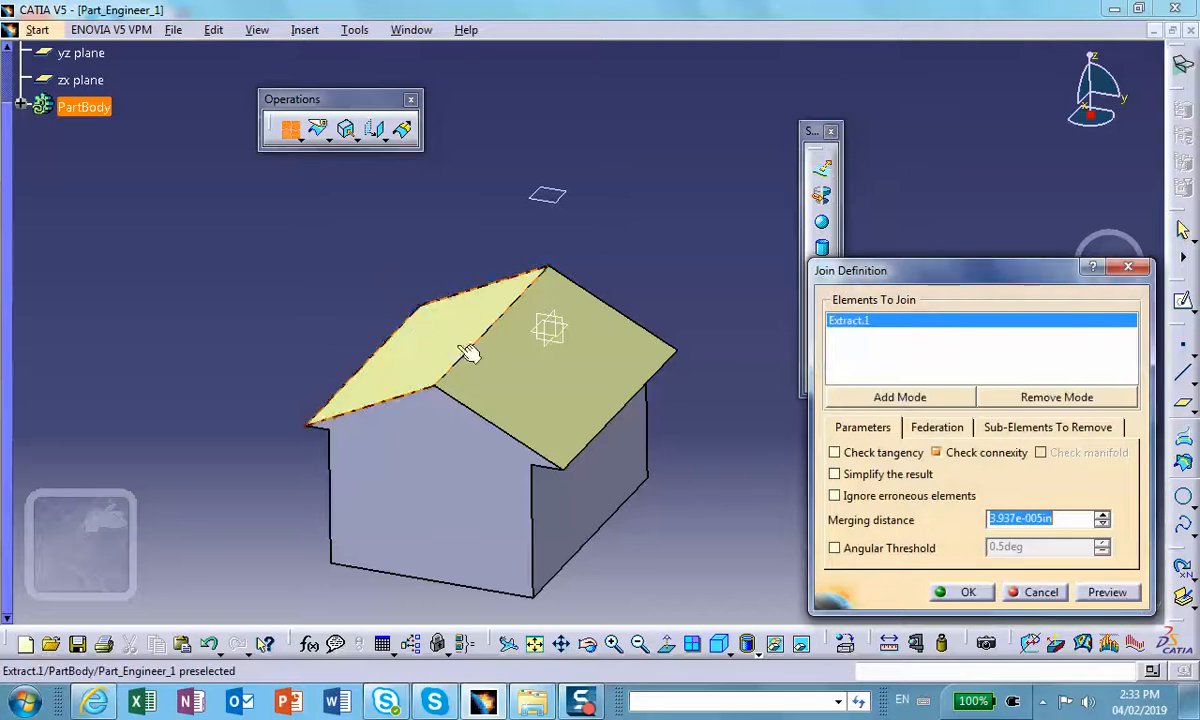
left_click(544, 383)
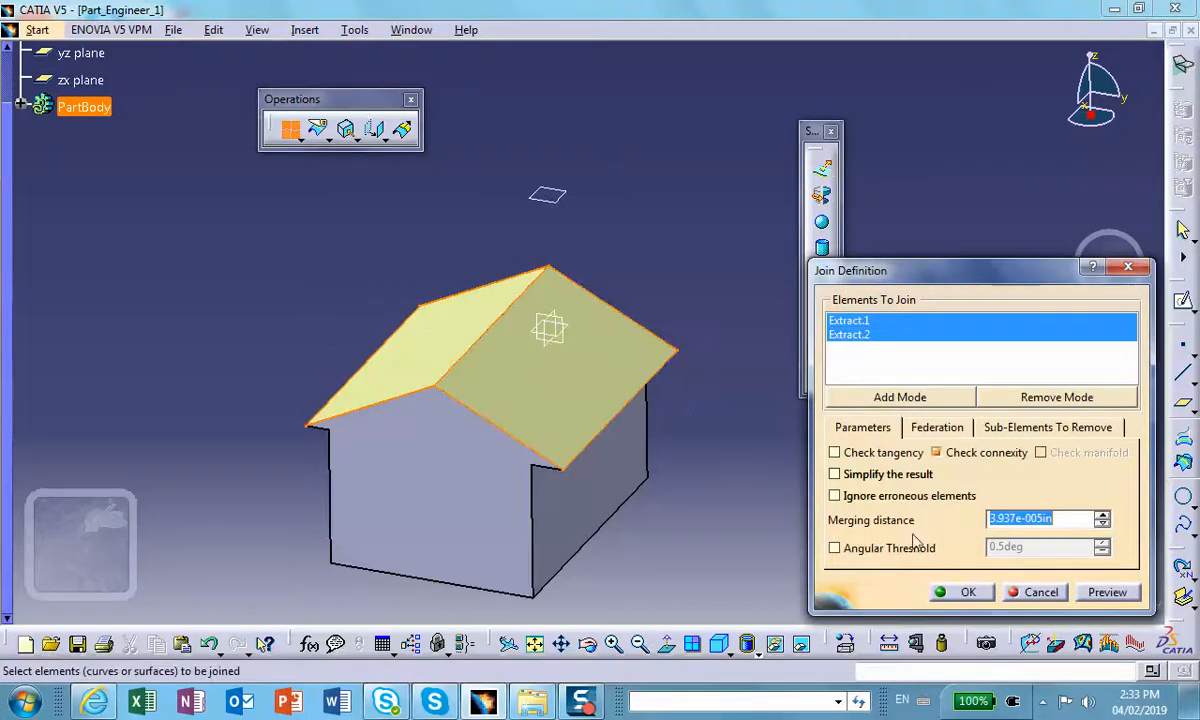
left_click(966, 592)
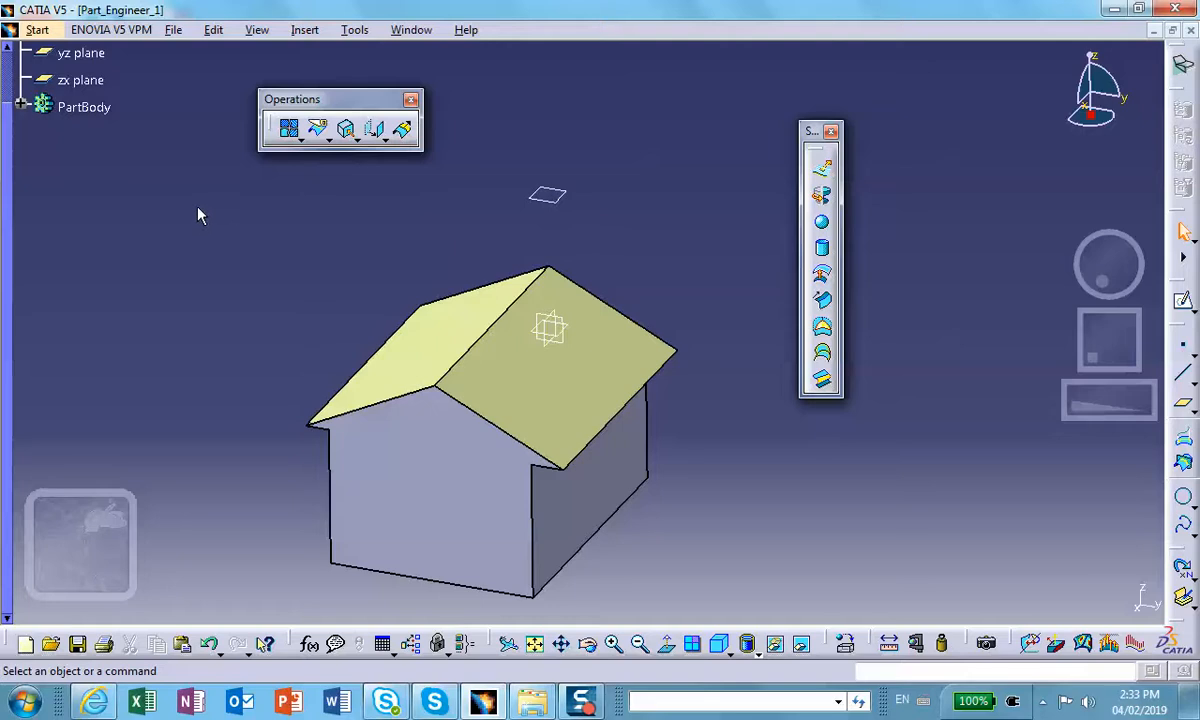
middle_click_drag(394, 348, 246, 309)
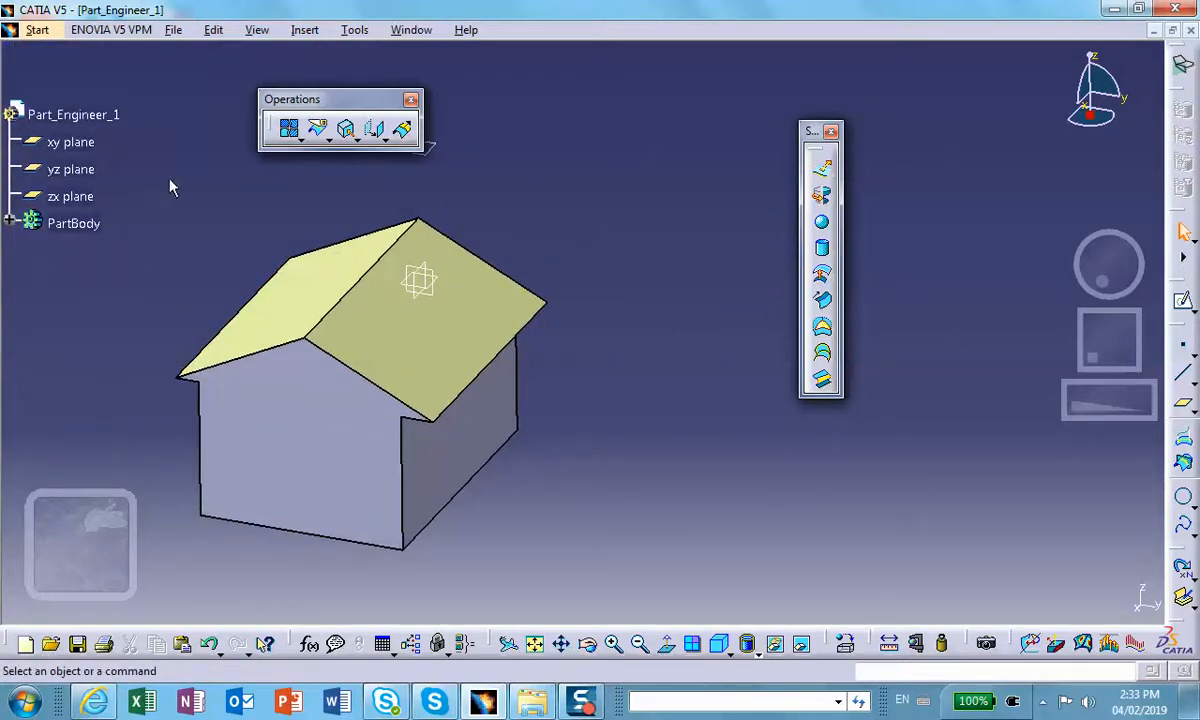
left_click_drag(302, 102, 275, 87)
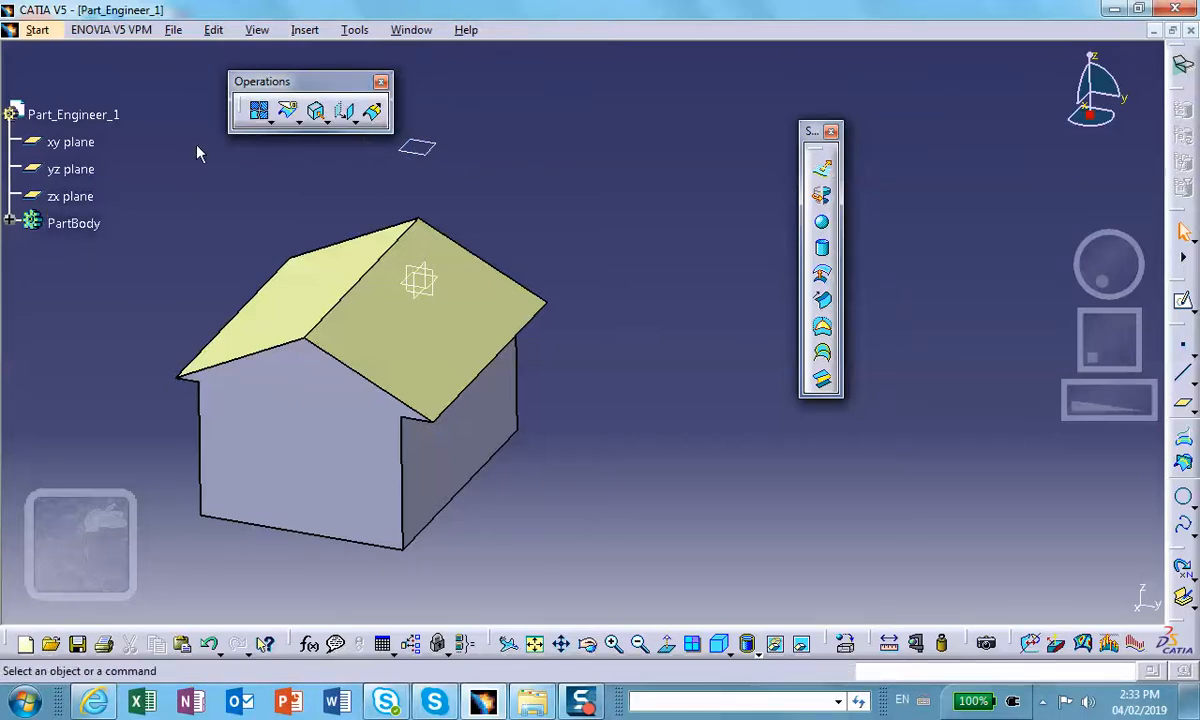
- Start saving the house part under Save Management and create a new folder named House_Roof on the Desktop
left_click(173, 29)
left_click(222, 197)
left_click(1040, 145)
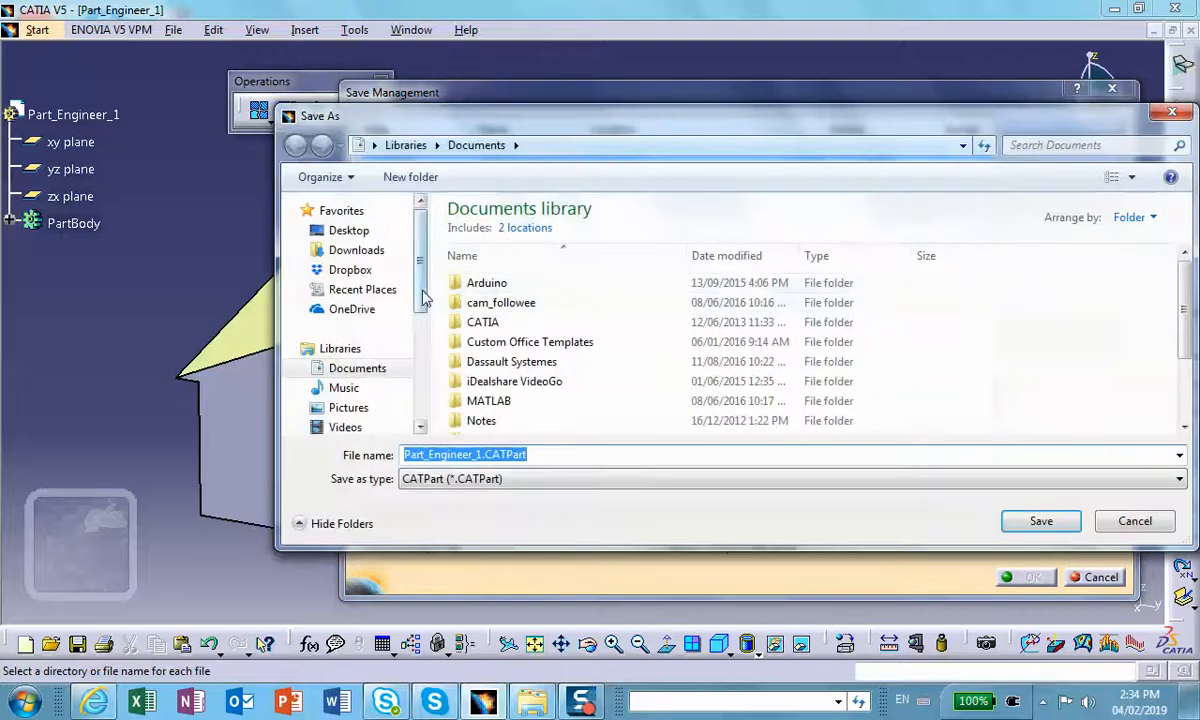
left_click(356, 233)
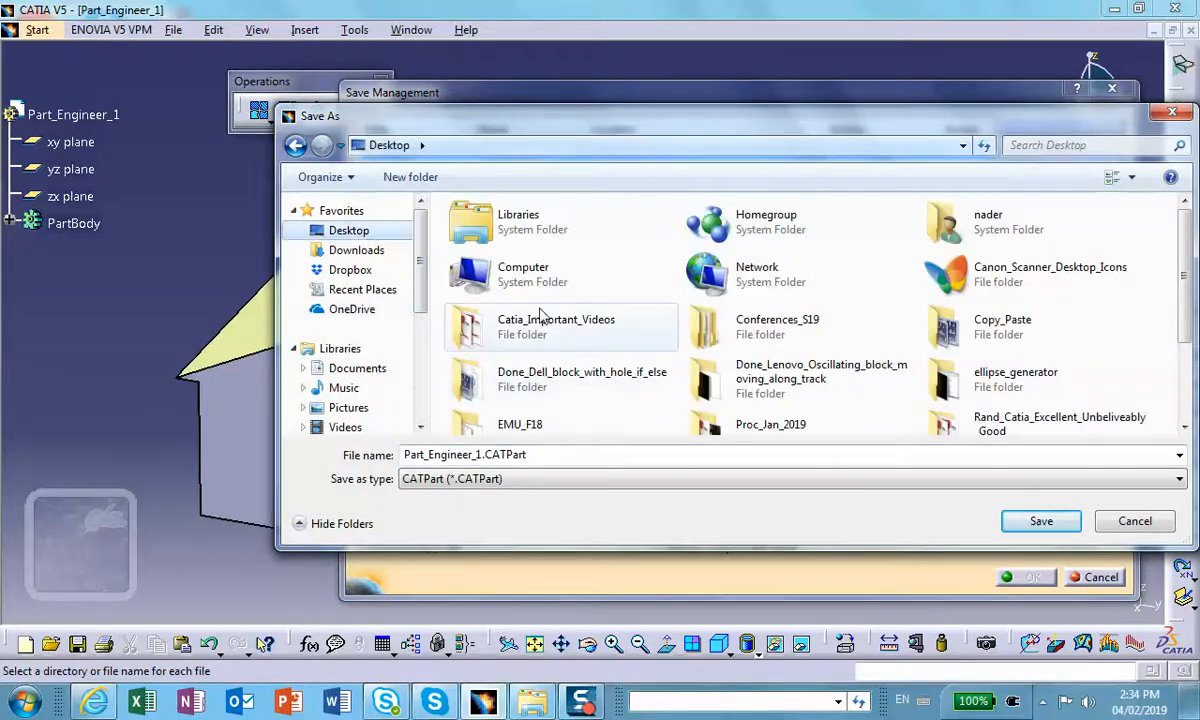
left_click(410, 177)
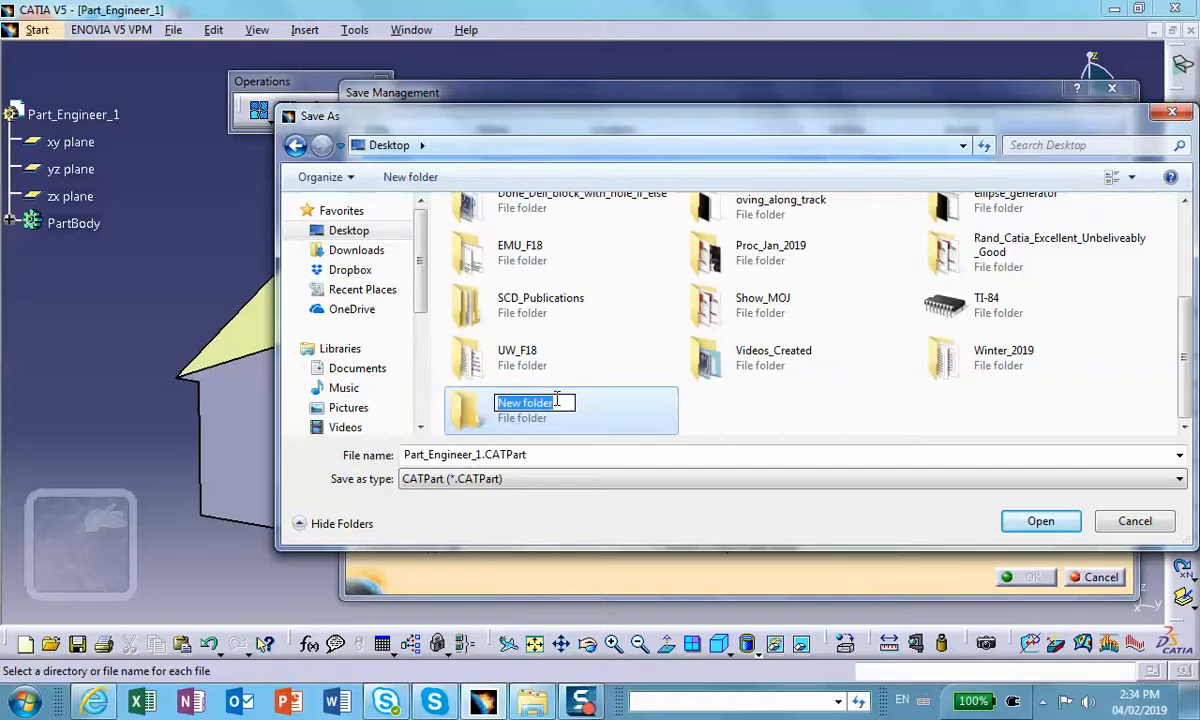
type("Hou")
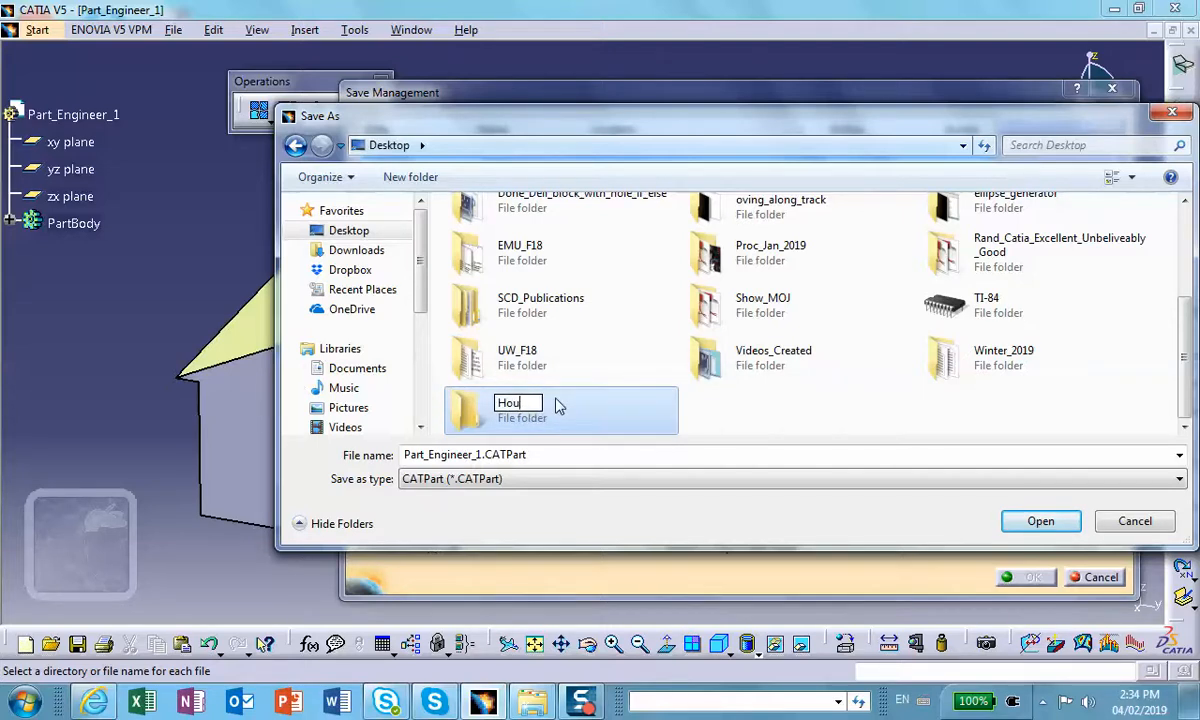
key("BackSpace")
type("se_Roofe")
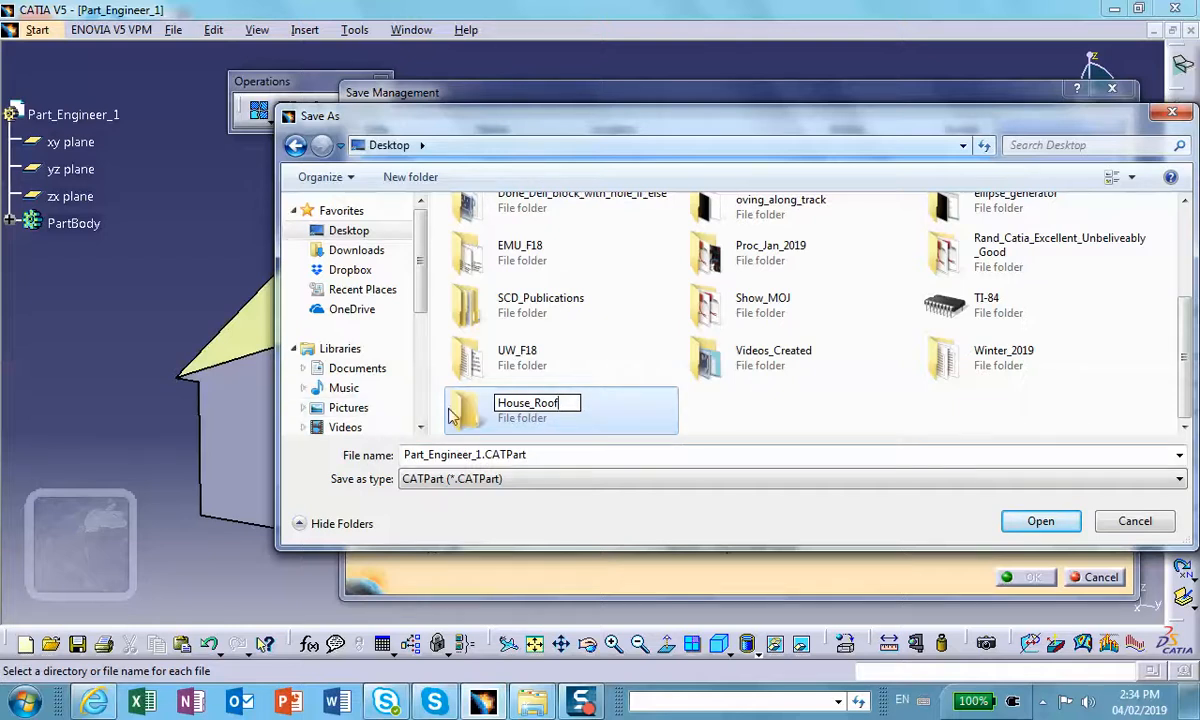
key("Return")
- Save the house part as Part_Engineer_1.CATPart in the House_Roof folder
left_click(1045, 522)
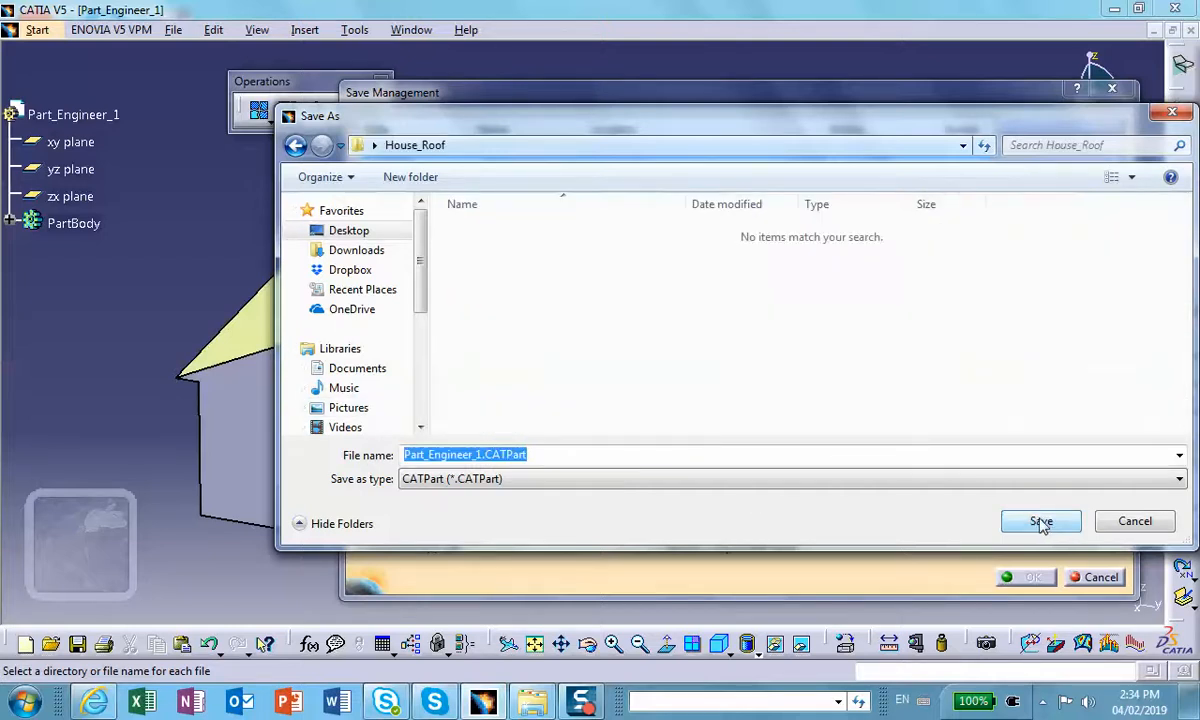
left_click(1045, 525)
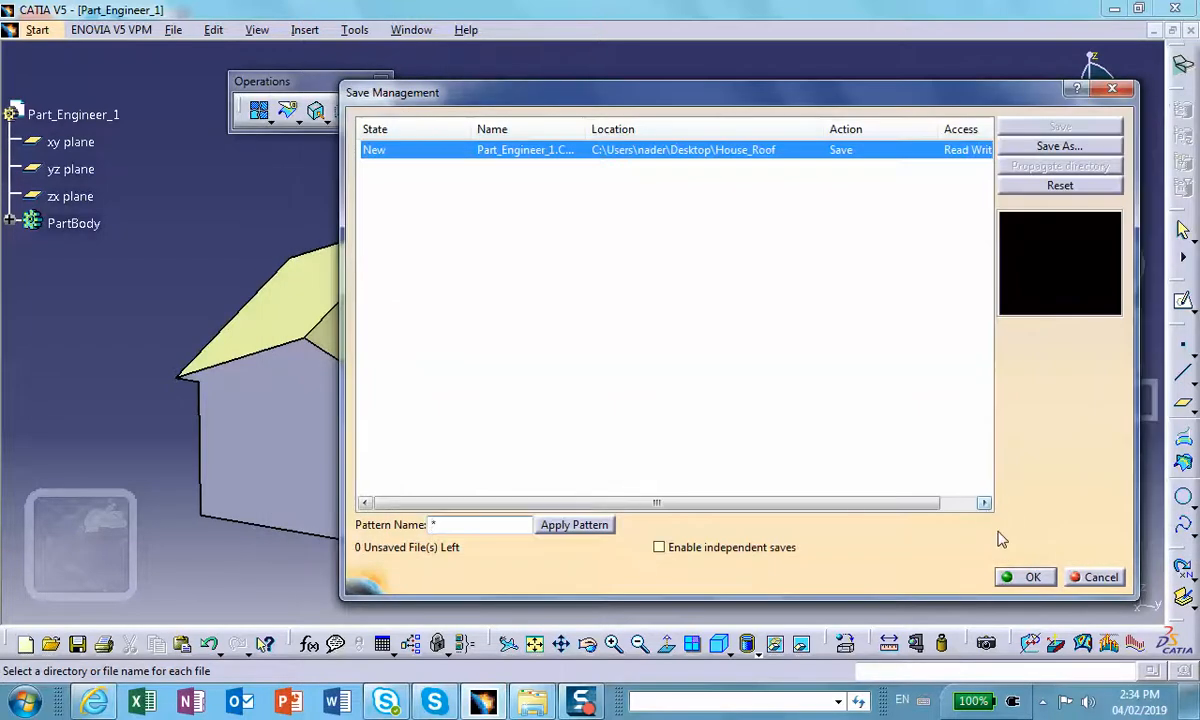
left_click(1030, 577)
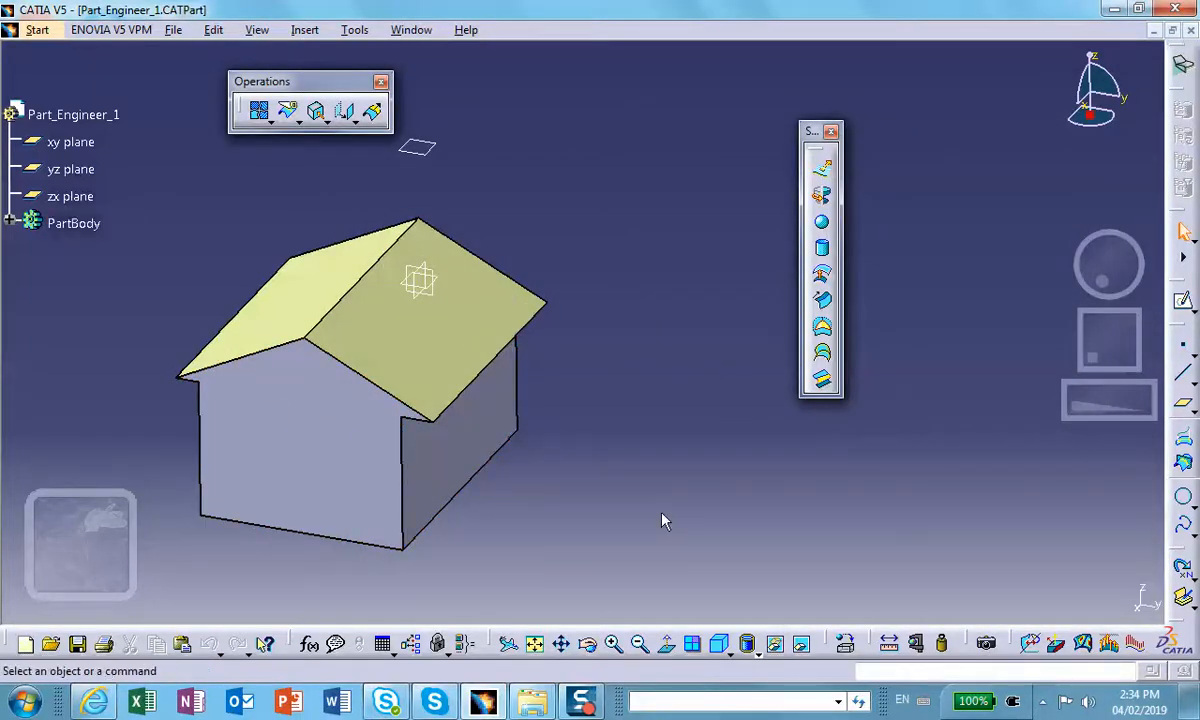
- Create a new part named Part_Engineer_2 with hybrid design enabled
key("ctrl+n")
type("pAnalysis")
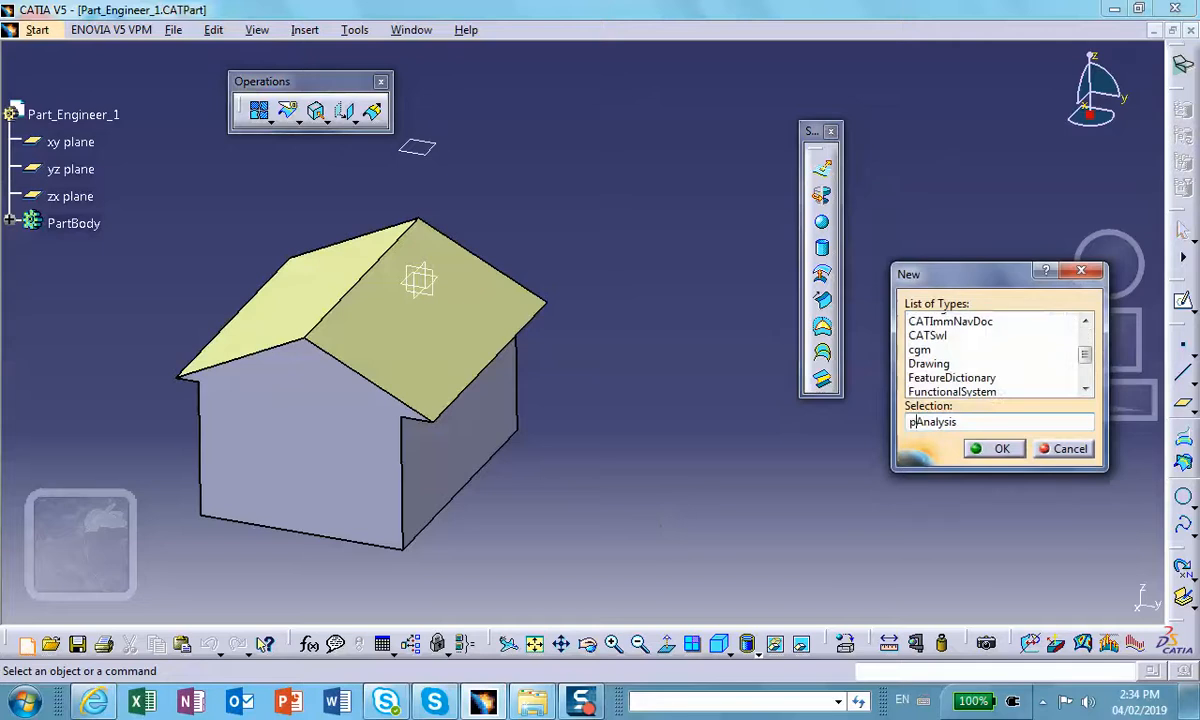
key("Return")
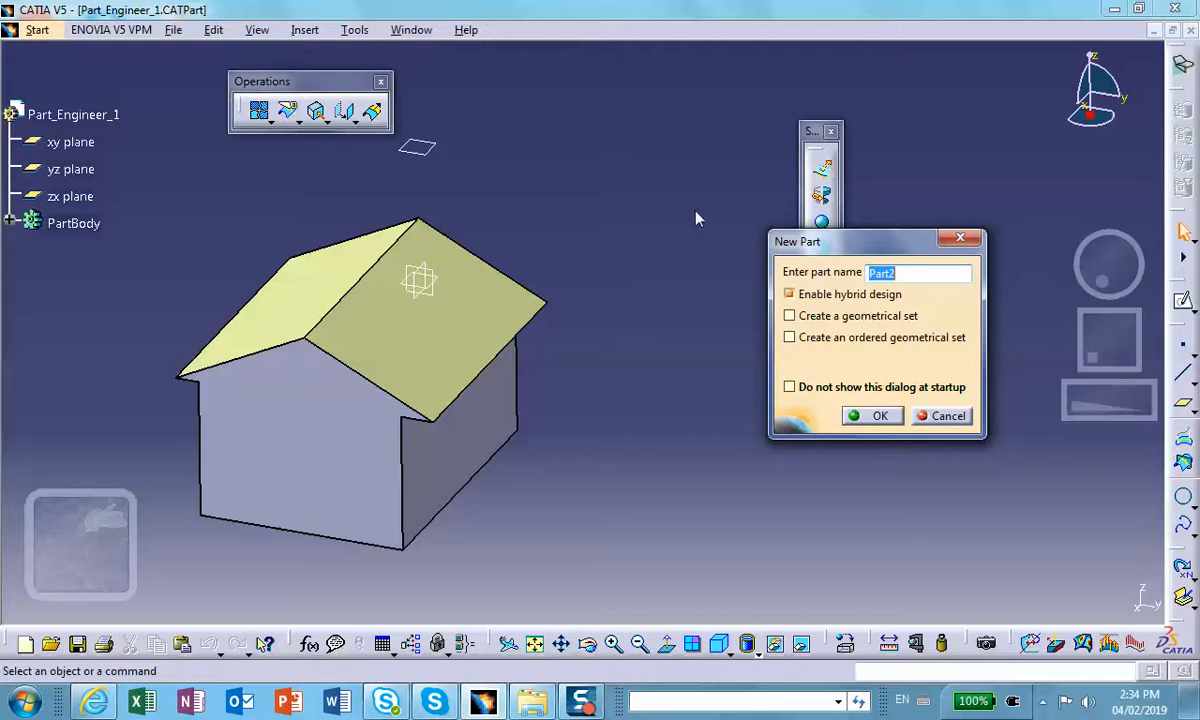
left_click(916, 276)
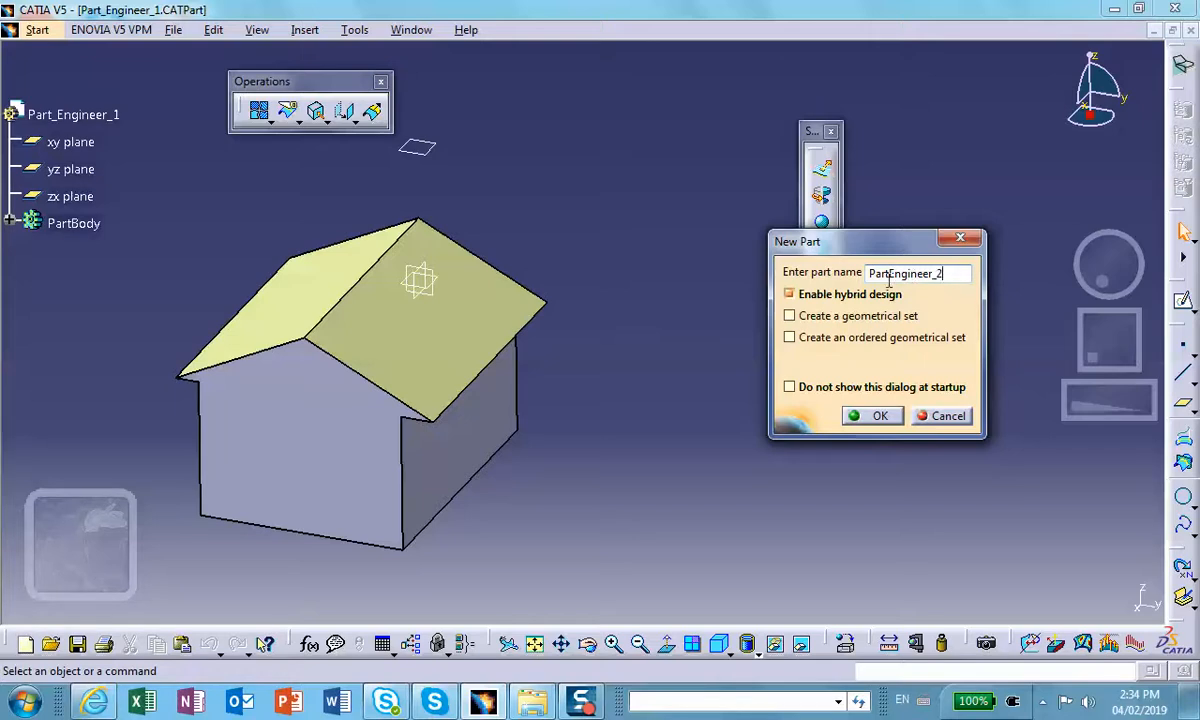
left_click(890, 273)
type("_")
left_click(868, 414)
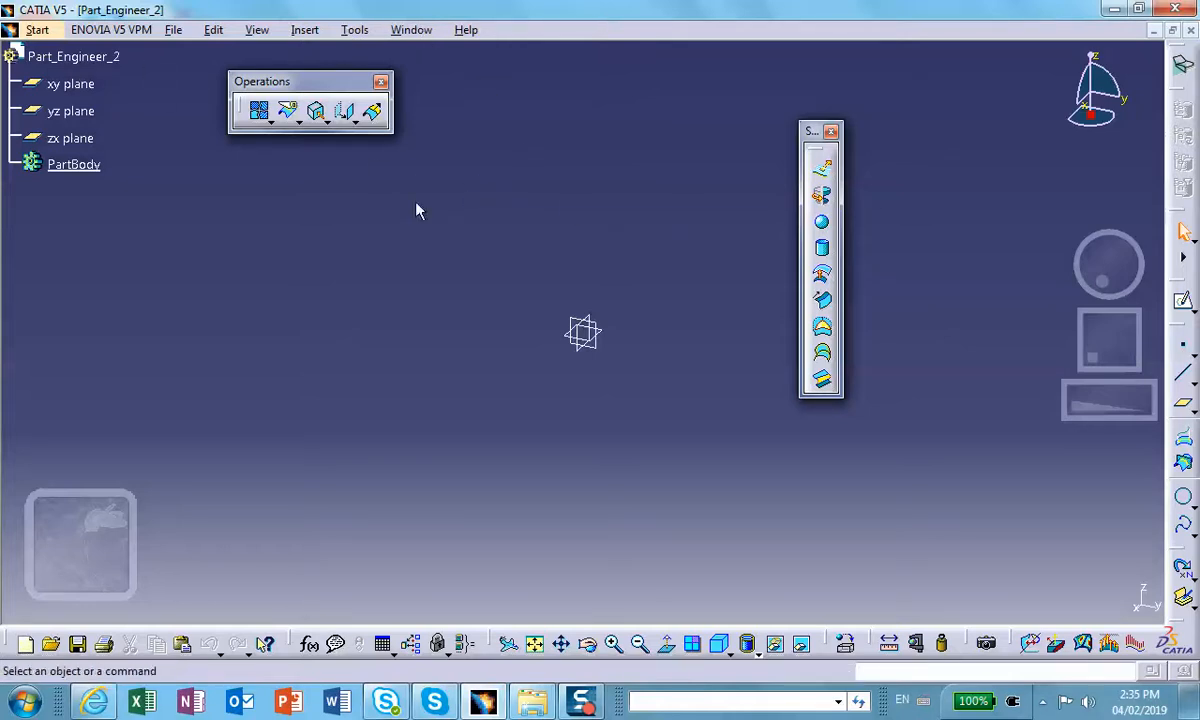
- Save the new part as Part_Engineer_2.CATPart in the House_Roof folder through Save Management
left_click(172, 30)
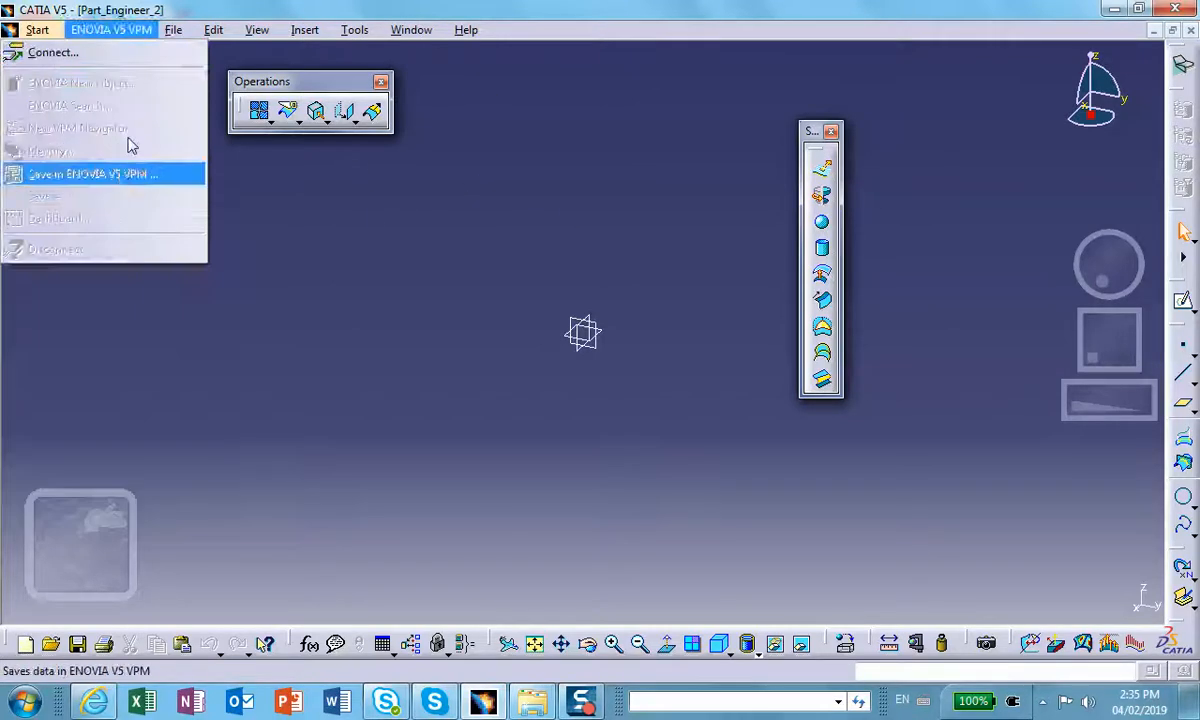
left_click(150, 241)
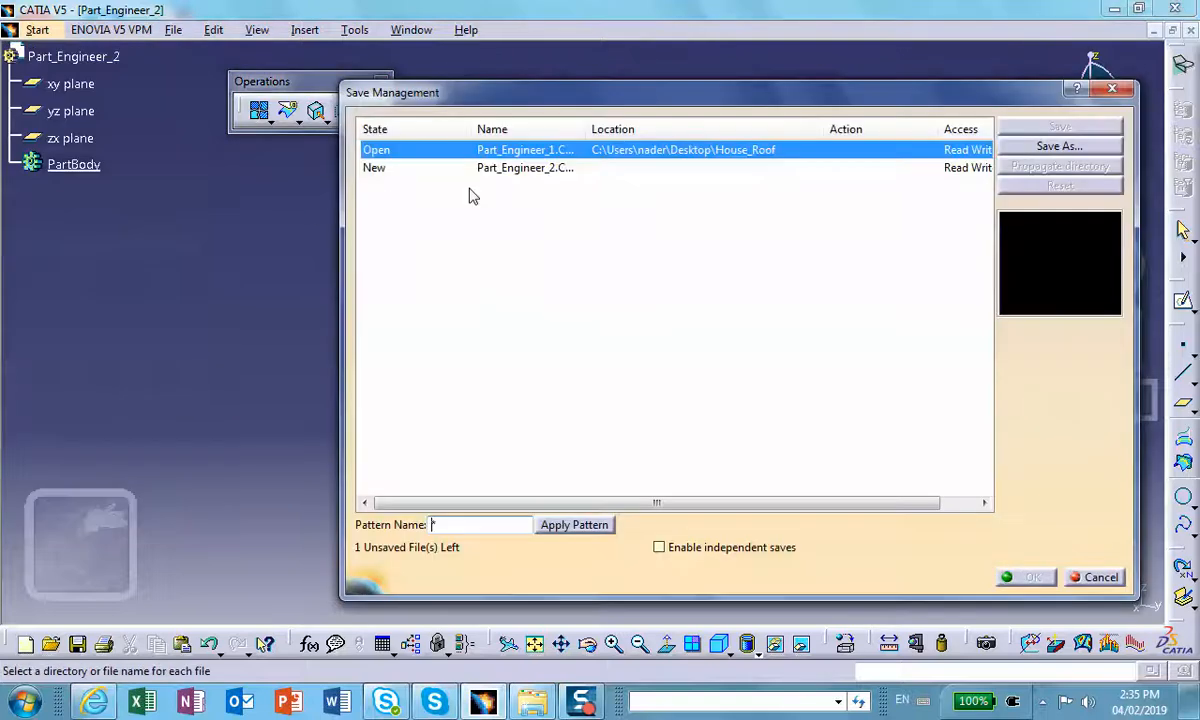
left_click(522, 168)
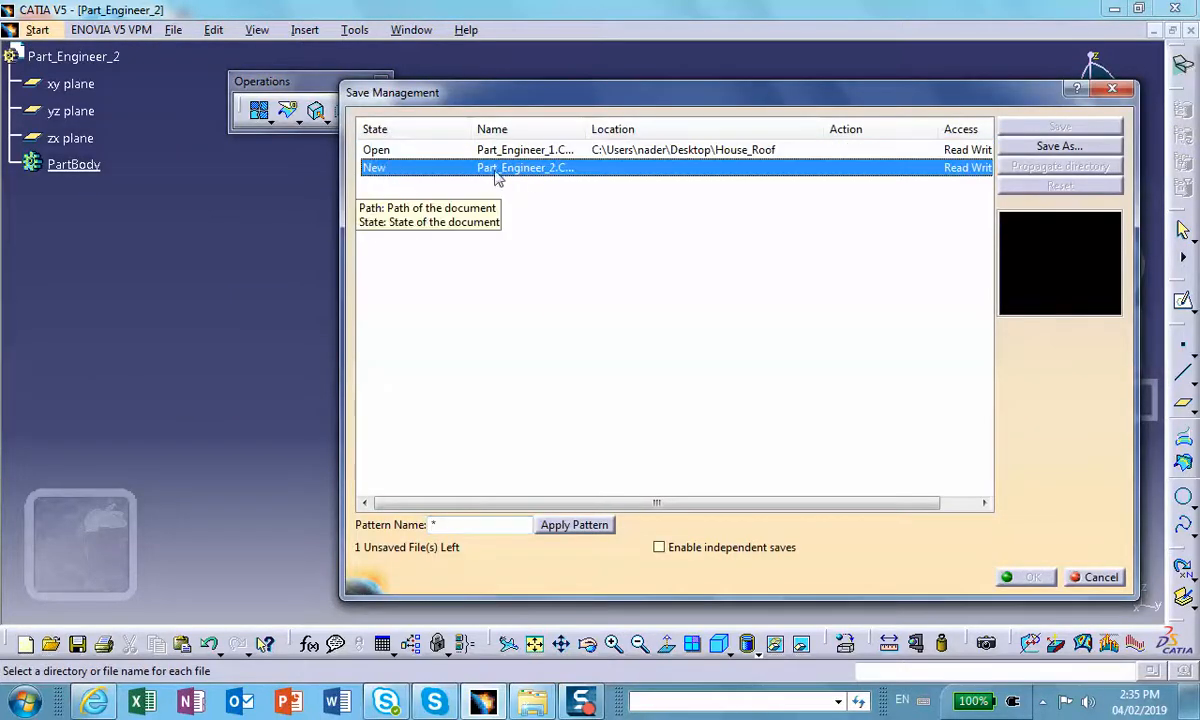
left_click(1035, 148)
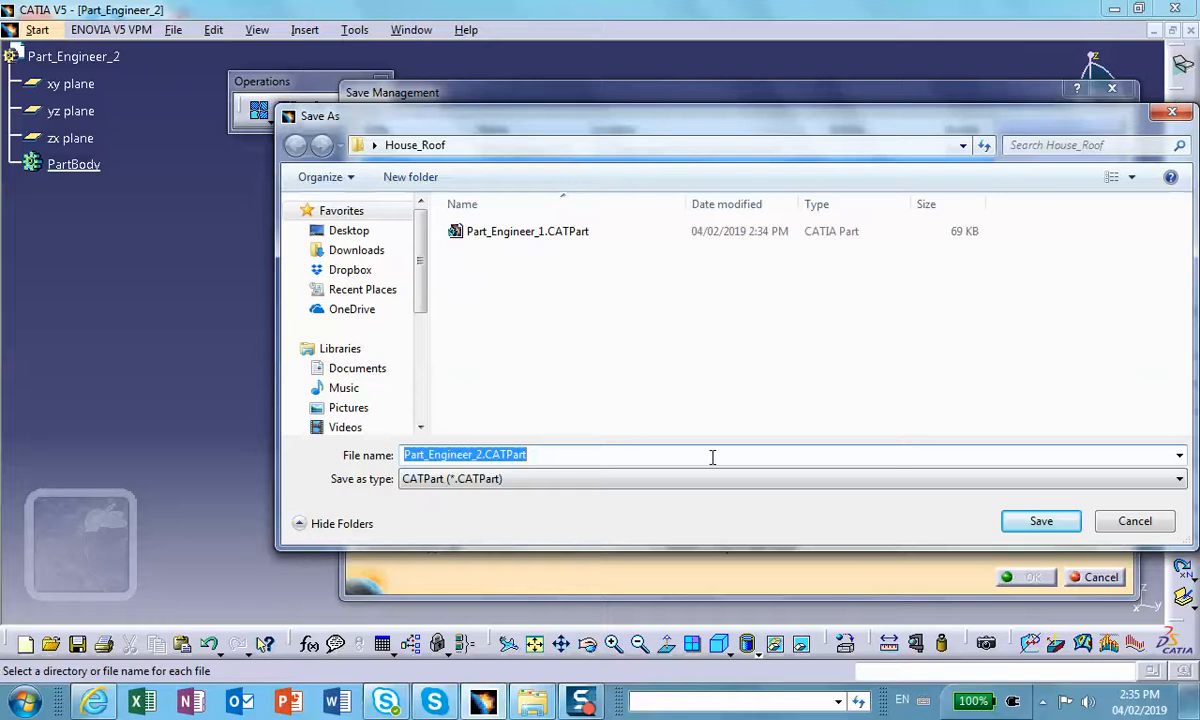
left_click(1038, 520)
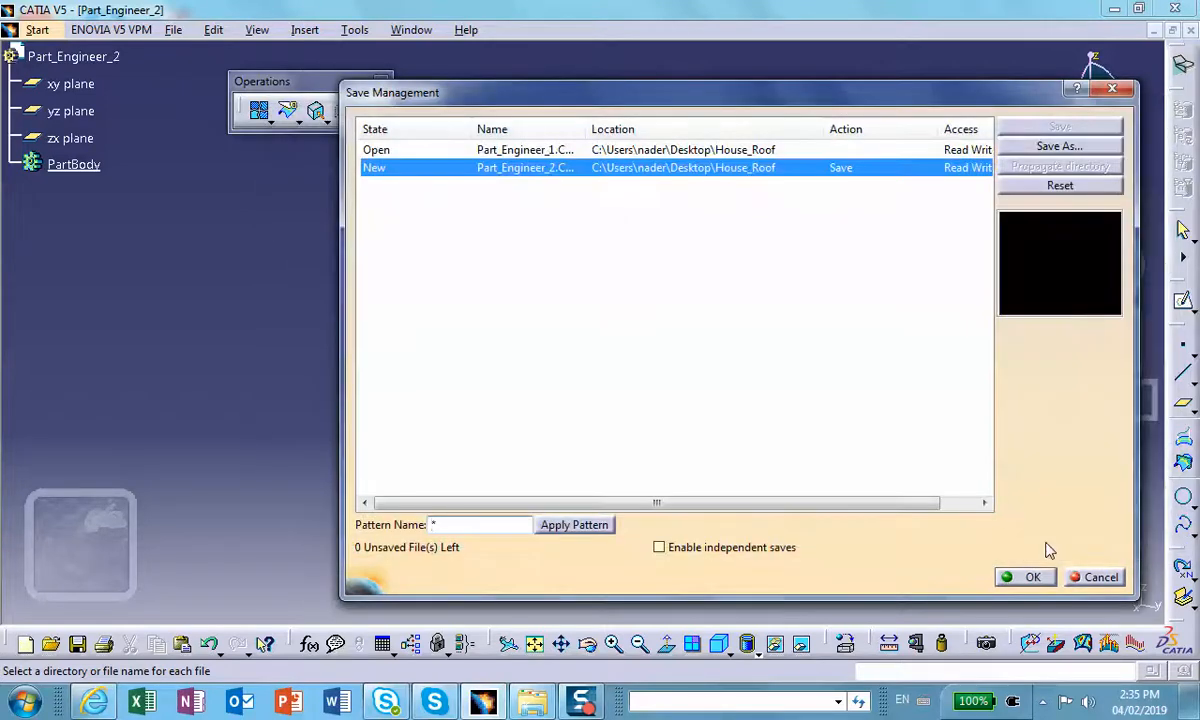
left_click(1022, 577)
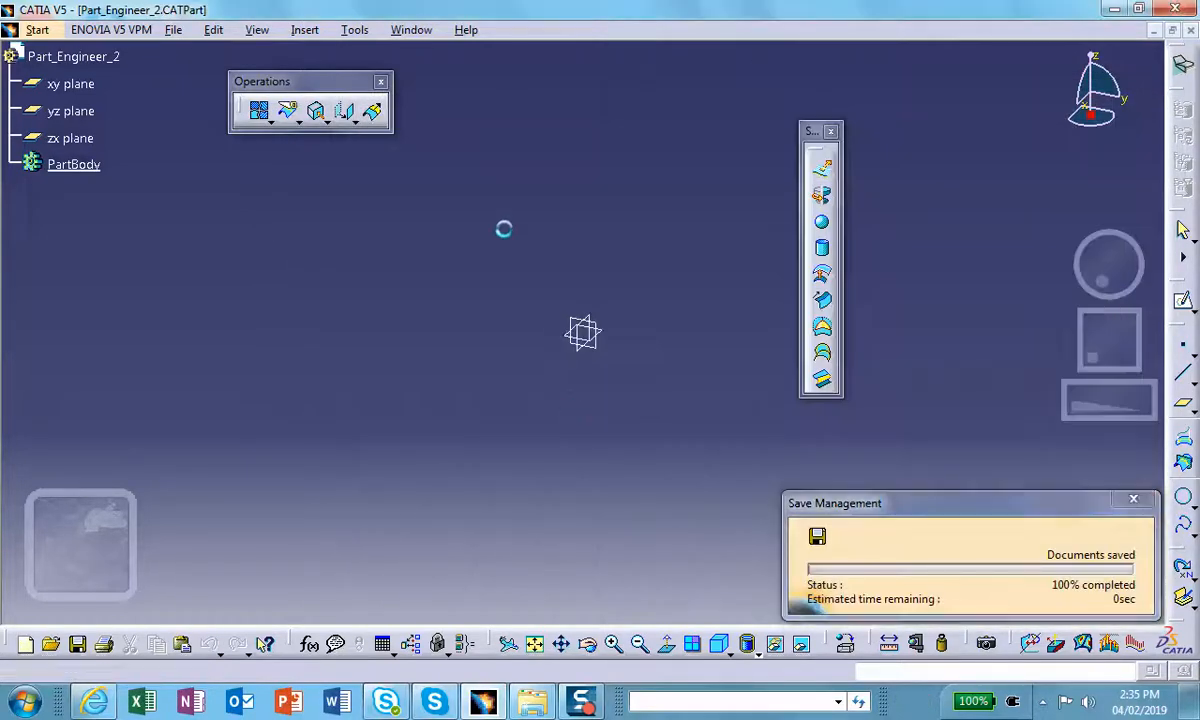
- Switch Part_Engineer_2 to the Part Design workbench
left_click(22, 30)
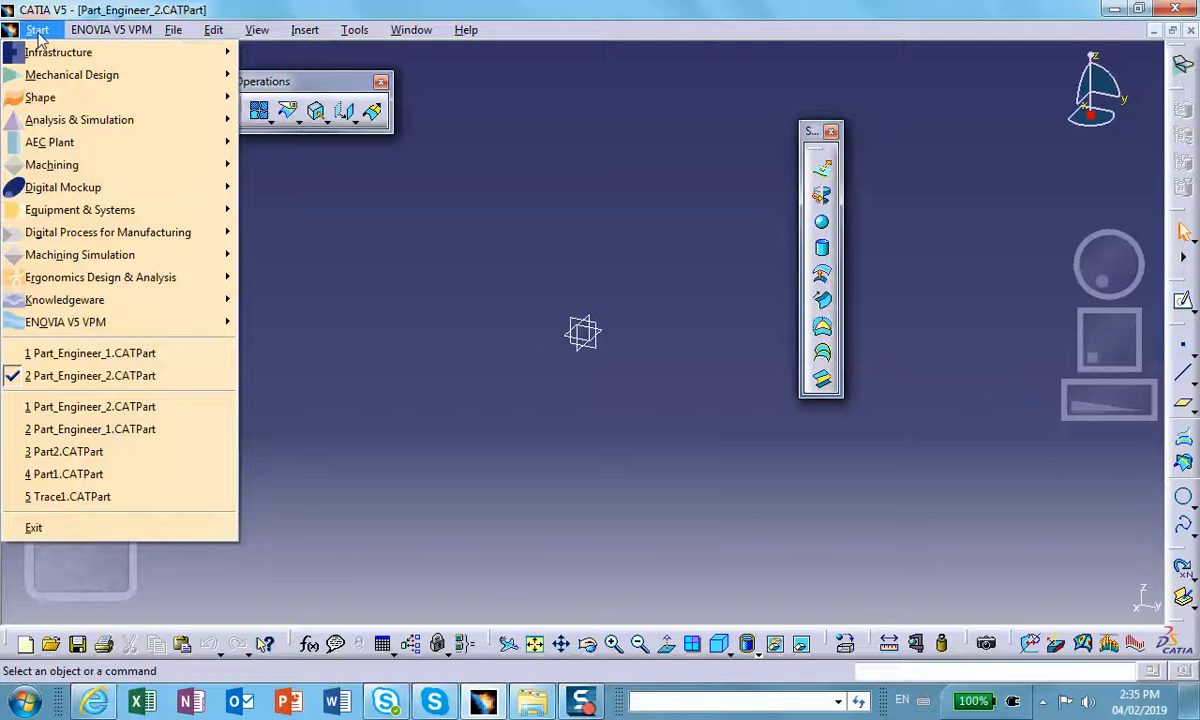
mouse_move(86, 84)
left_click(290, 75)
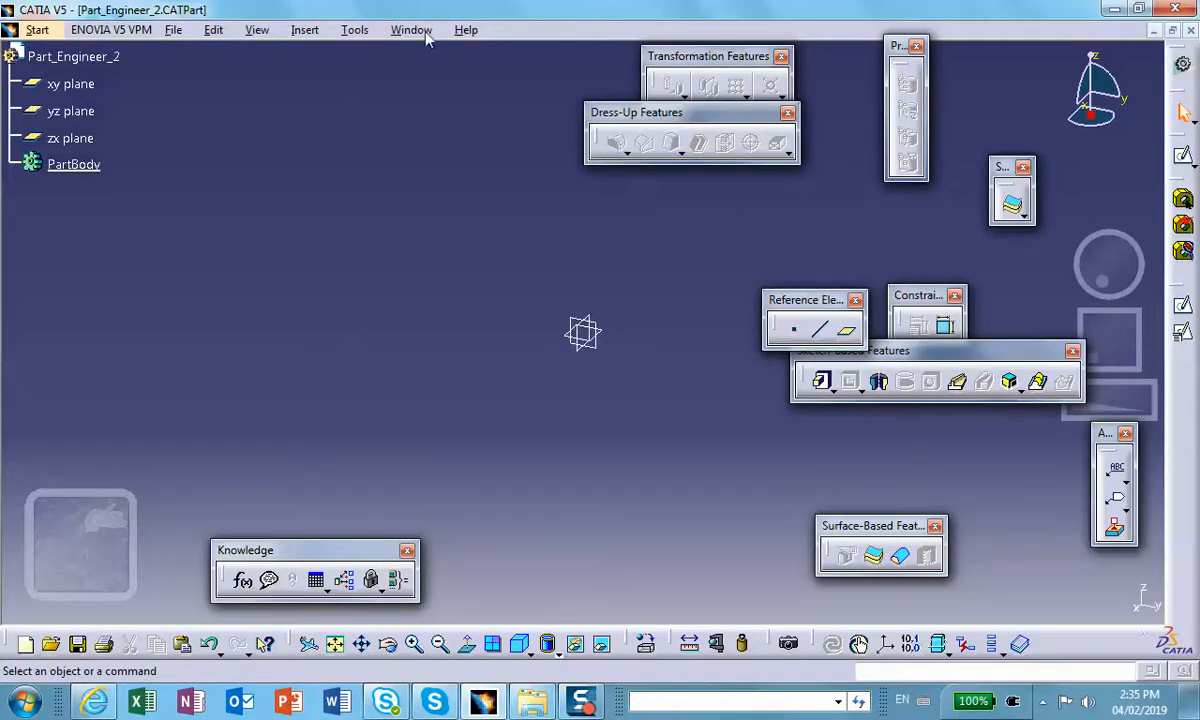
- Tile the two part windows vertically and move the floating feature toolbars away from the house and its specification tree
left_click(412, 30)
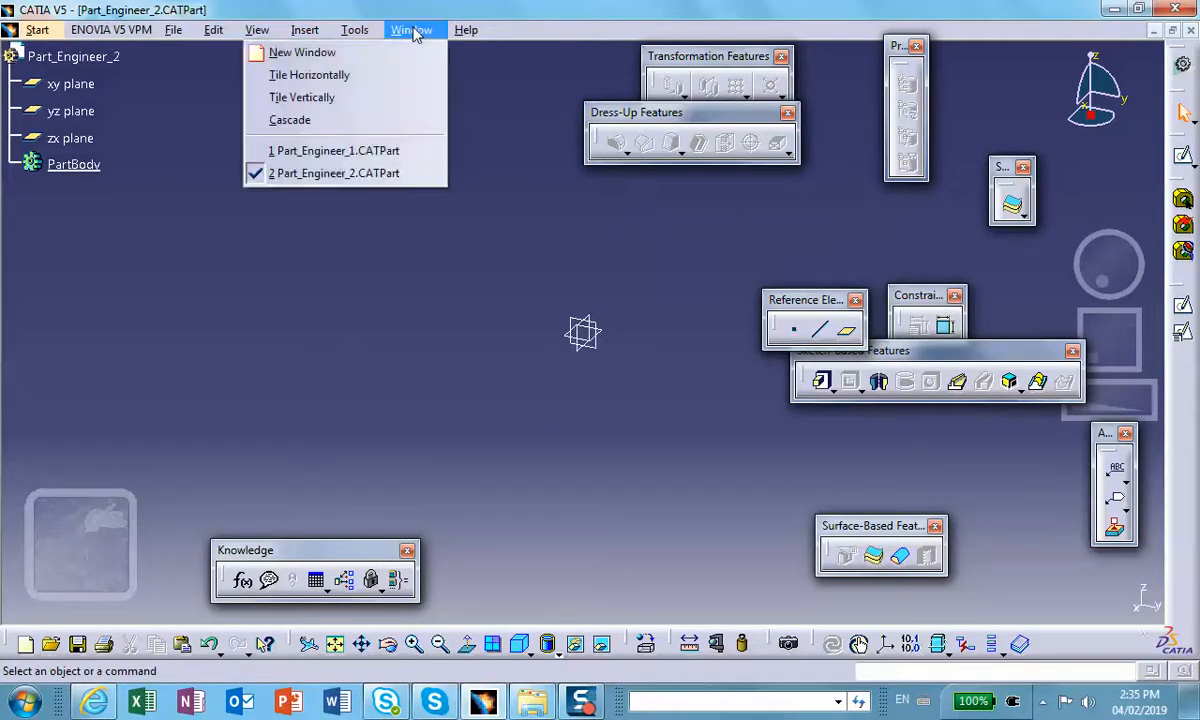
left_click(336, 100)
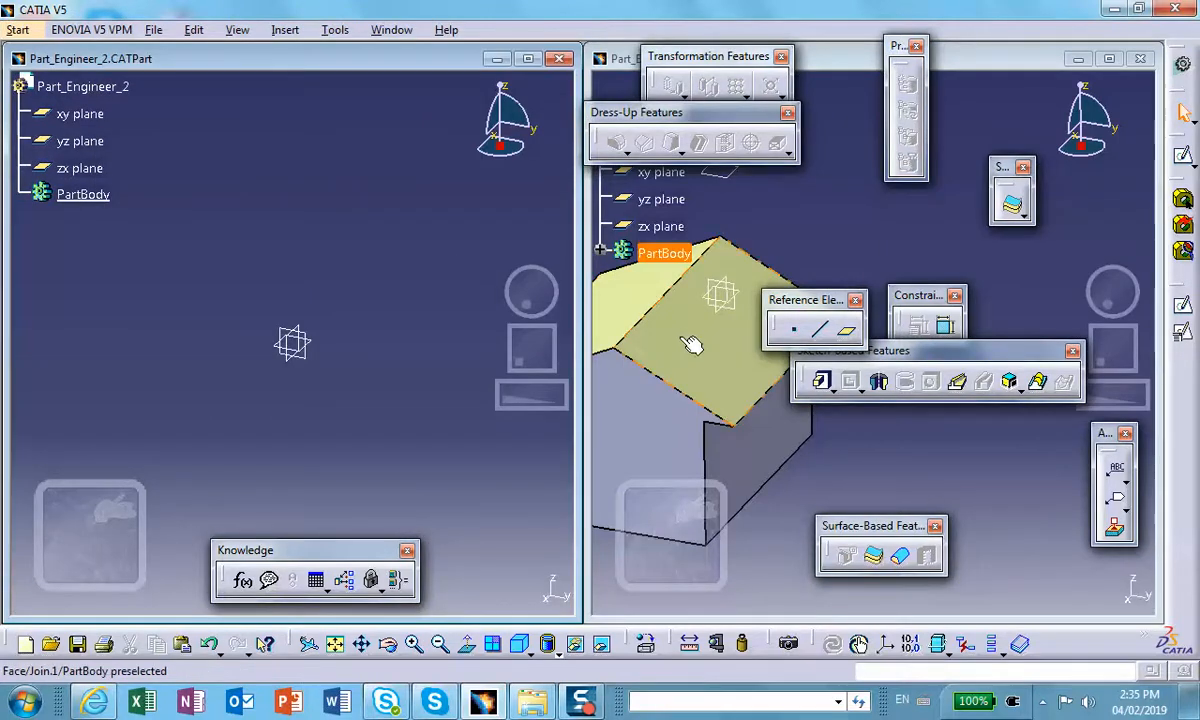
middle_click_drag(718, 293, 854, 262)
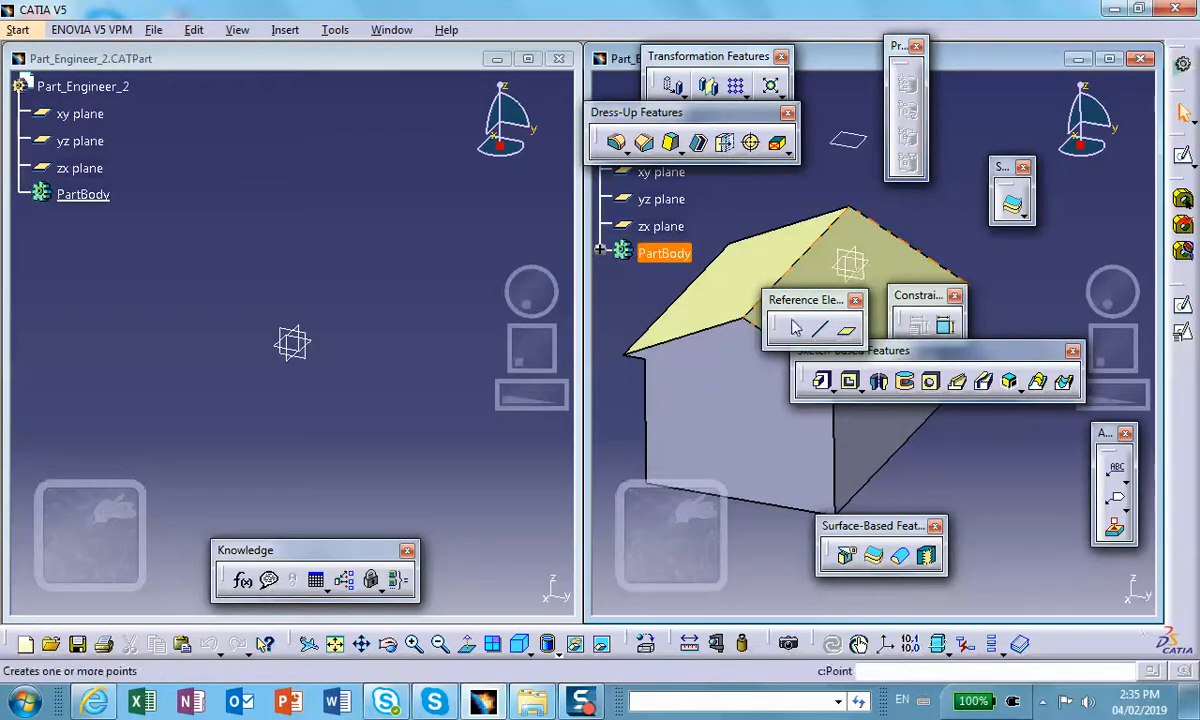
left_click_drag(805, 299, 952, 464)
left_click_drag(878, 345, 930, 365)
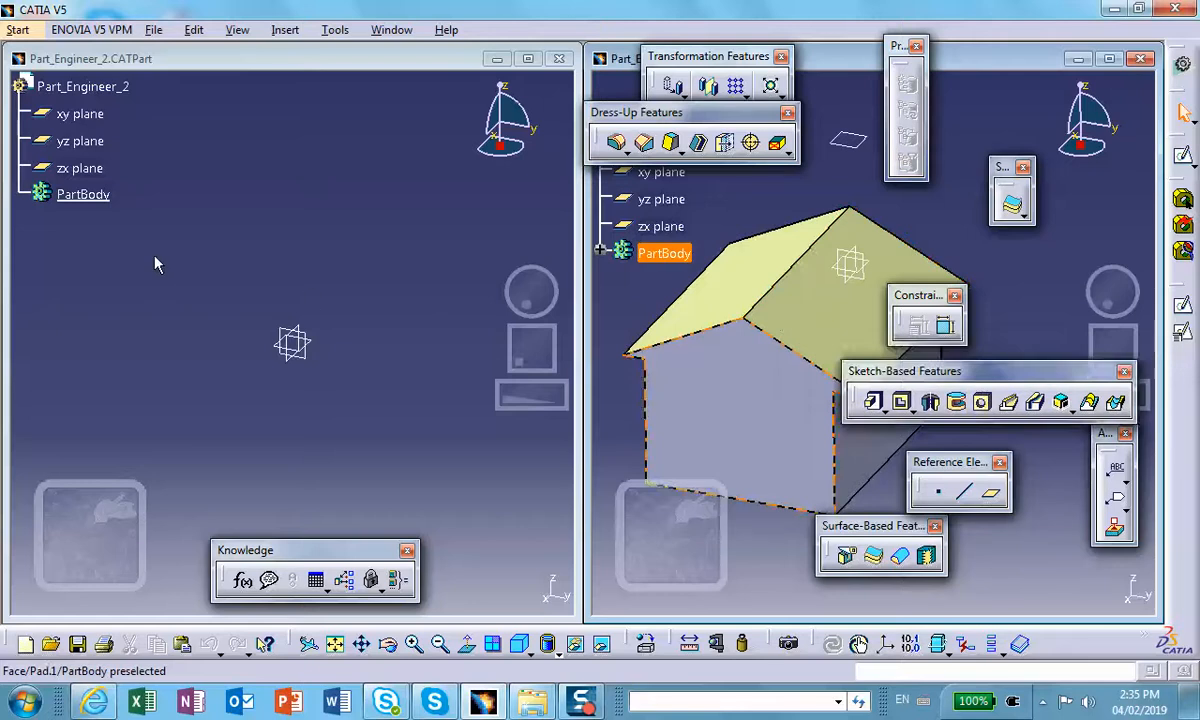
middle_click_drag(308, 260, 278, 246)
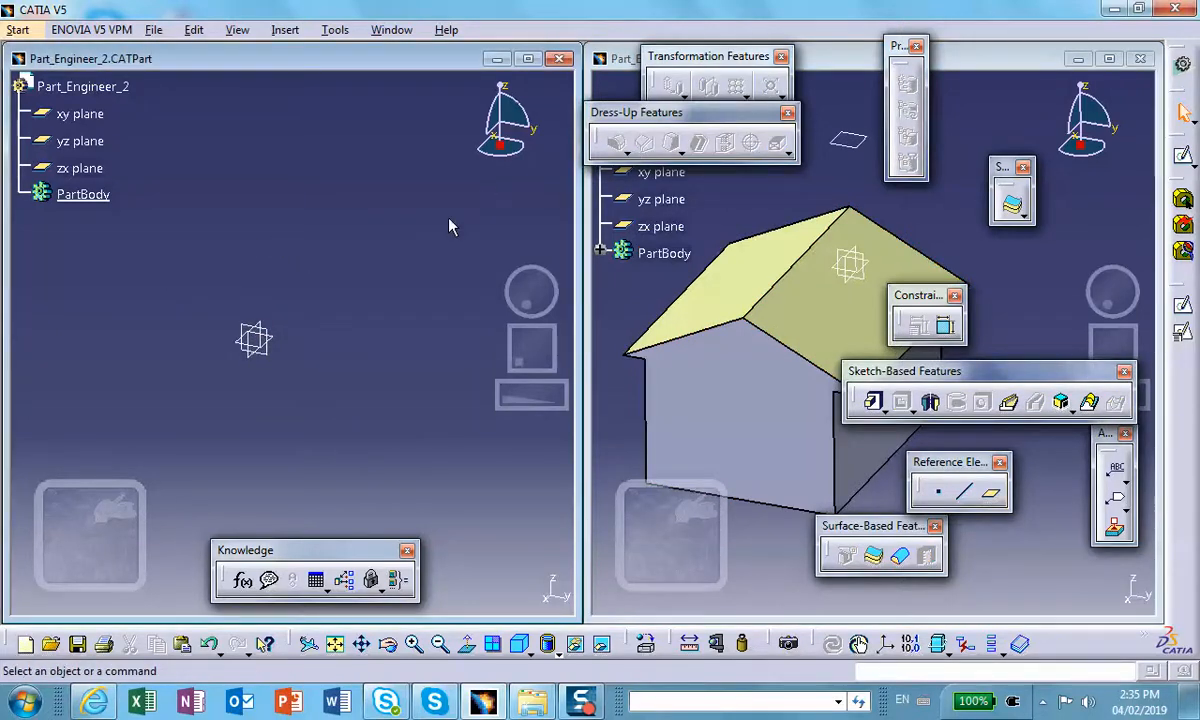
left_click(1026, 83)
left_click_drag(725, 118, 1092, 517)
mouse_move(719, 58)
left_mouse_down()
mouse_move(830, 325)
mouse_move(973, 492)
left_mouse_up()
- Expand the PartBody of Part_Engineer_1 and copy the joined roof surface Join.1
left_click(600, 250)
middle_click_drag(700, 340, 852, 276)
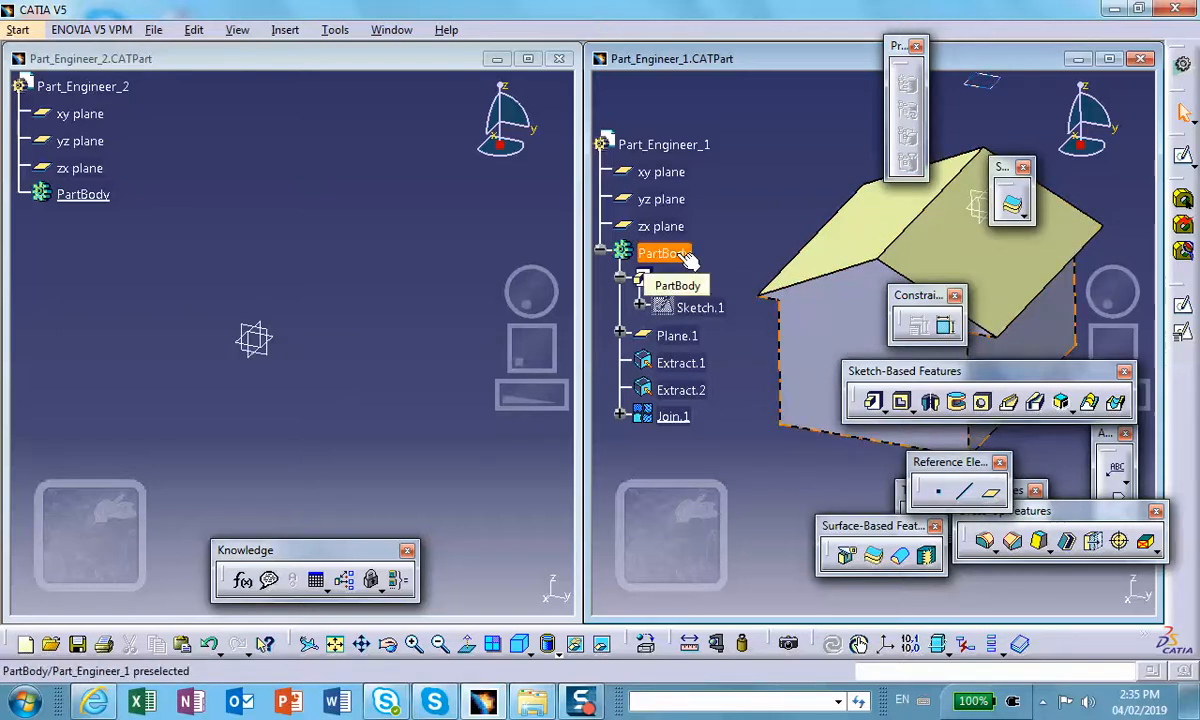
left_click(620, 414)
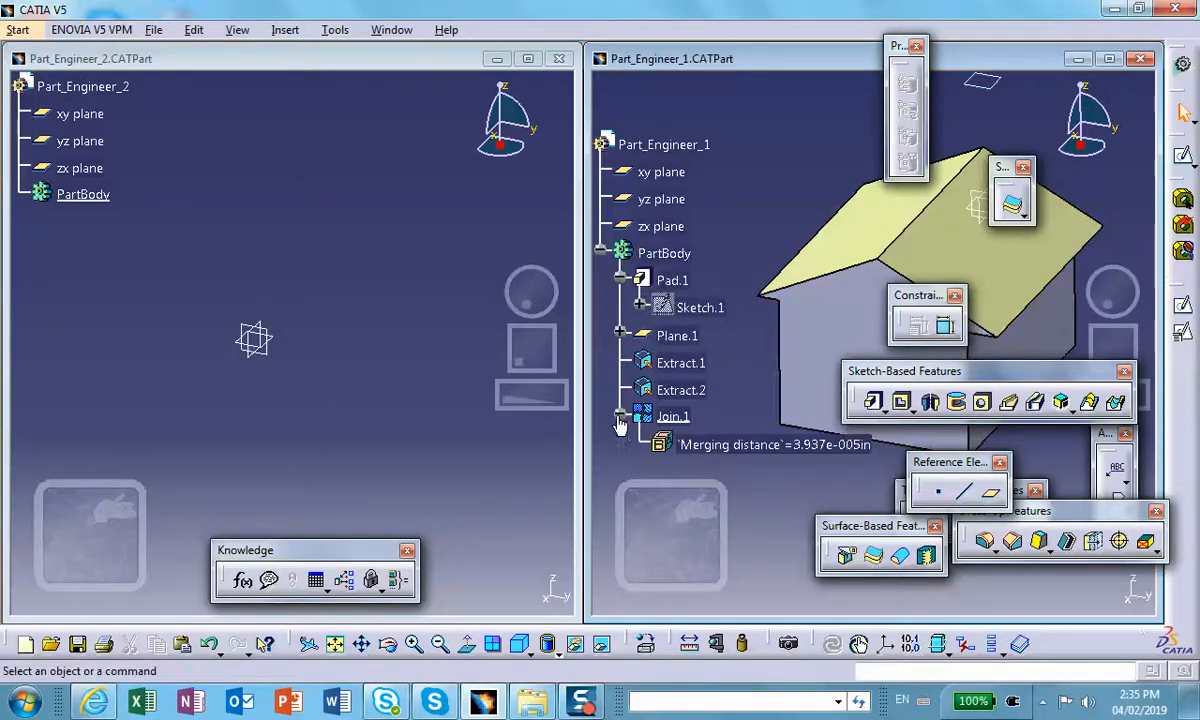
left_click(675, 418)
right_click(675, 418)
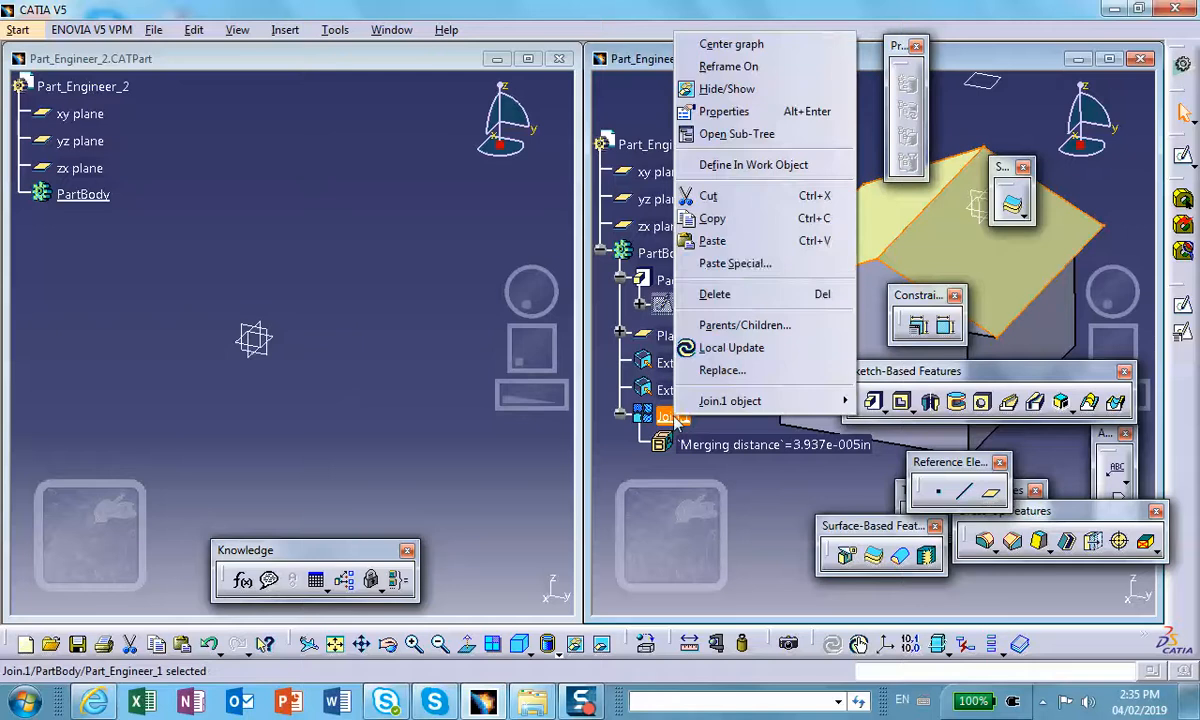
left_click(716, 219)
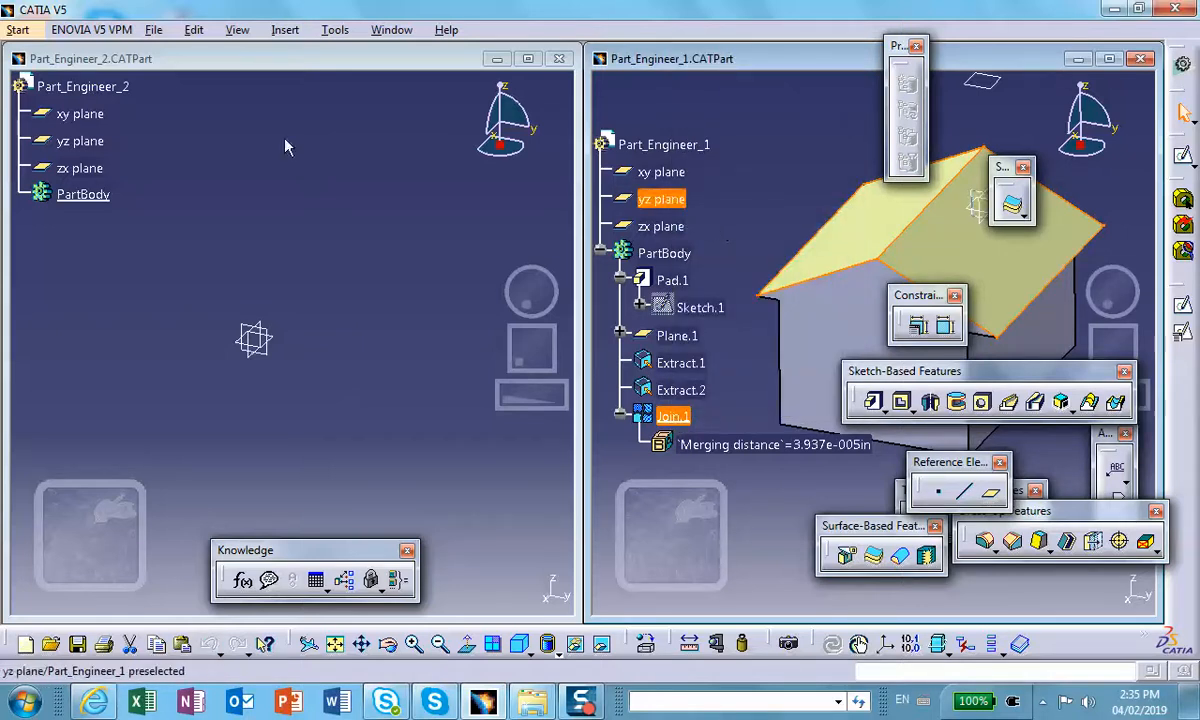
- Paste the copied roof surface into the PartBody of Part_Engineer_2 As Result With Link and expand that body in the tree
left_click(249, 153)
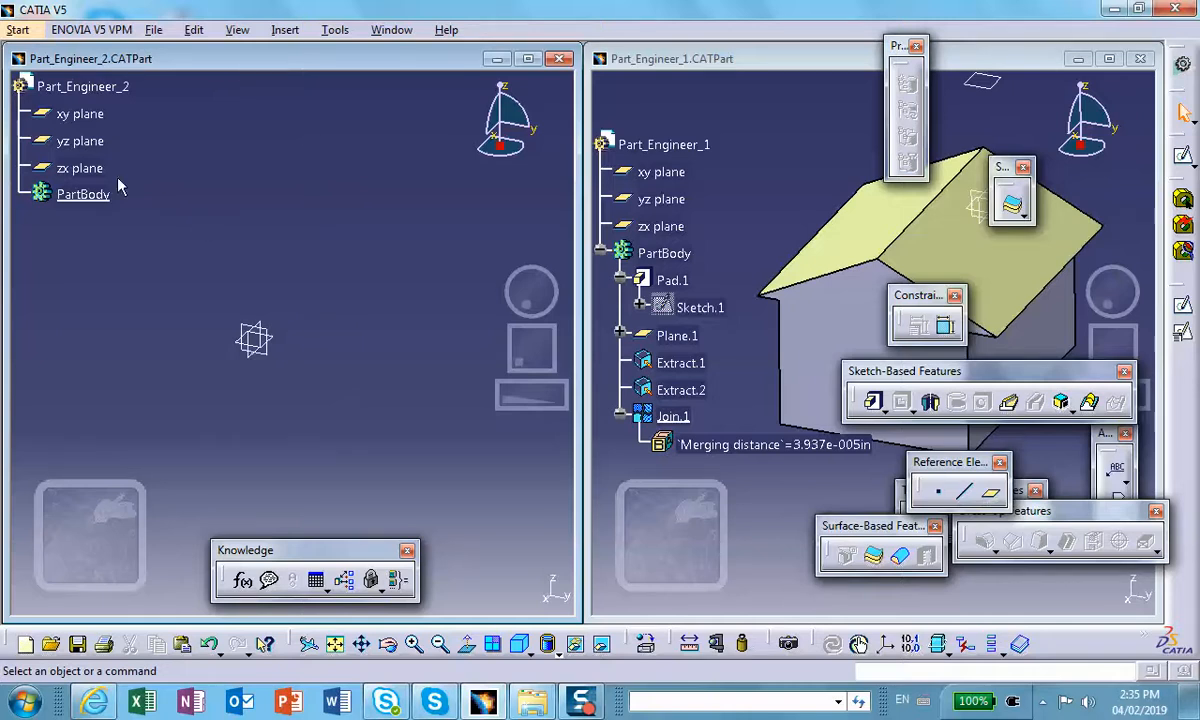
left_click(86, 196)
right_click(87, 197)
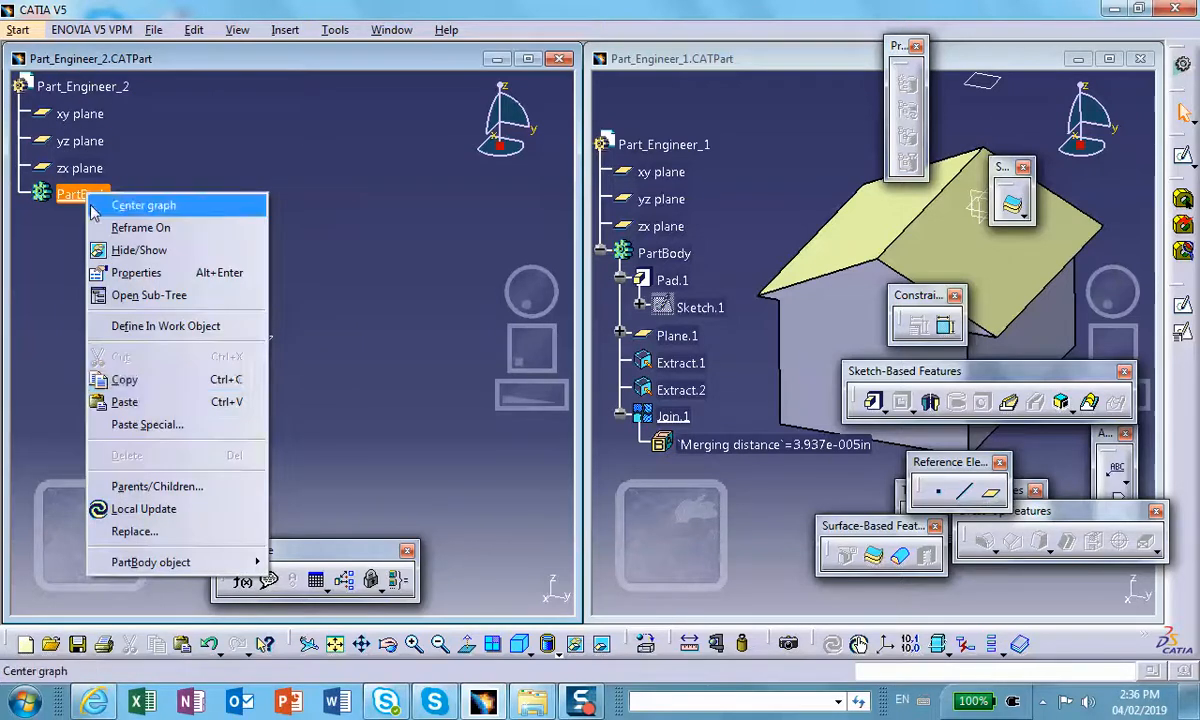
left_click(148, 424)
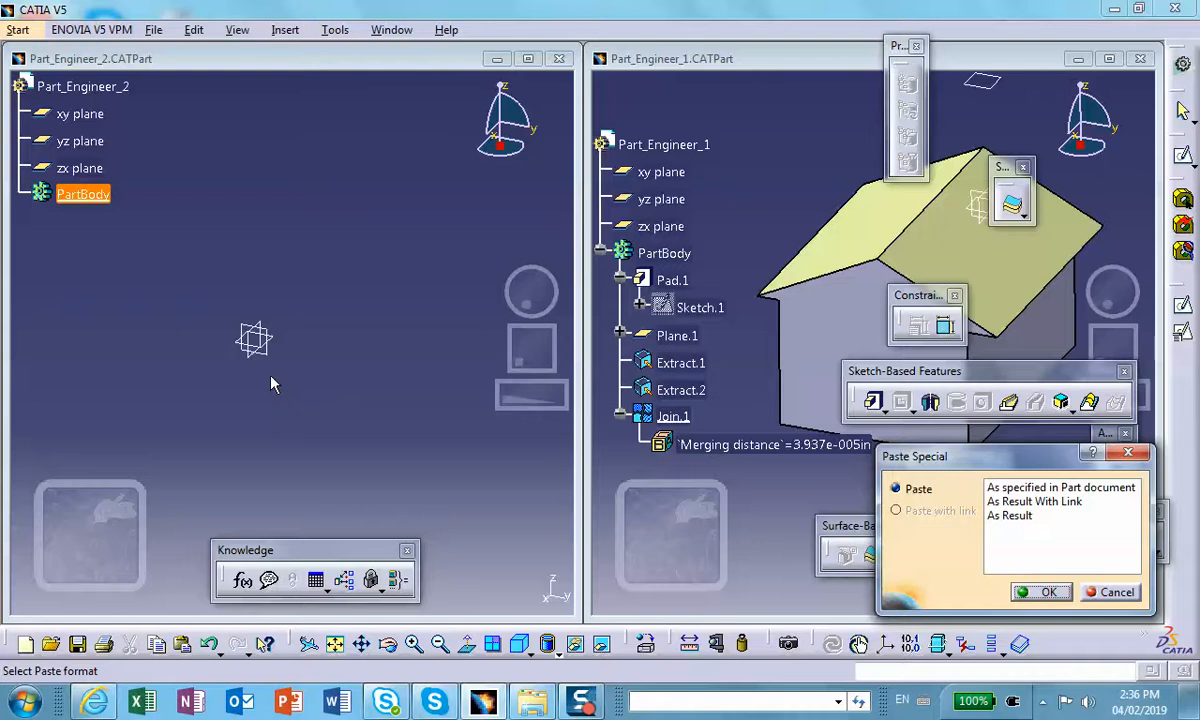
left_click(1027, 502)
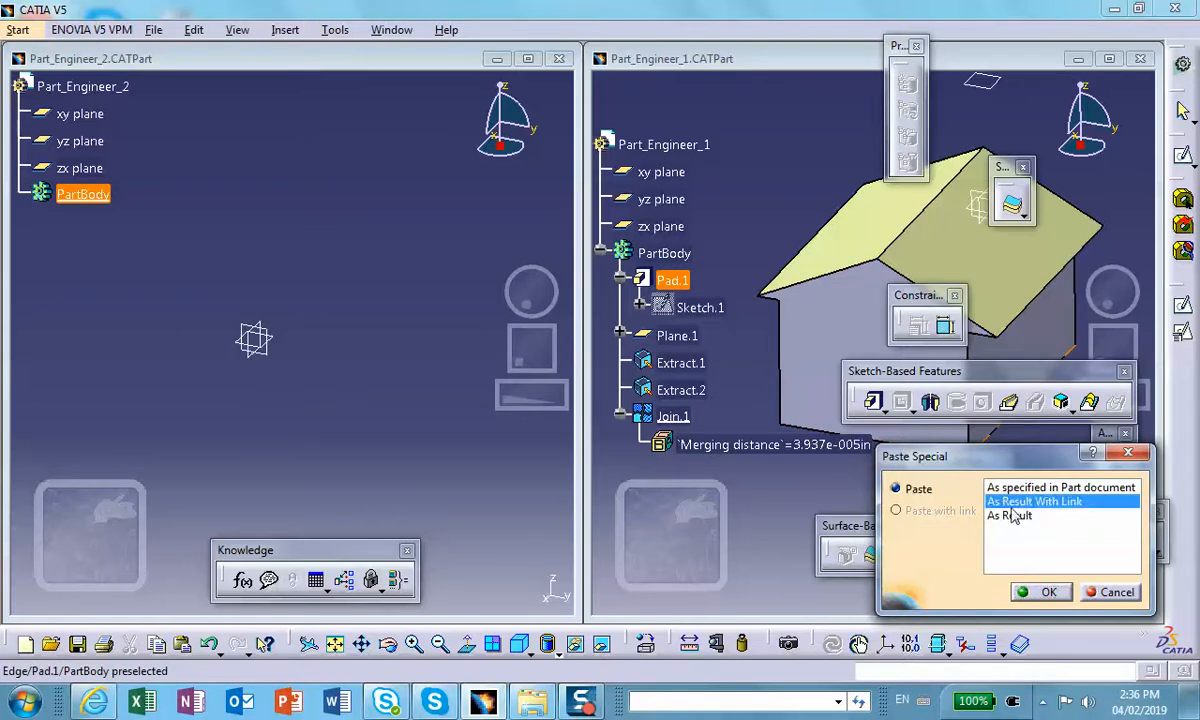
left_click(1043, 590)
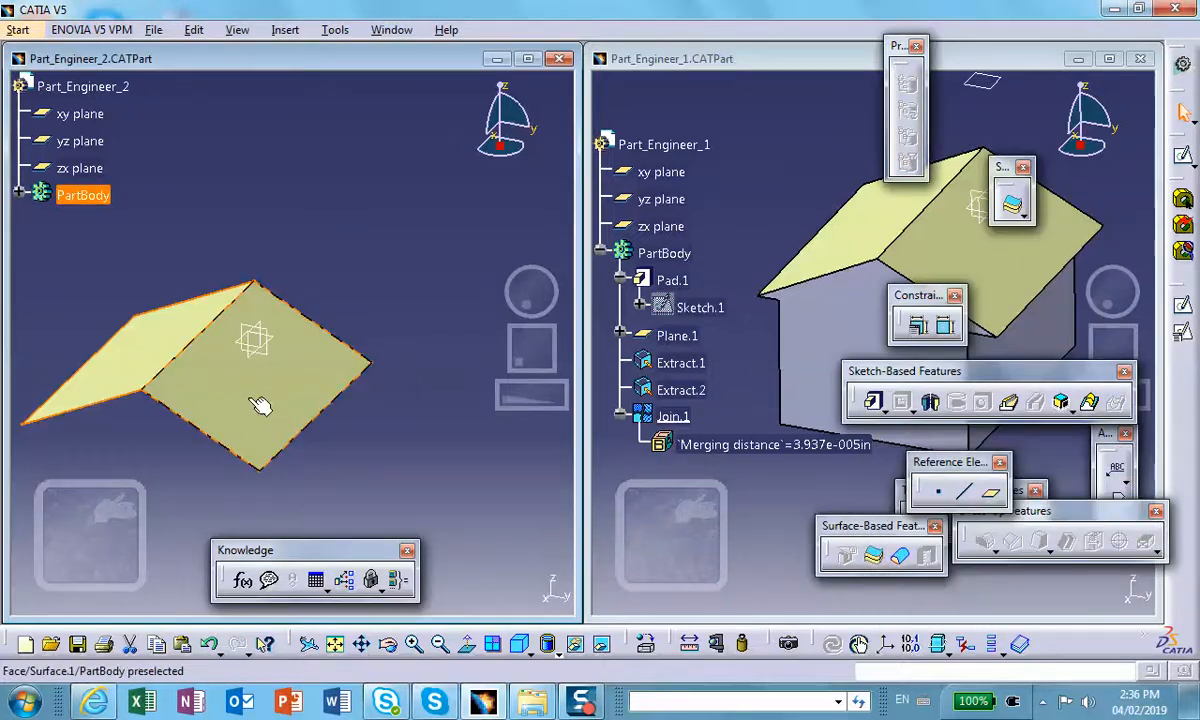
left_click(19, 191)
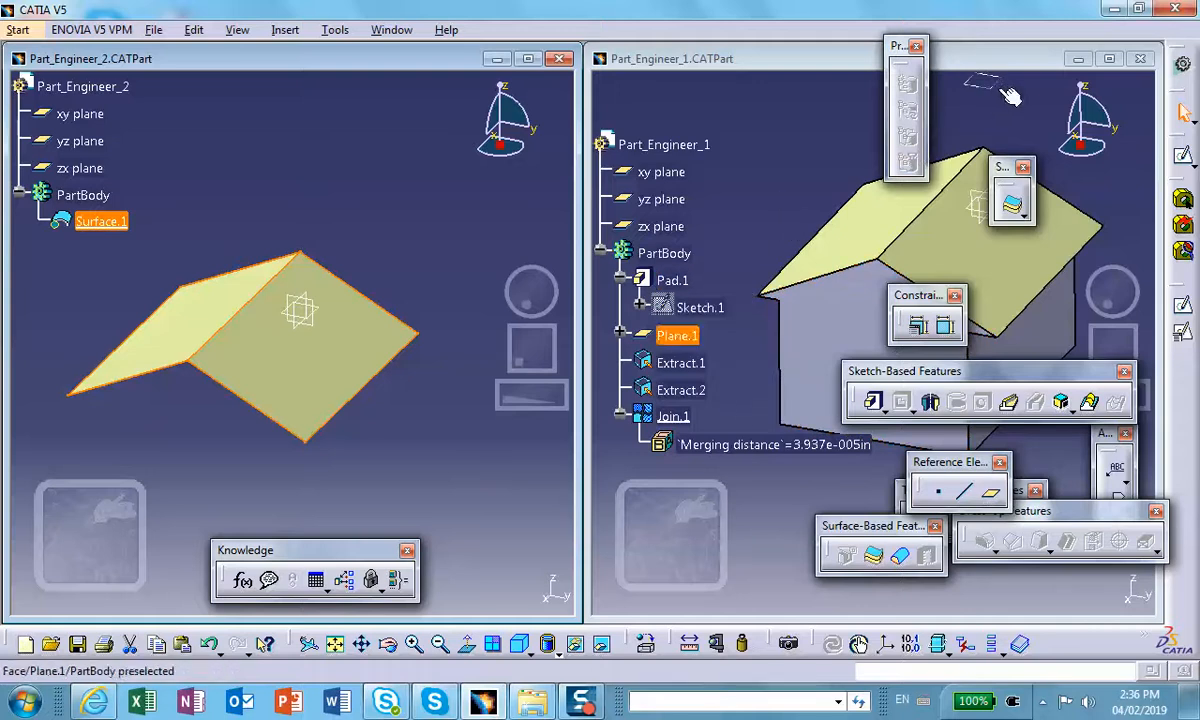
- Copy Plane.1 from Part_Engineer_1 and paste it As Result With Link into the root of Part_Engineer_2
right_click(679, 337)
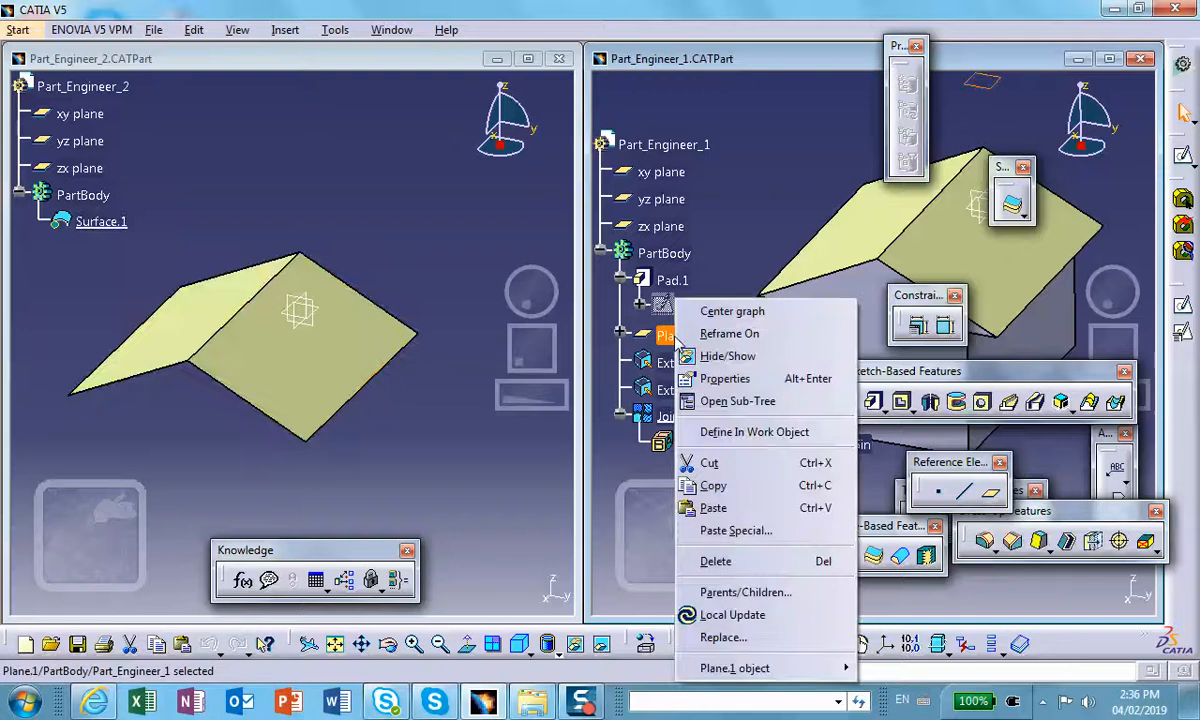
left_click(708, 485)
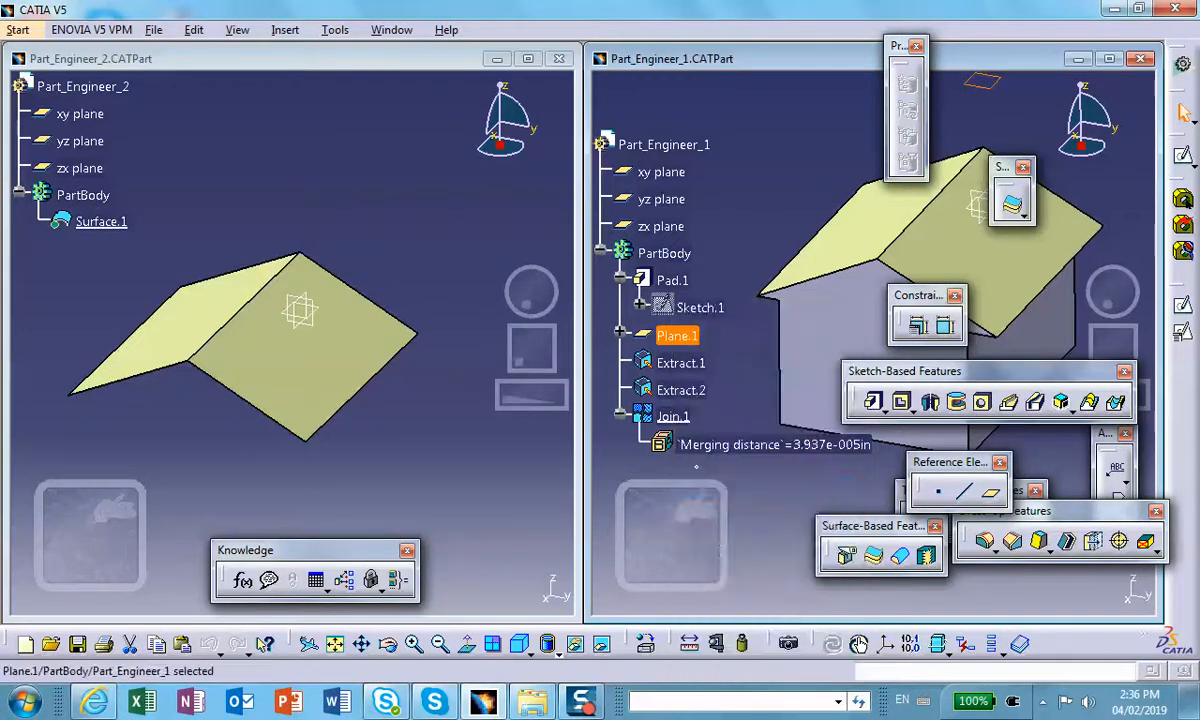
left_click(68, 86)
right_click(68, 86)
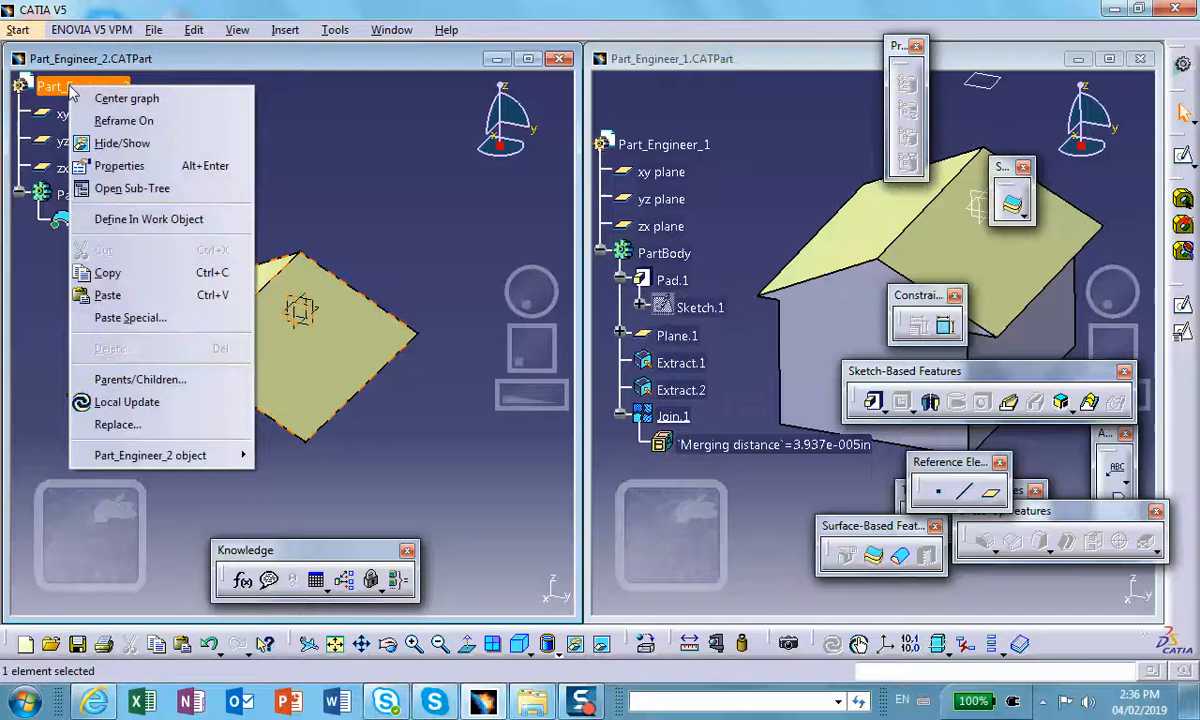
left_click(130, 317)
left_click(1005, 501)
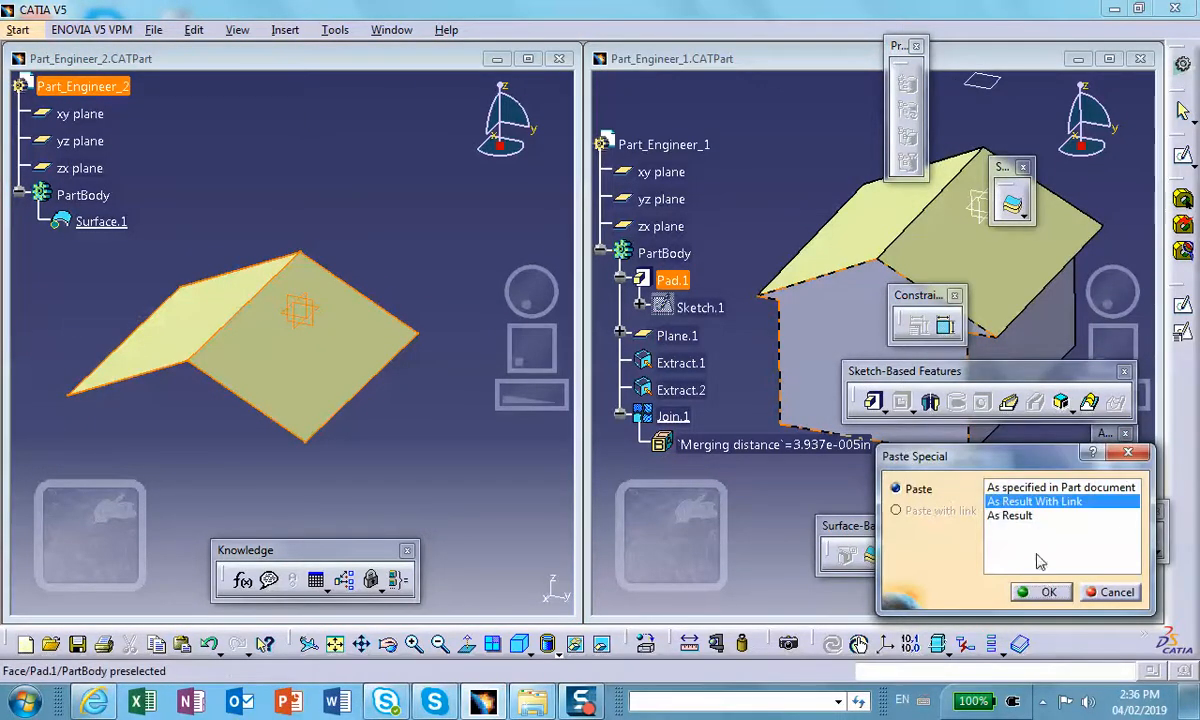
left_click(1048, 592)
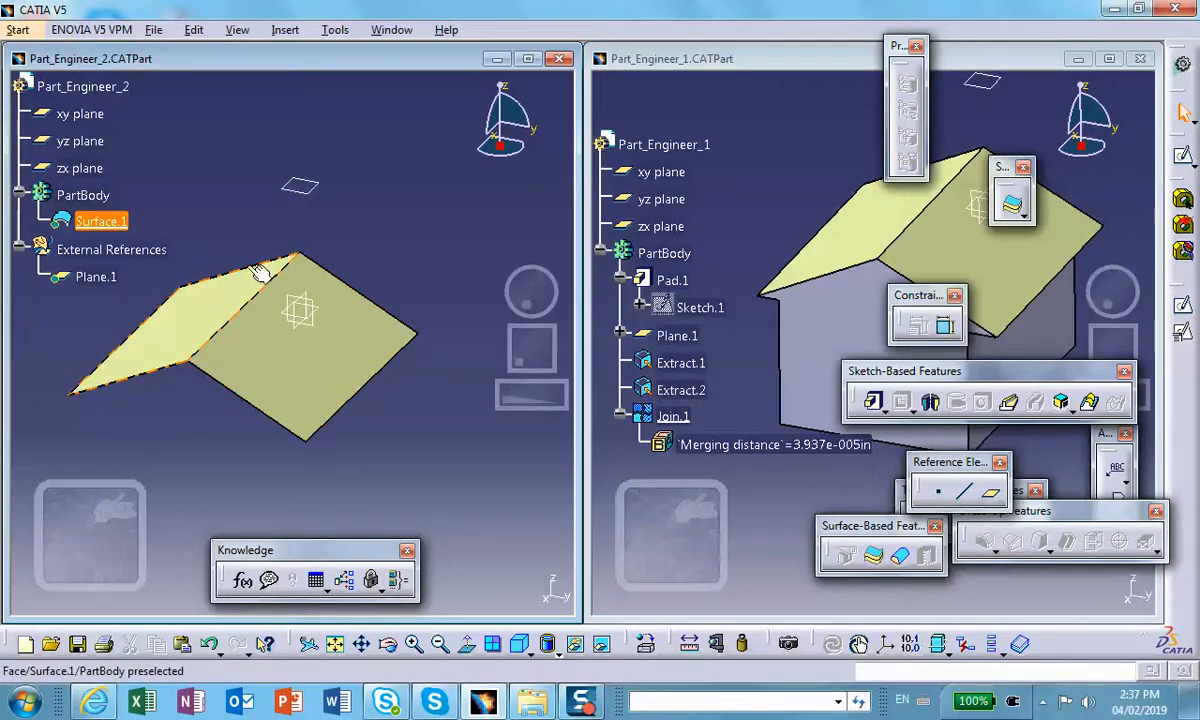
- Sketch a small circle above one roof slope on the linked plane in Part_Engineer_2, then exit the sketch
middle_click_drag(205, 196, 222, 182)
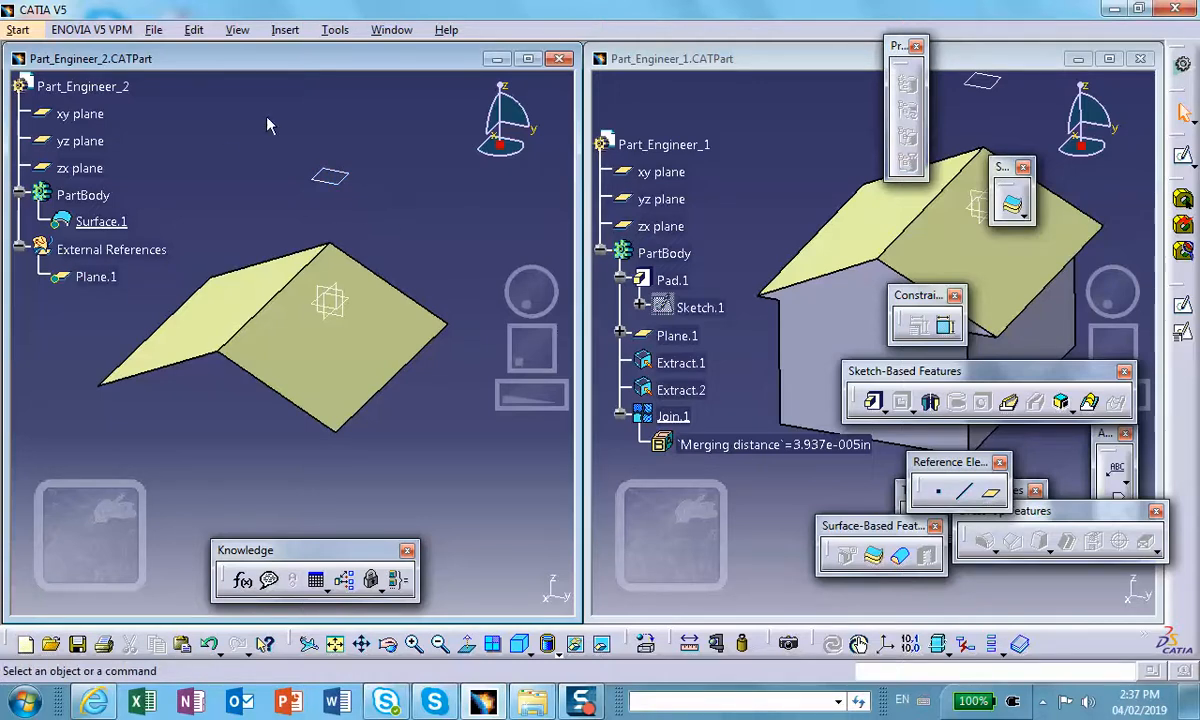
left_click(349, 182)
left_click(210, 149)
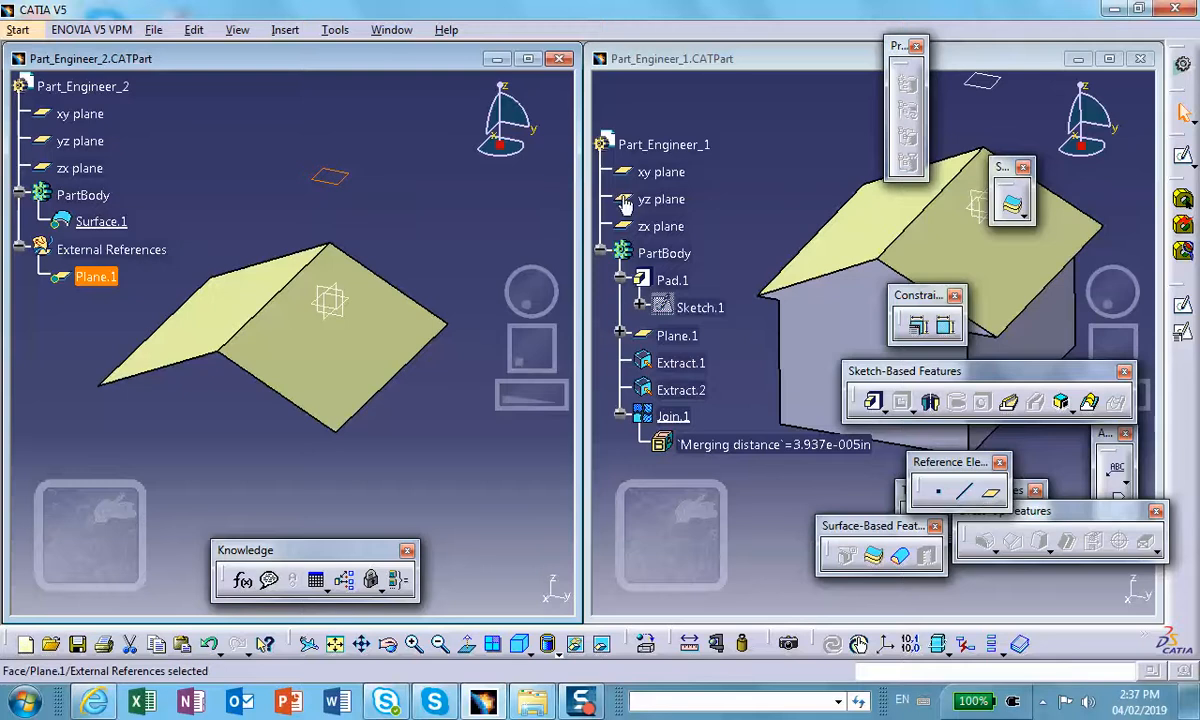
left_click(1183, 306)
left_click(688, 199)
mouse_move(75, 346)
middle_mouse_down()
mouse_move(447, 233)
mouse_move(512, 245)
mouse_move(455, 163)
middle_mouse_up()
left_click(973, 155)
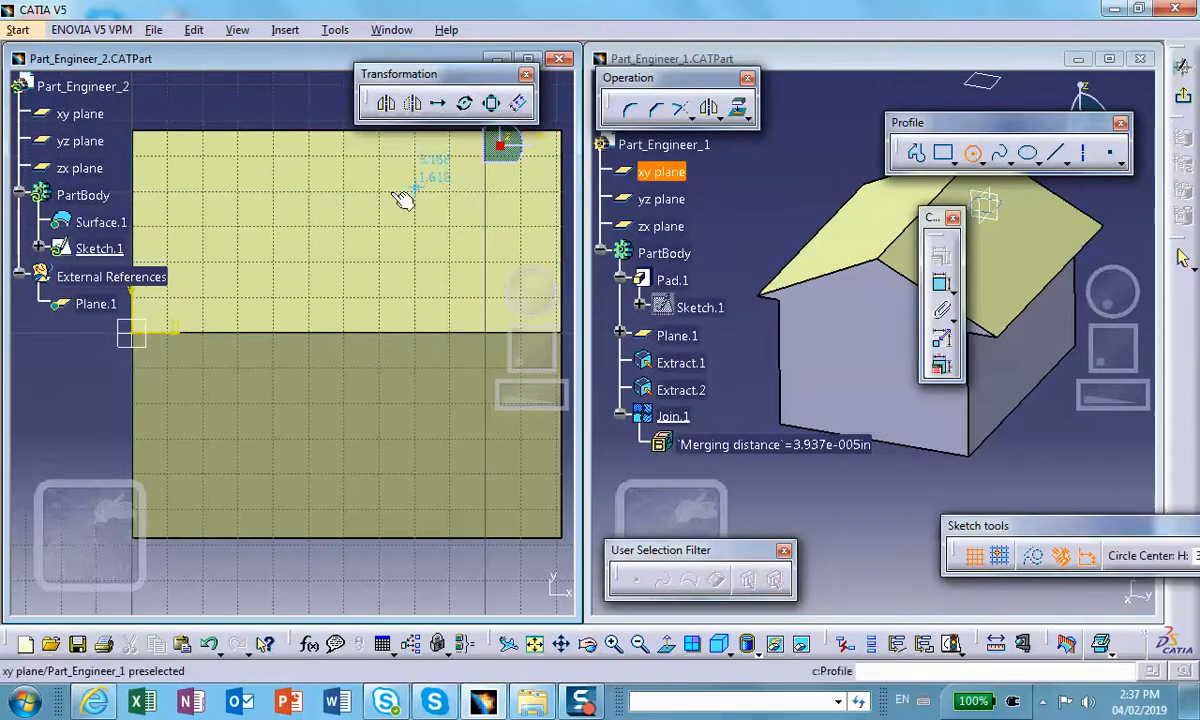
left_click(260, 226)
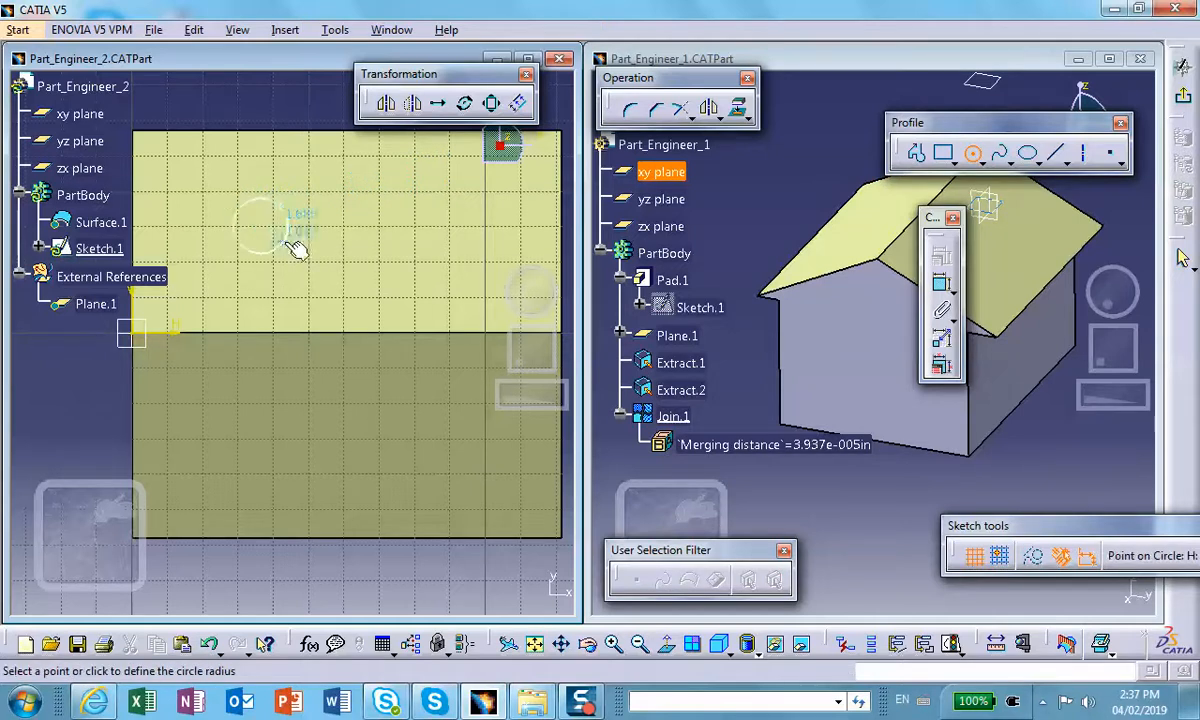
left_click(282, 240)
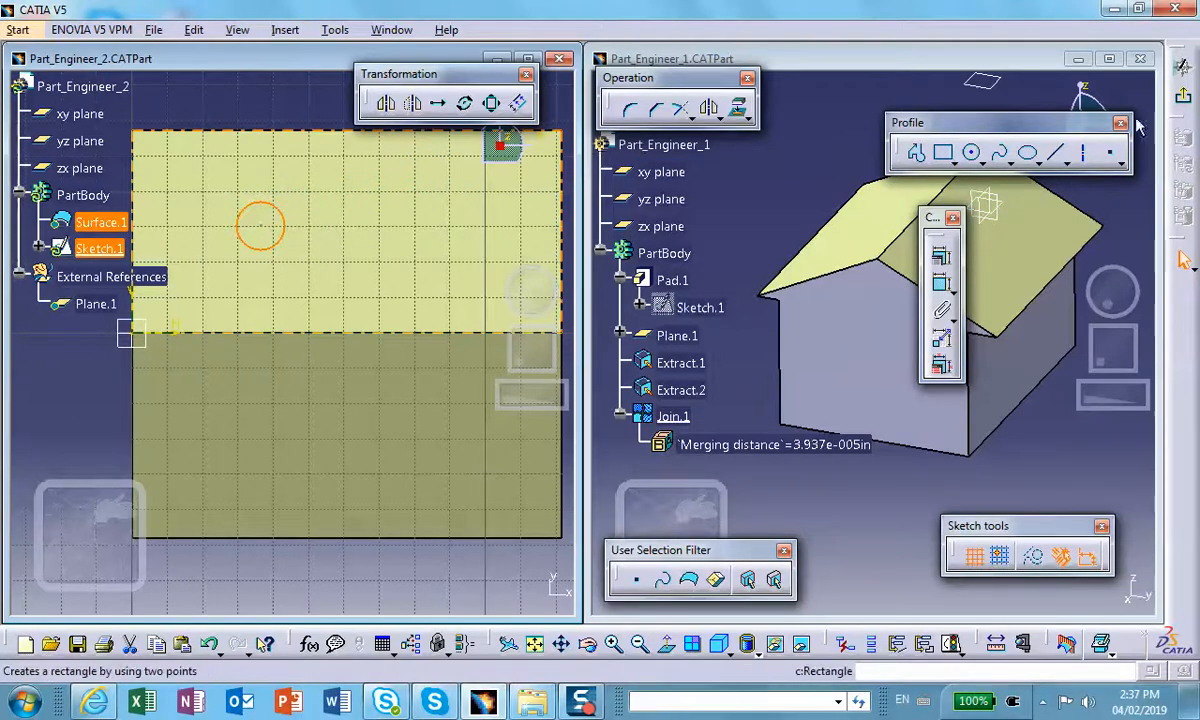
left_click(1183, 67)
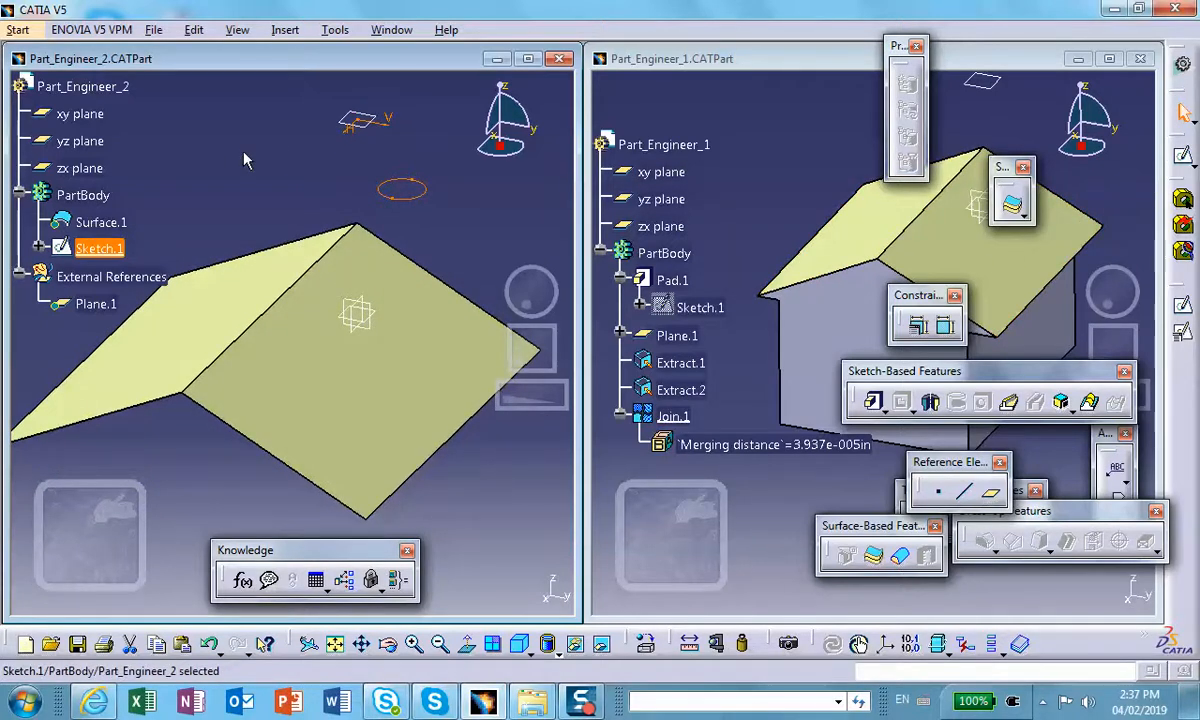
- Pad the circle in the reversed direction with type Up to plane, limited by the roof face beneath it
left_click(872, 401)
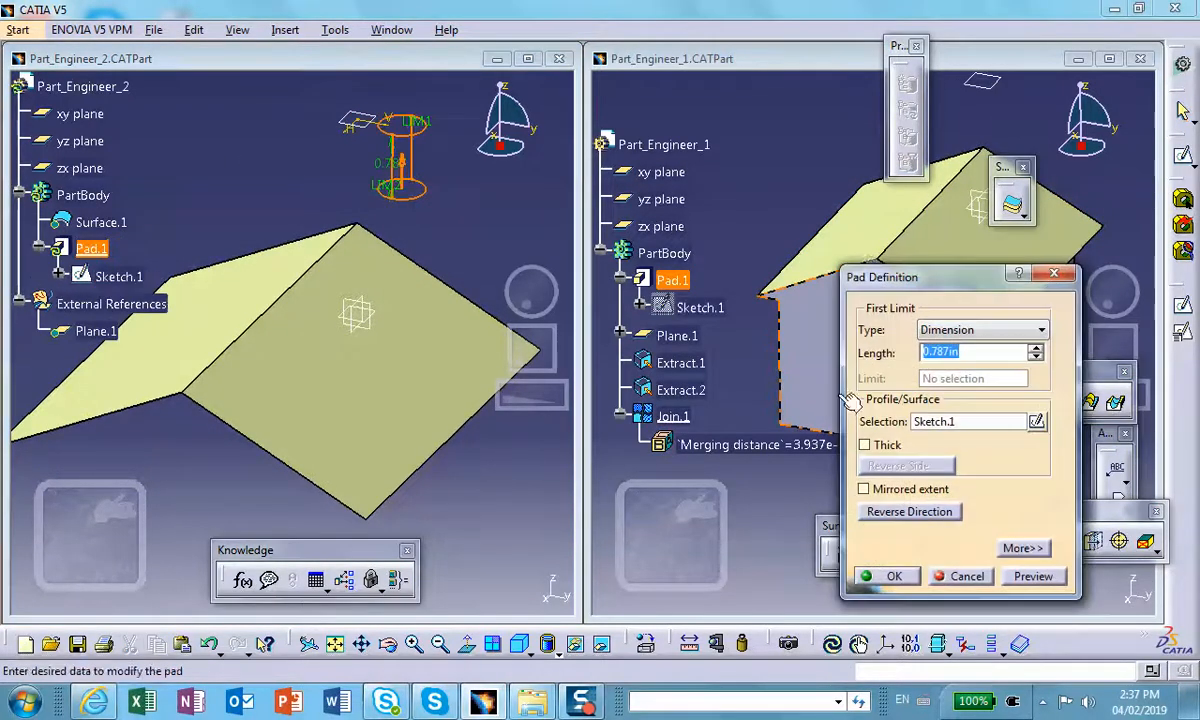
left_click(912, 512)
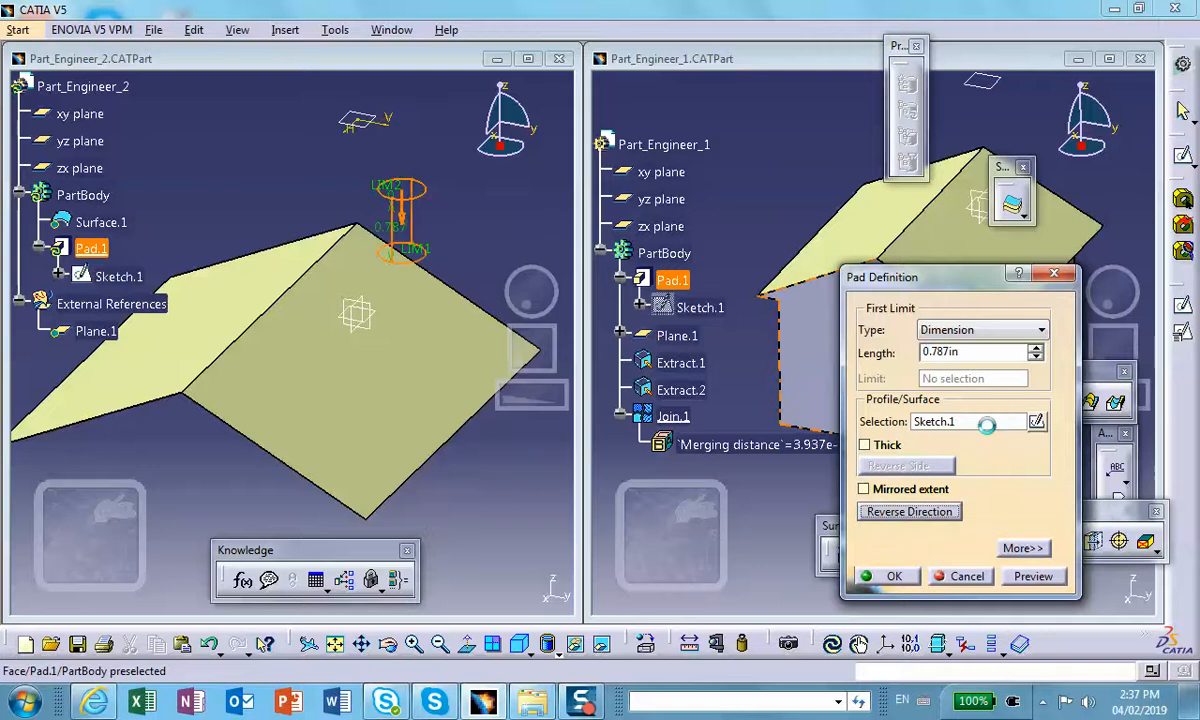
left_click(980, 330)
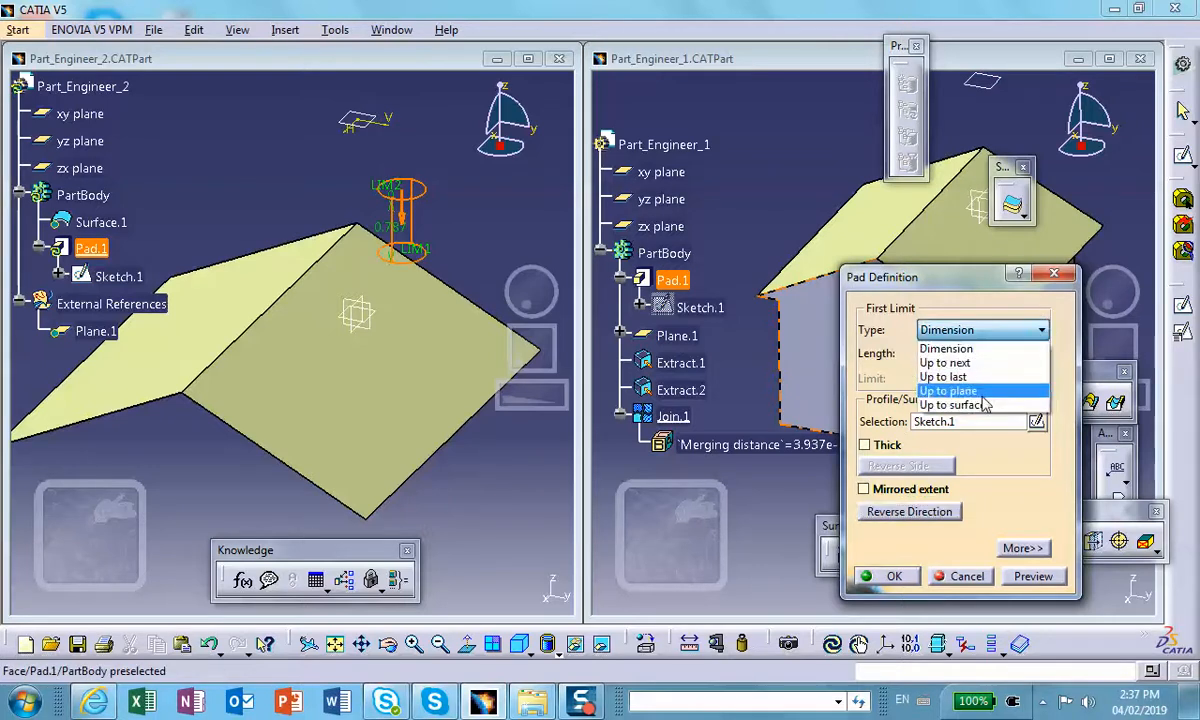
left_click(945, 362)
left_click(710, 388)
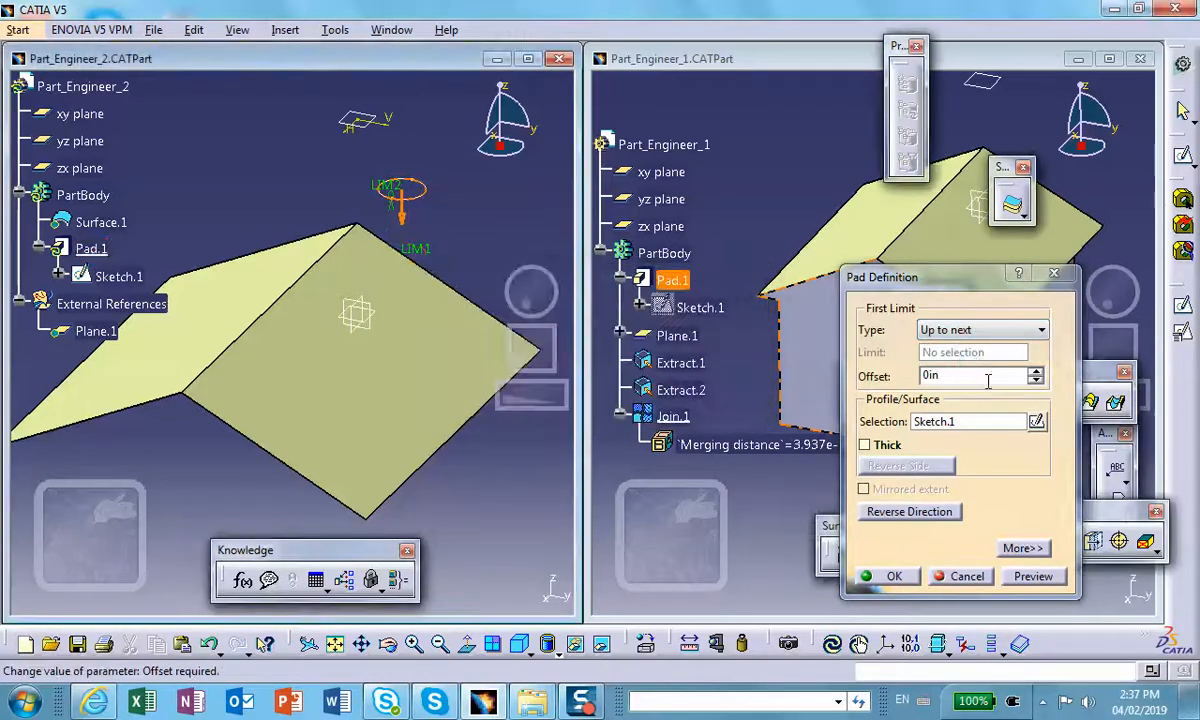
left_click(950, 330)
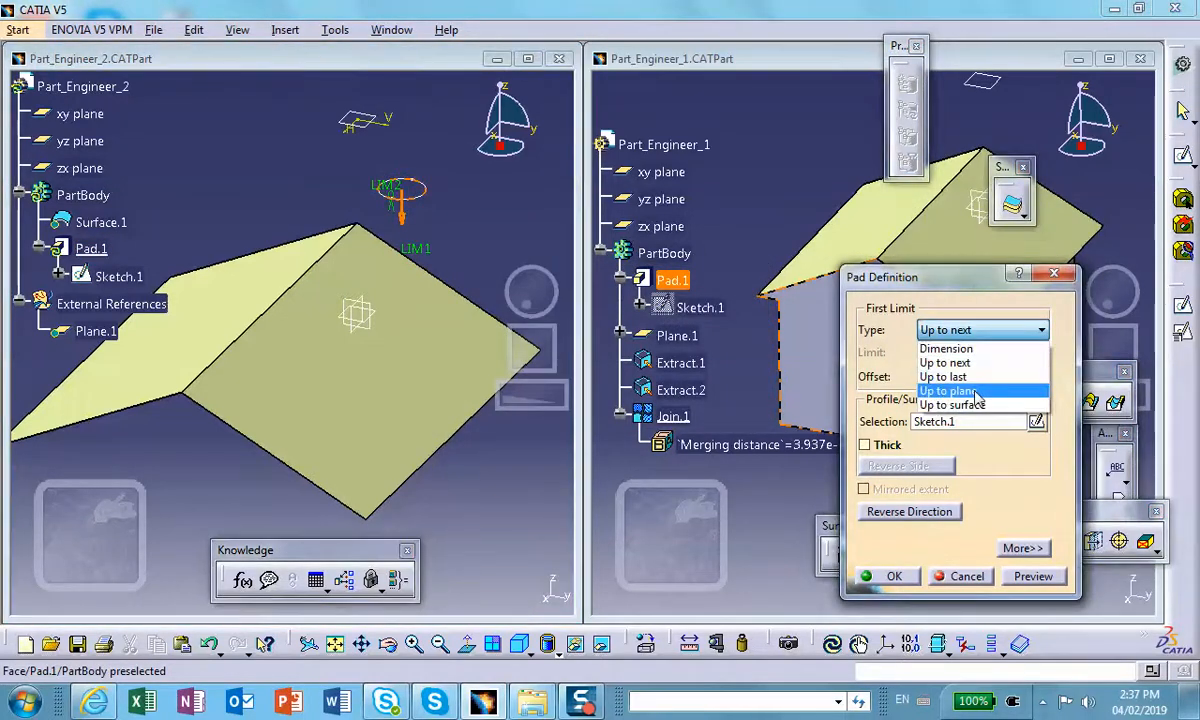
left_click(975, 392)
left_click(396, 484)
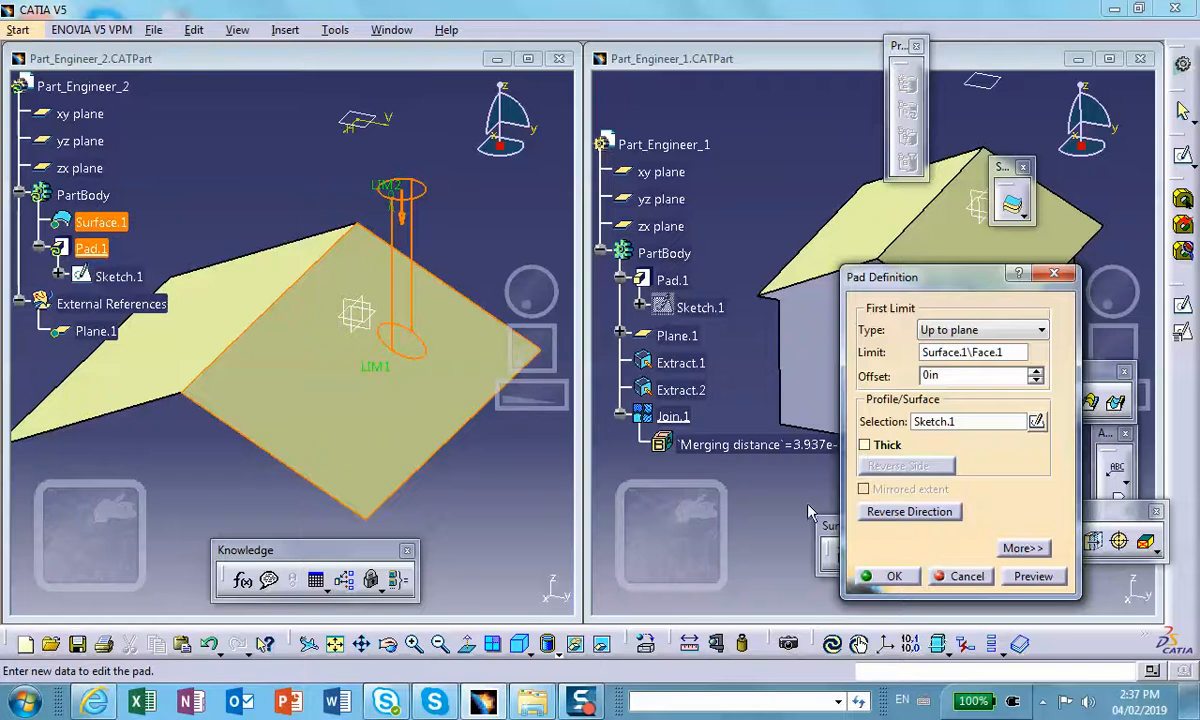
left_click(888, 575)
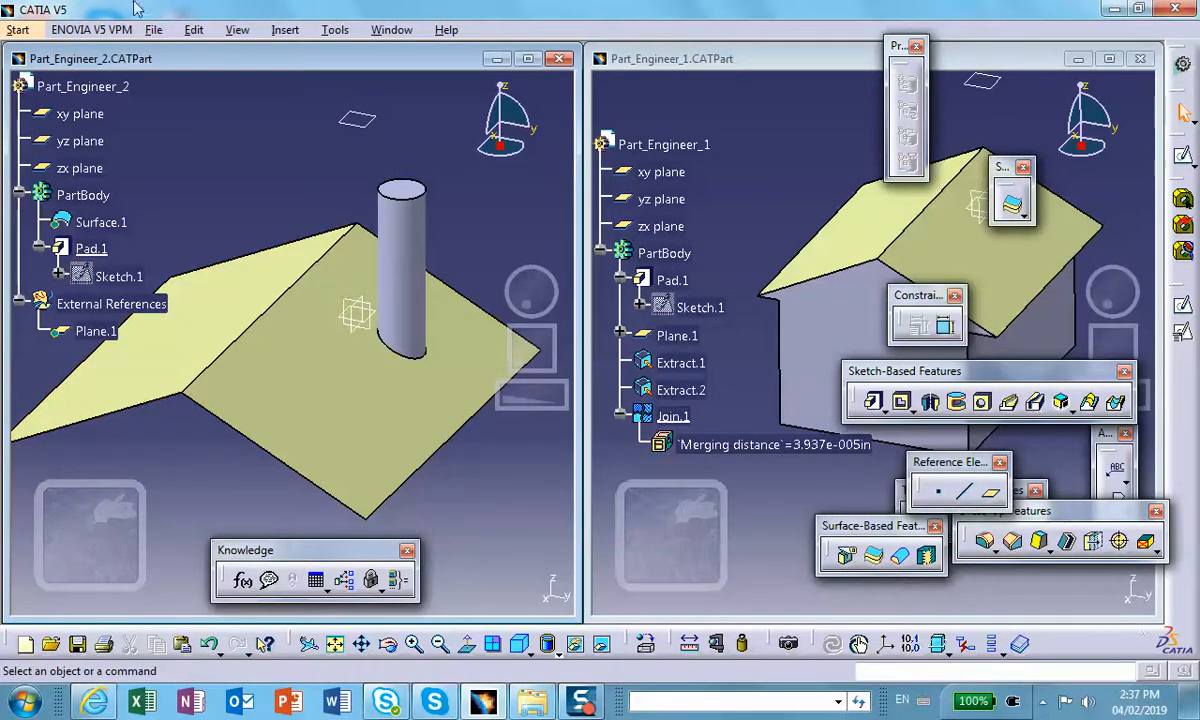
- Save Part_Engineer_1.CATPart and Part_Engineer_2.CATPart in the House_Roof folder through Save Management
left_click(153, 30)
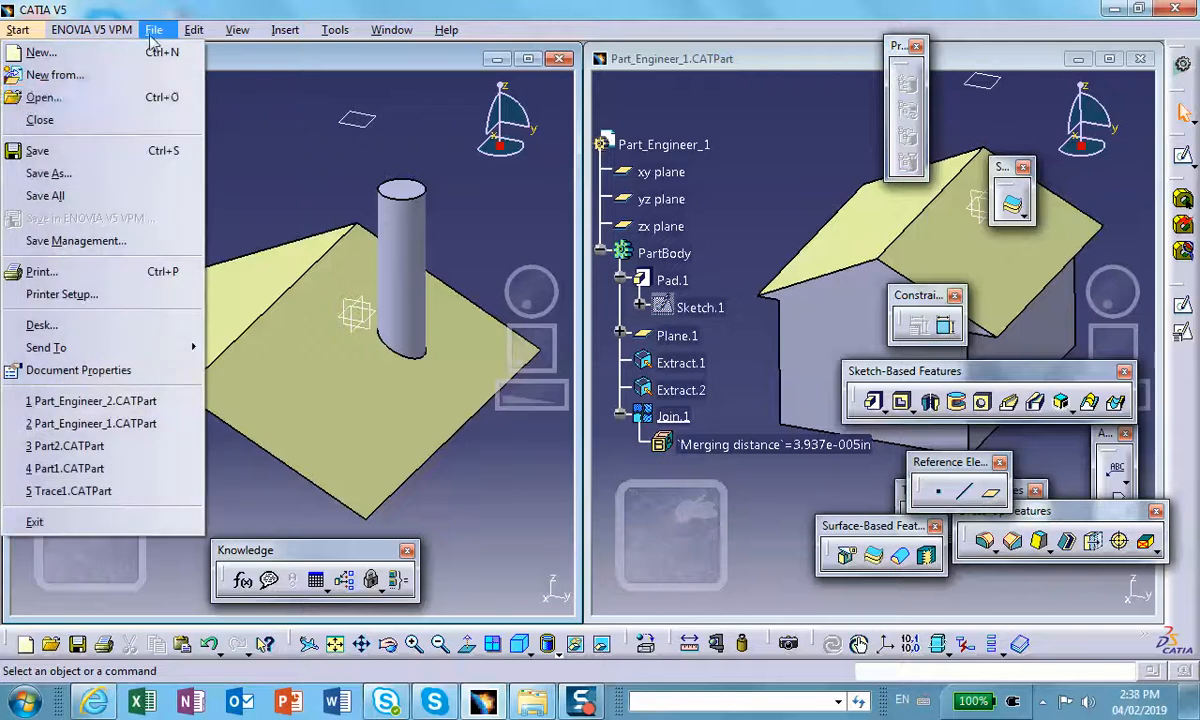
left_click(100, 240)
left_click(1058, 146)
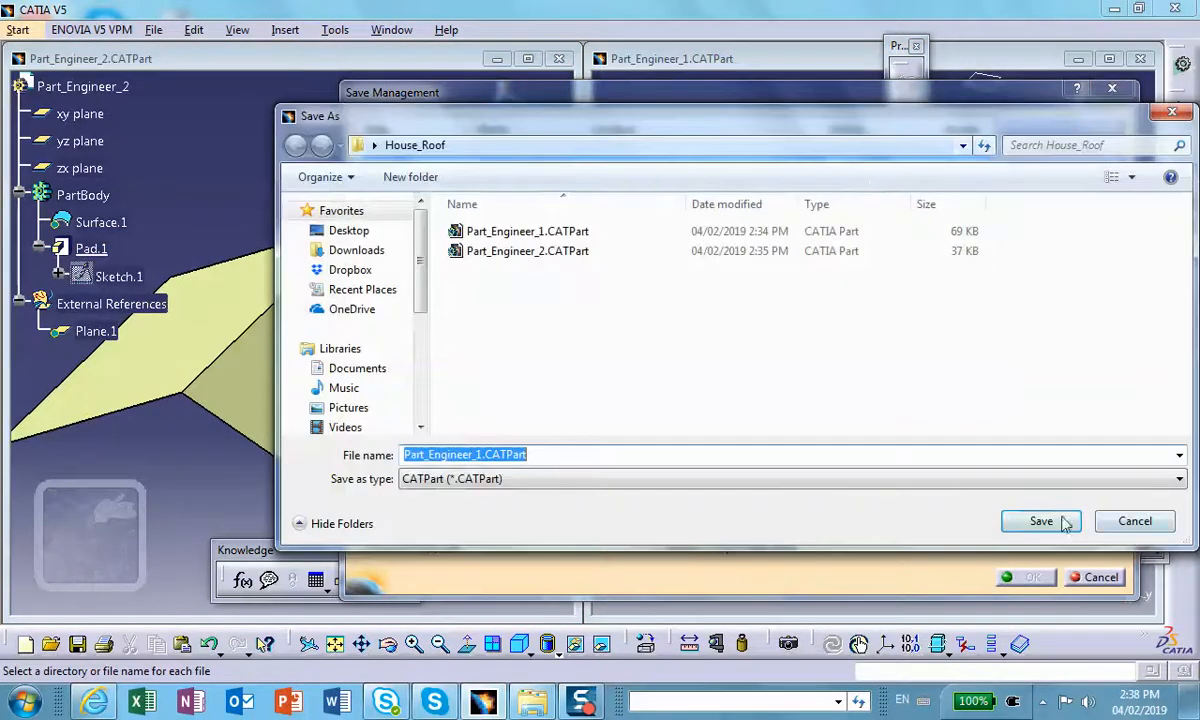
left_click(1053, 522)
left_click(684, 405)
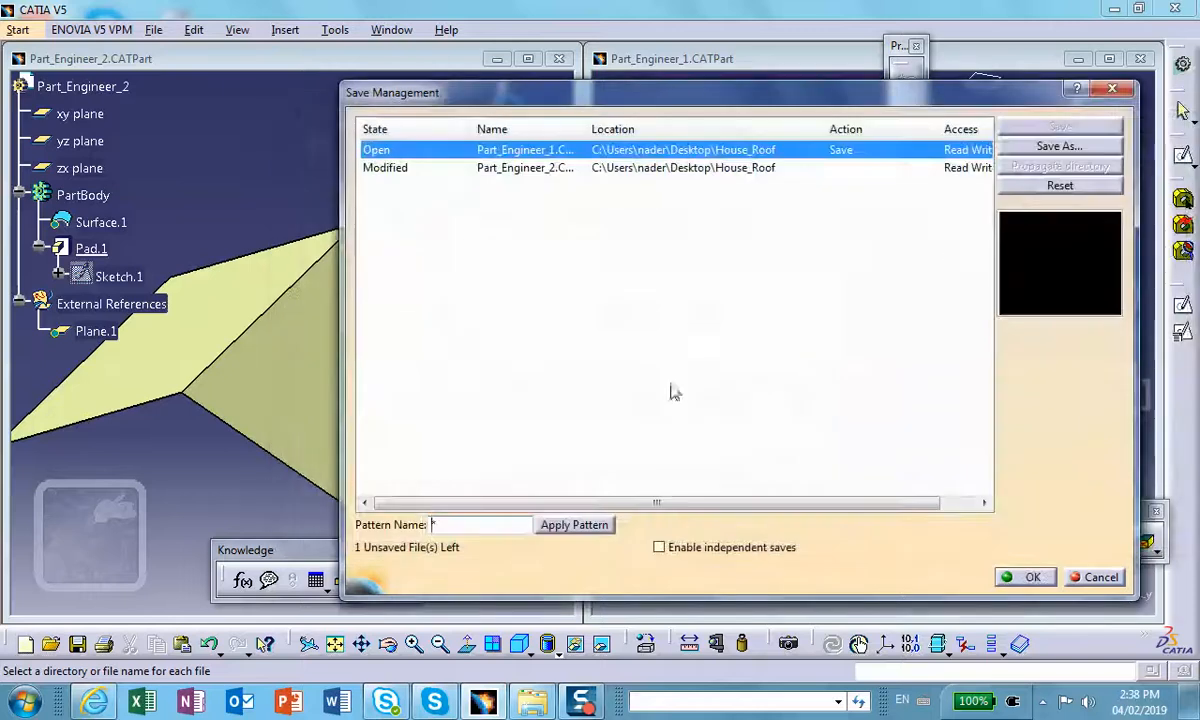
left_click(568, 168)
left_click(1058, 130)
left_click(1030, 577)
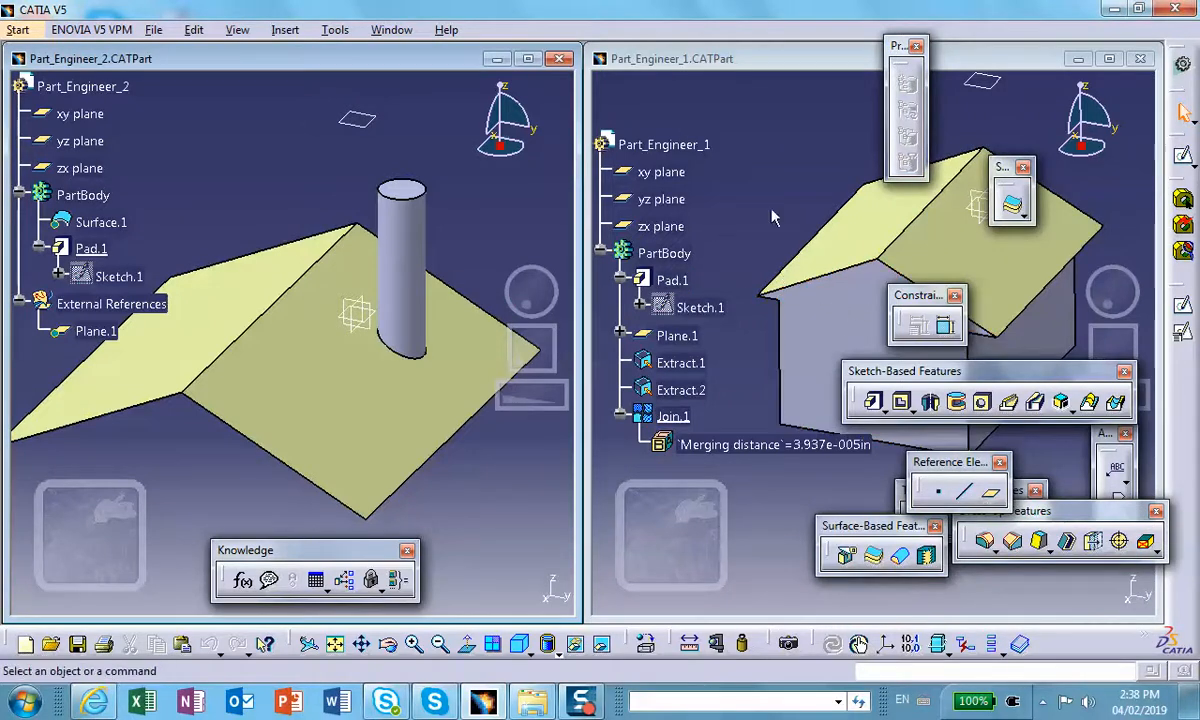
- Edit the house profile sketch of Part_Engineer_1 by moving the roof's apex point higher, then update the part
middle_click_drag(773, 205, 722, 262)
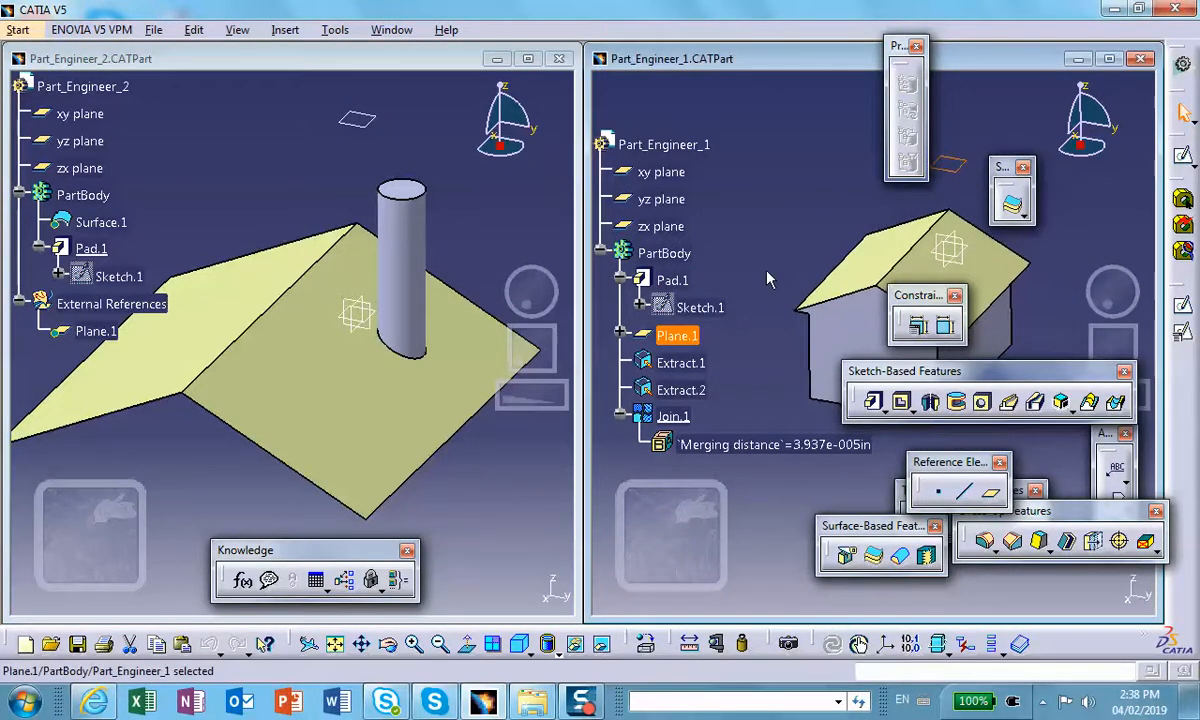
double_click(705, 310)
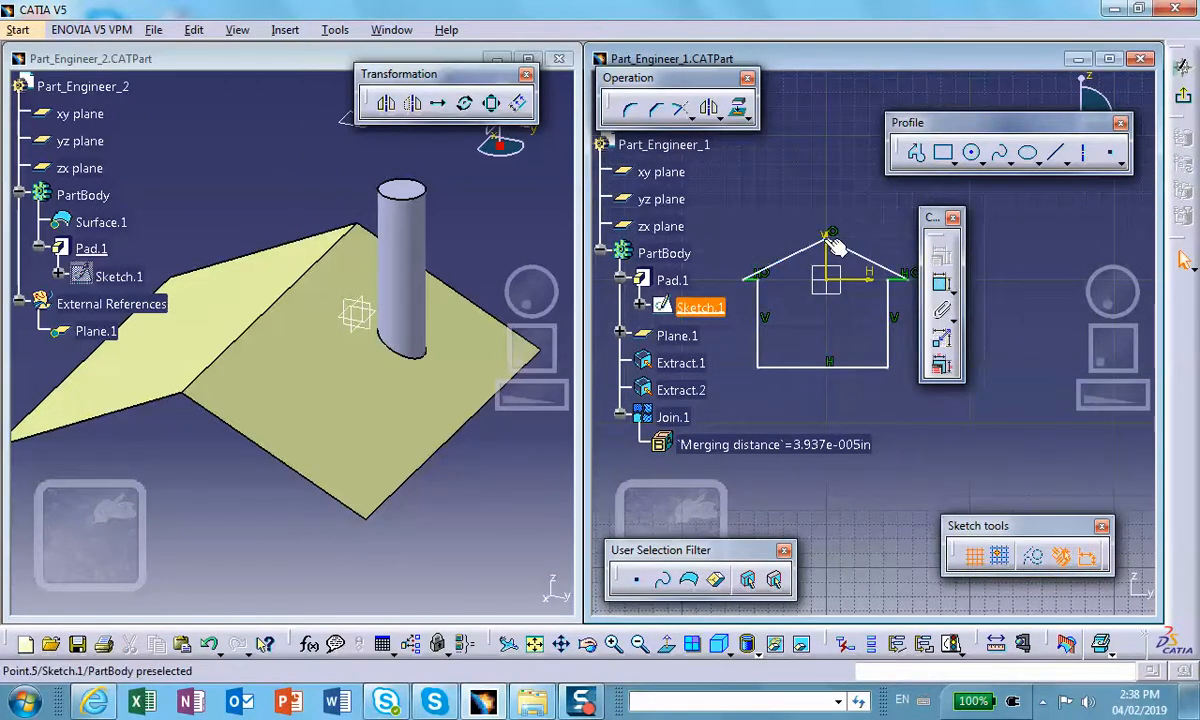
left_click_drag(835, 248, 834, 190)
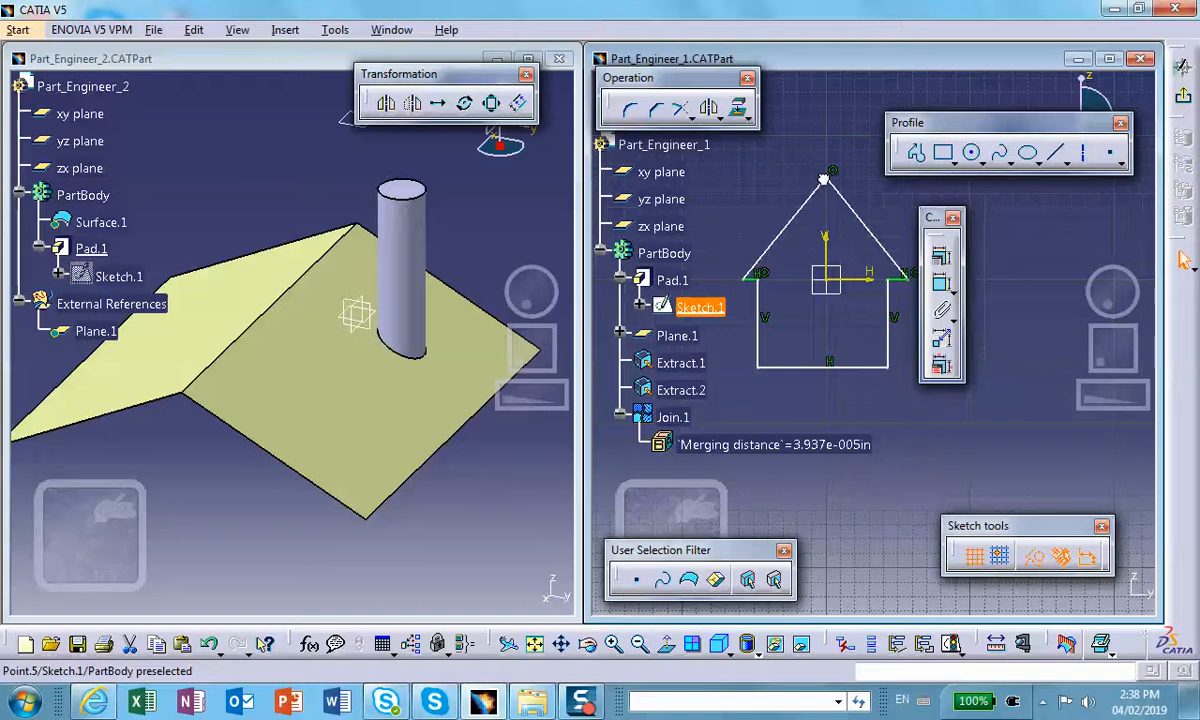
left_click(1065, 643)
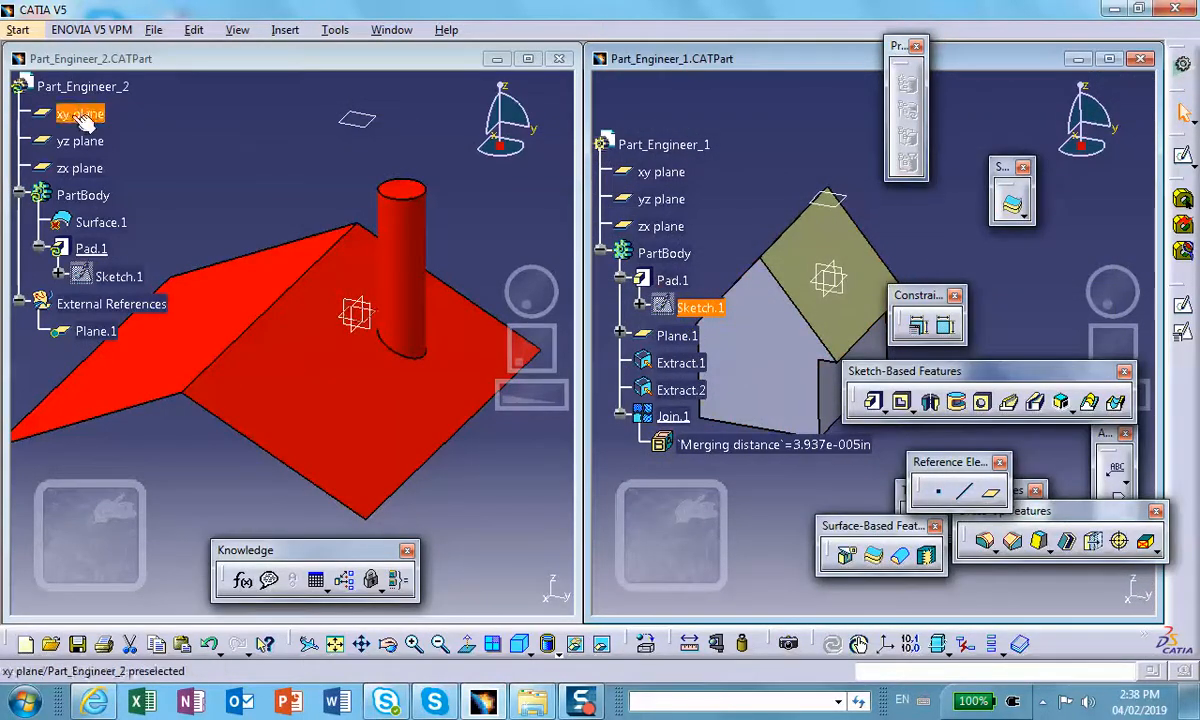
- Run a Local Update on Part_Engineer_2 to bring in the steeper linked roof surface
left_click(204, 152)
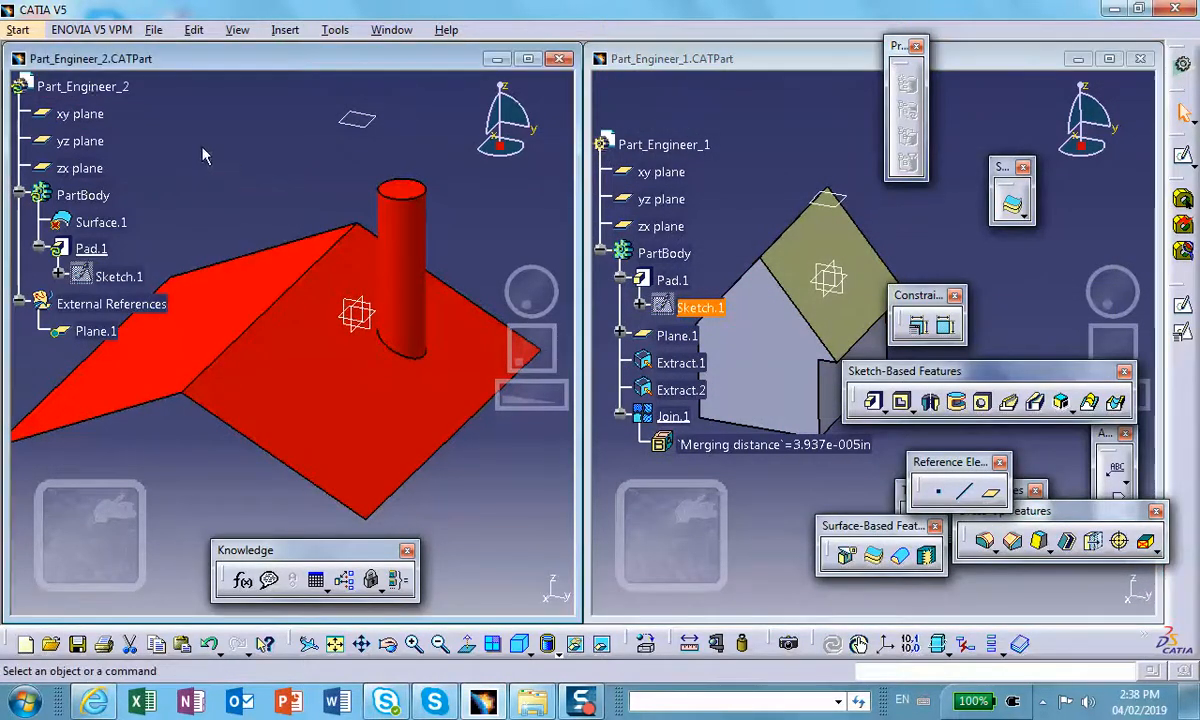
right_click(100, 92)
left_click(140, 404)
middle_click_drag(313, 343, 338, 424)
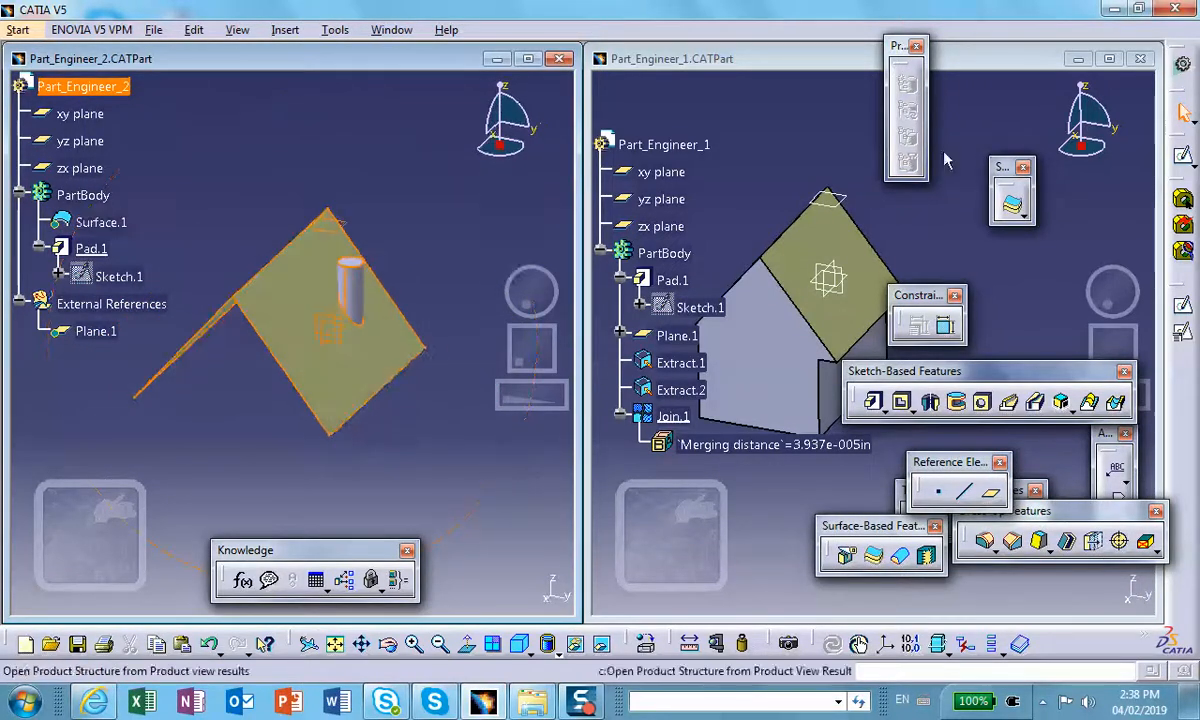
- Set the offset of Plane.1 from the xy plane in Part_Engineer_1 to 5 in
middle_click_drag(850, 190, 876, 193)
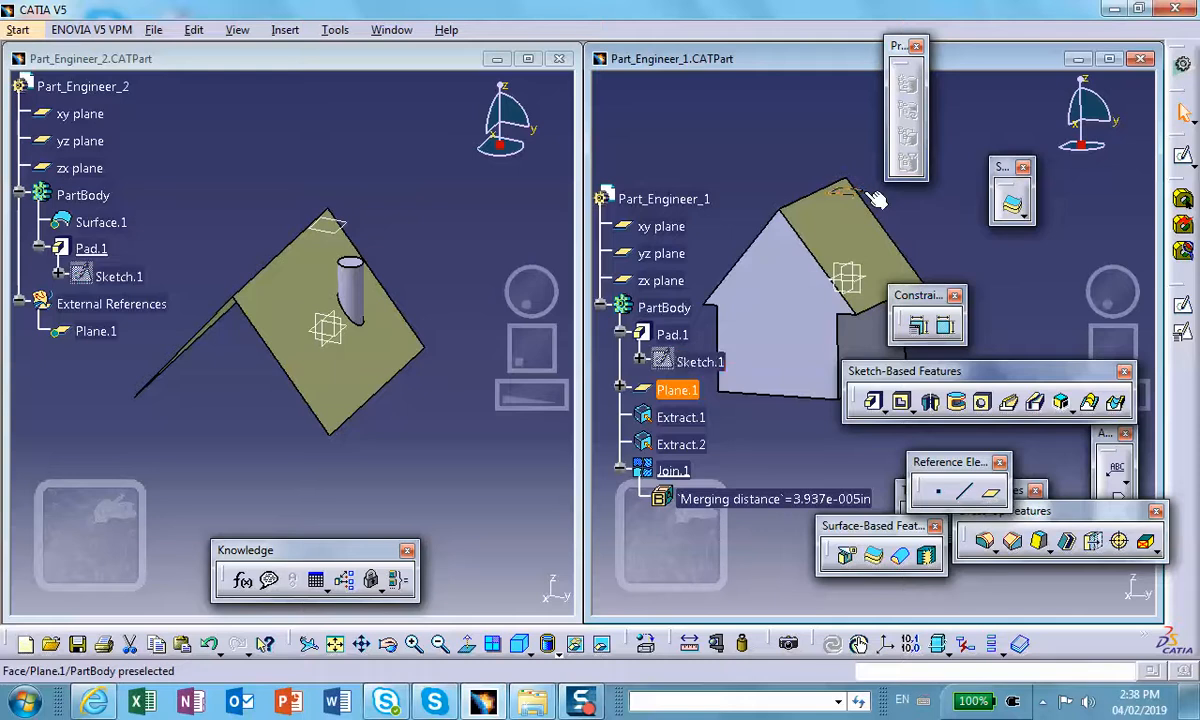
left_click(660, 390)
double_click(660, 390)
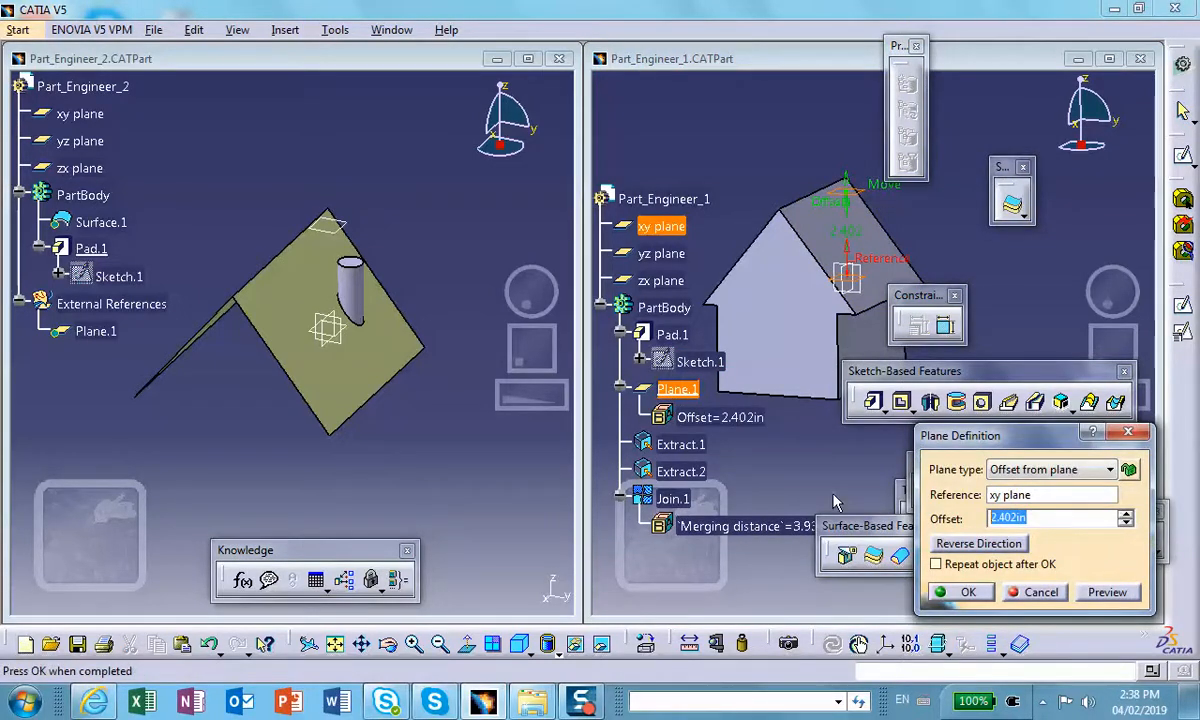
type("5")
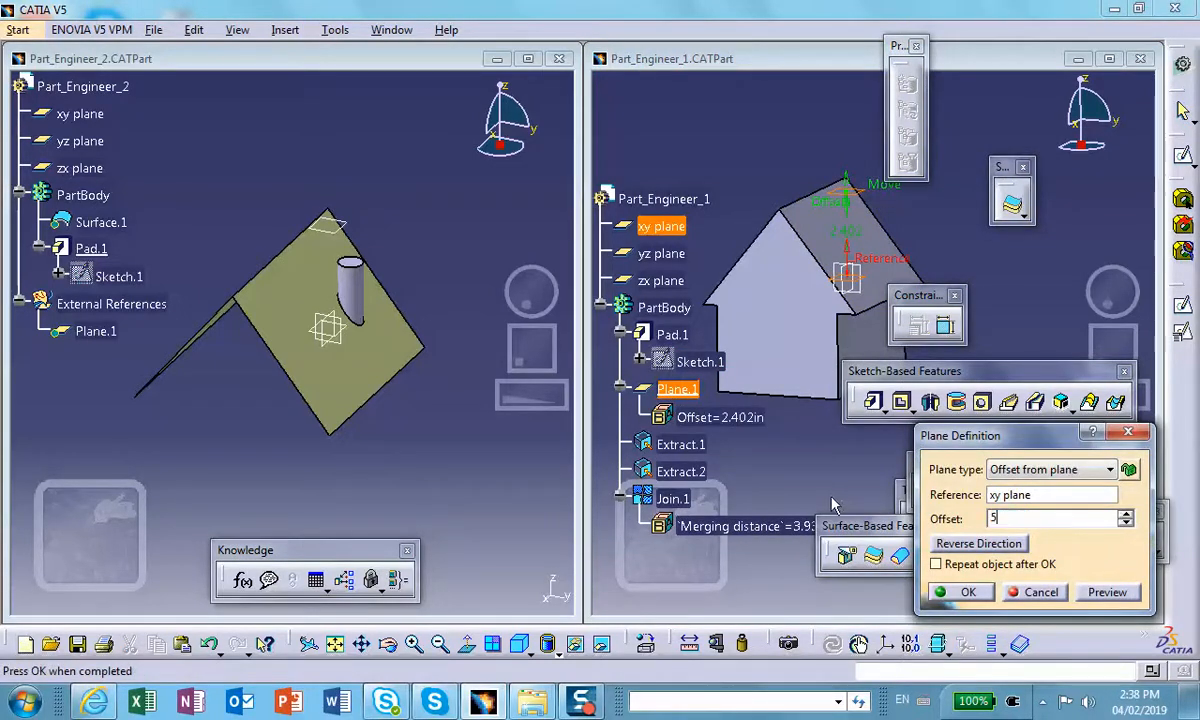
left_click(966, 592)
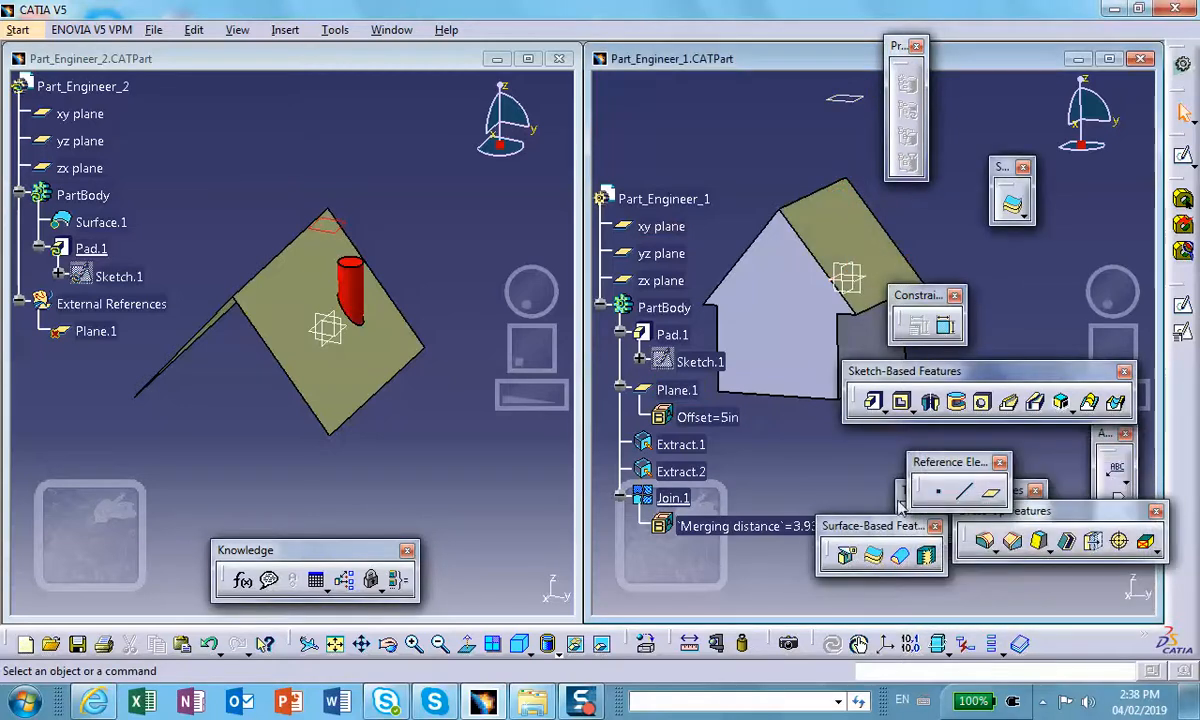
- Run a Local Update on Part_Engineer_2 so the linked plane and chimney pad follow the new plane offset
left_click(224, 142)
right_click(98, 88)
left_click(205, 396)
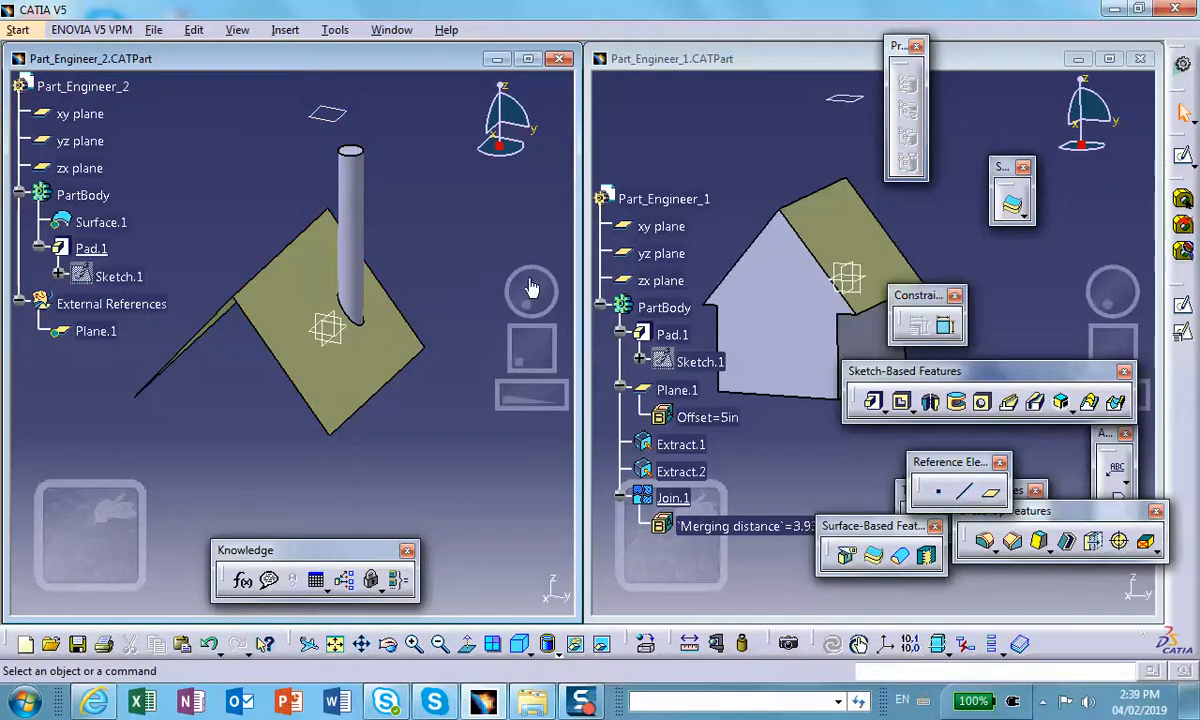
- Turn off the display of External References in the specification tree in the Part Infrastructure options
scroll(700, 141, "down", 2)
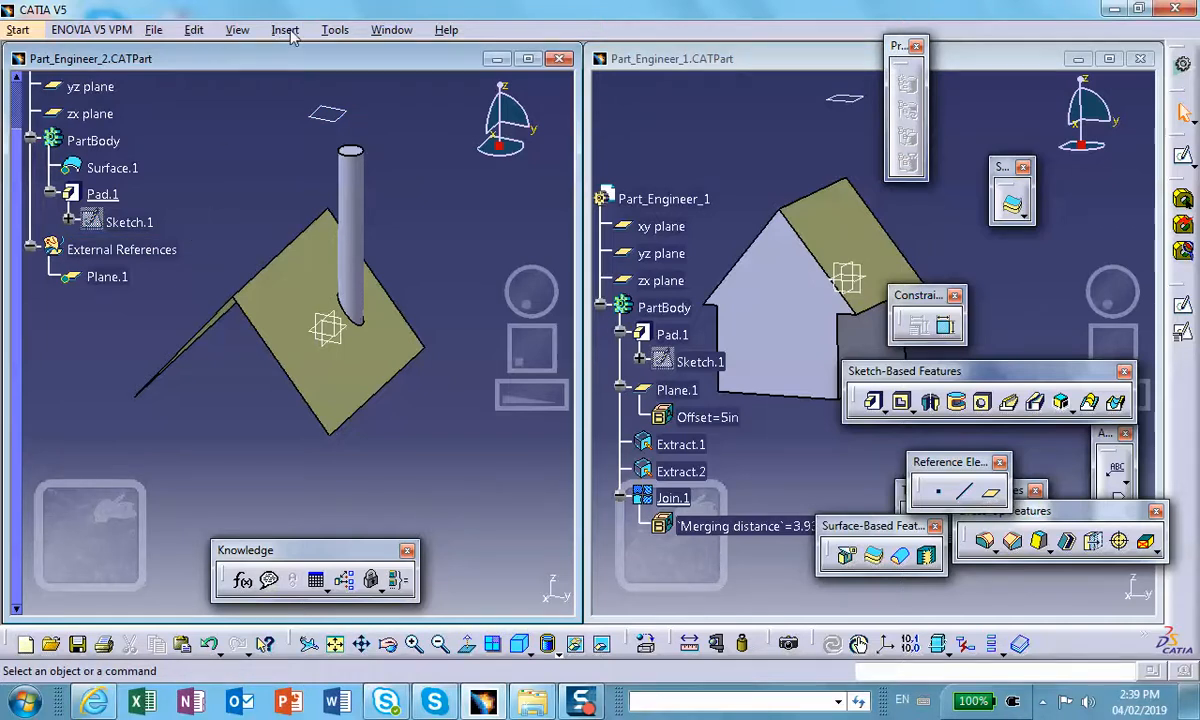
left_click(336, 31)
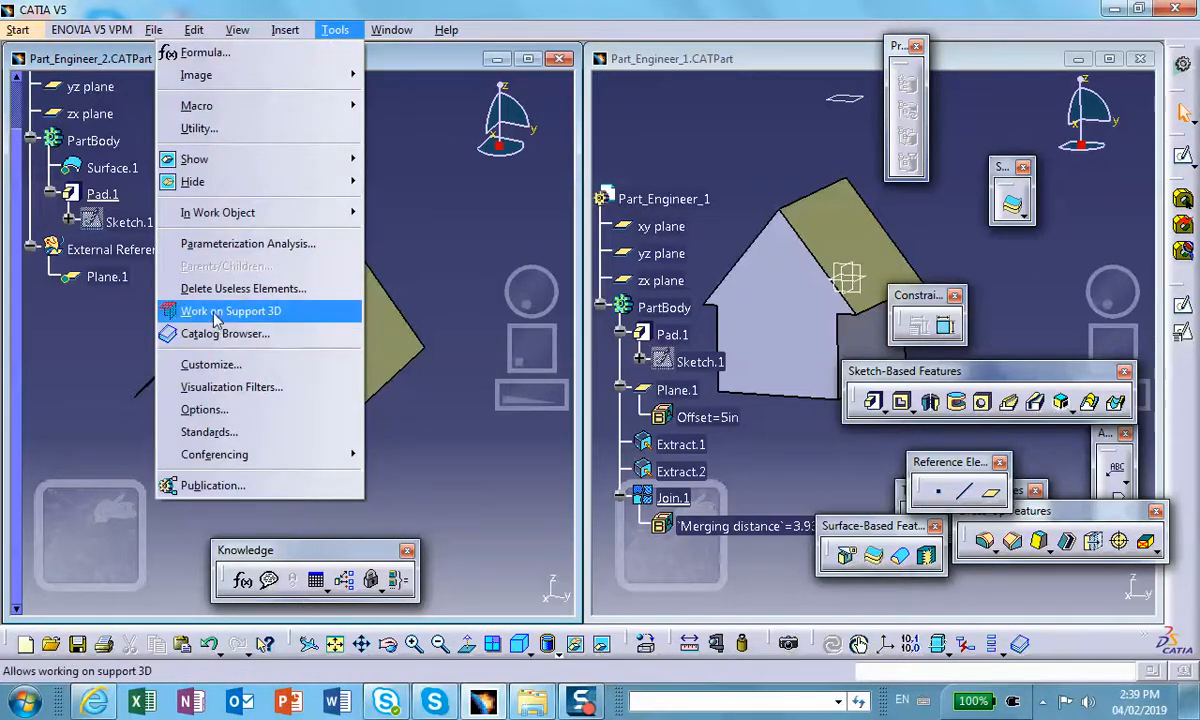
left_click(228, 410)
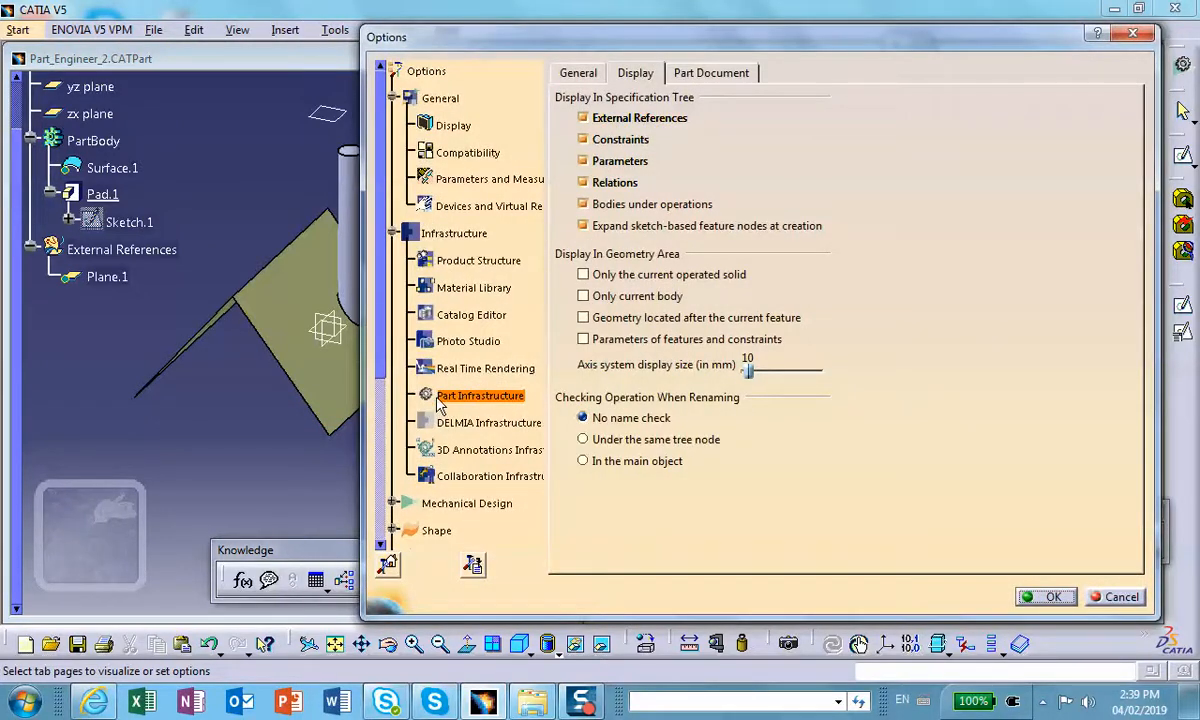
left_click(586, 119)
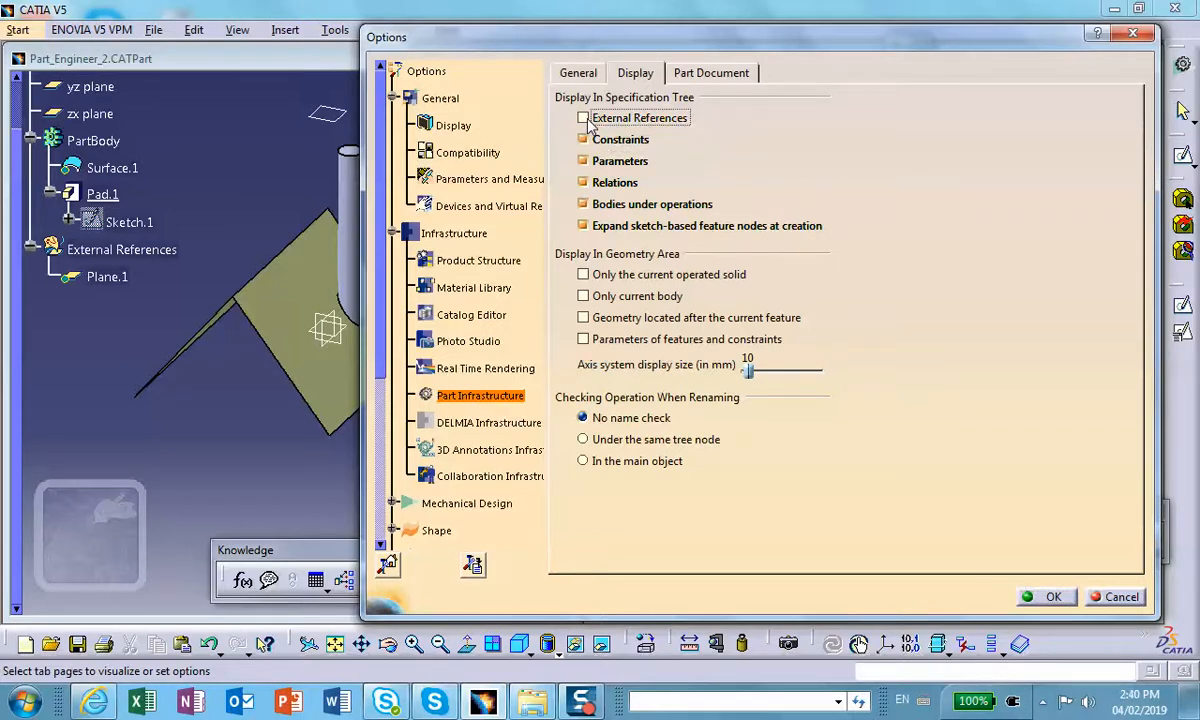
left_click(1050, 597)
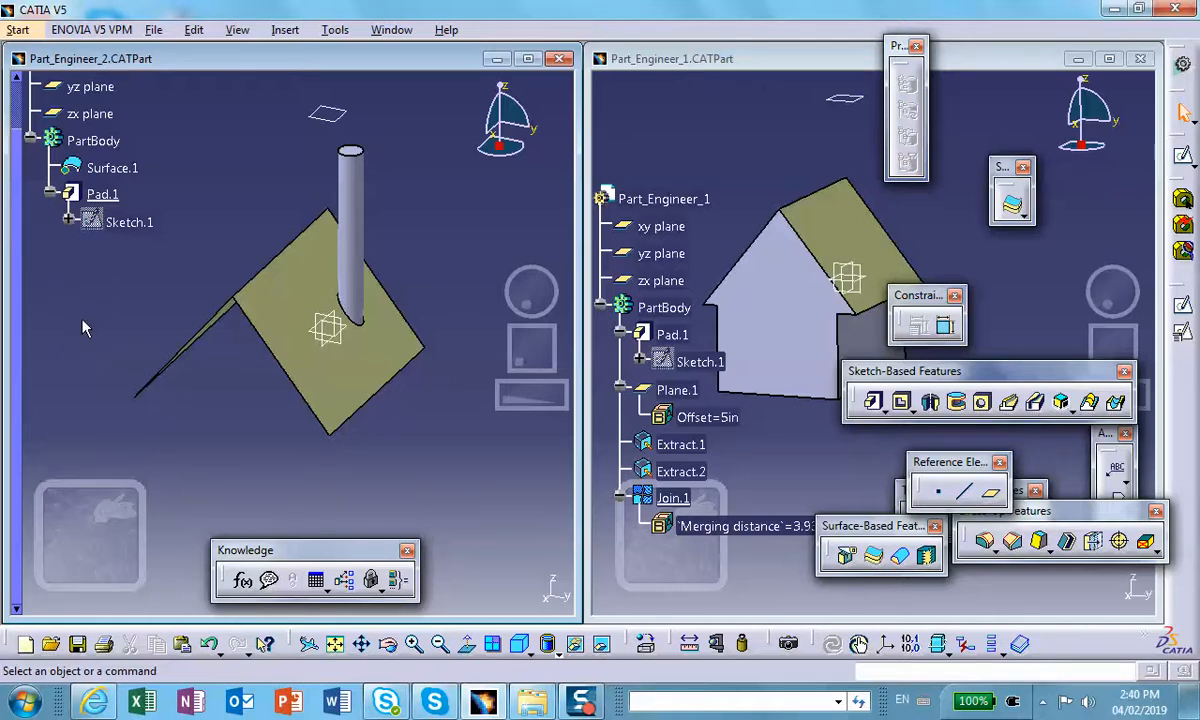
- Set the offset of Plane.1 from the xy plane in Part_Engineer_1 to 9 in
double_click(852, 104)
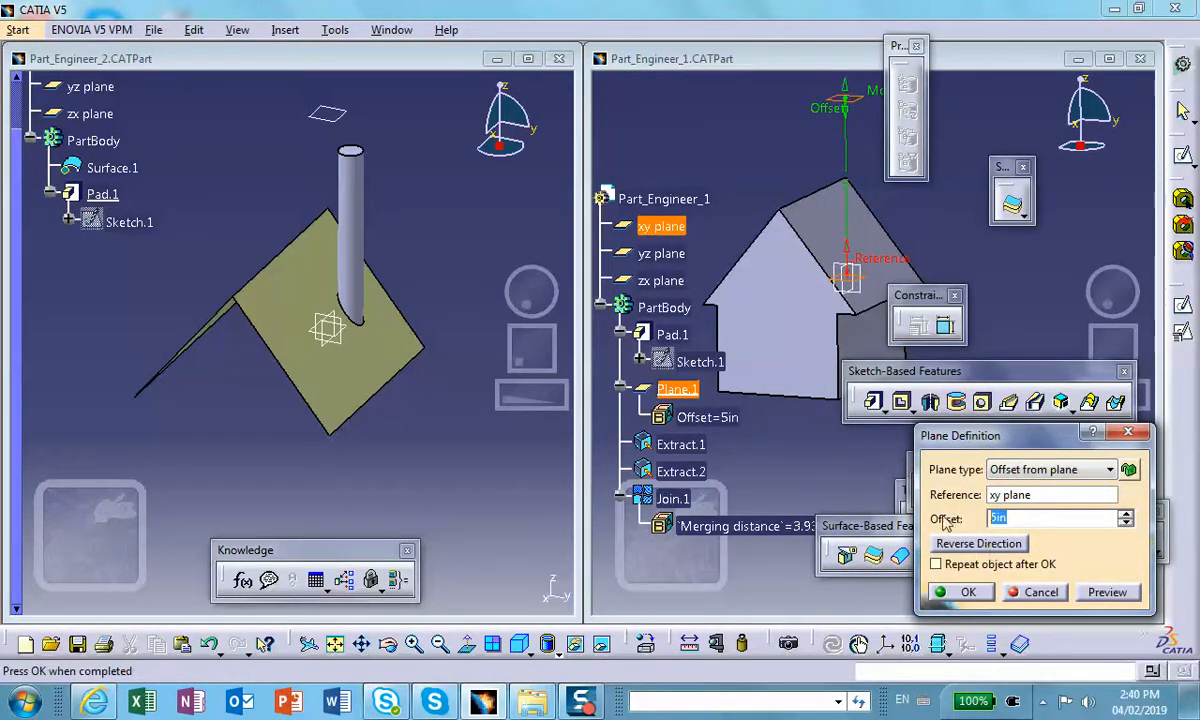
left_click(962, 592)
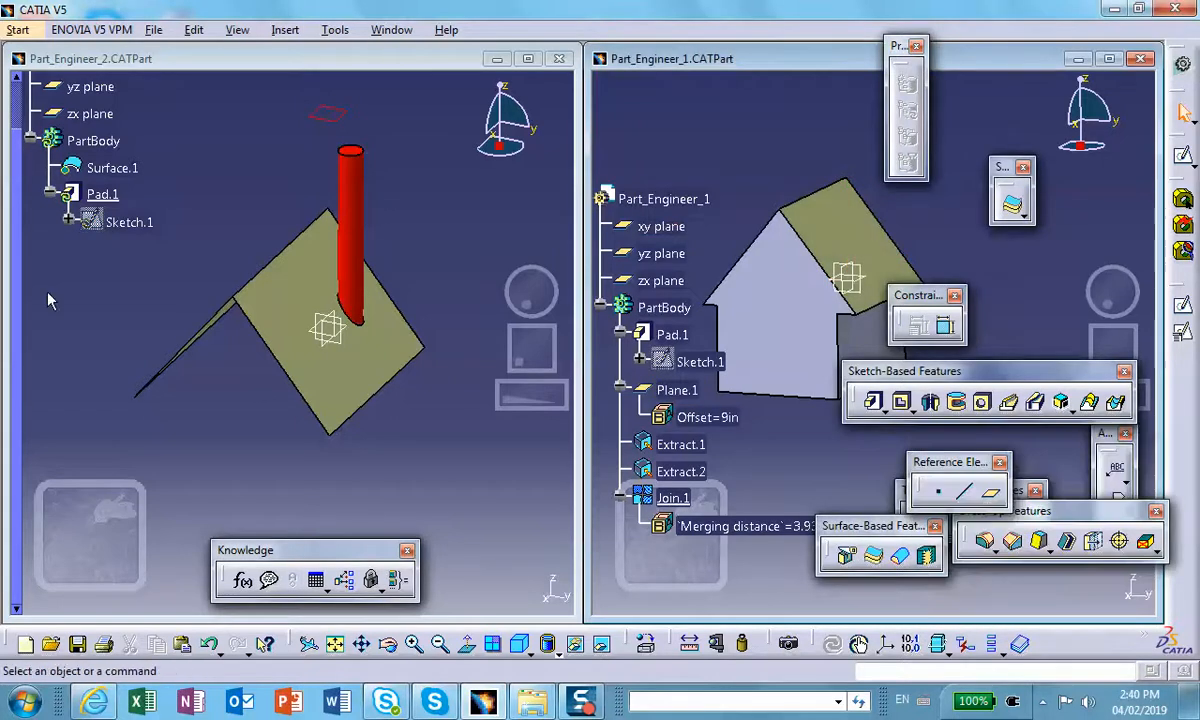
- Run a Local Update on Part_Engineer_2 so the linked plane and chimney pad follow the 9 in plane offset
left_click(141, 300)
scroll(119, 255, "up", 2)
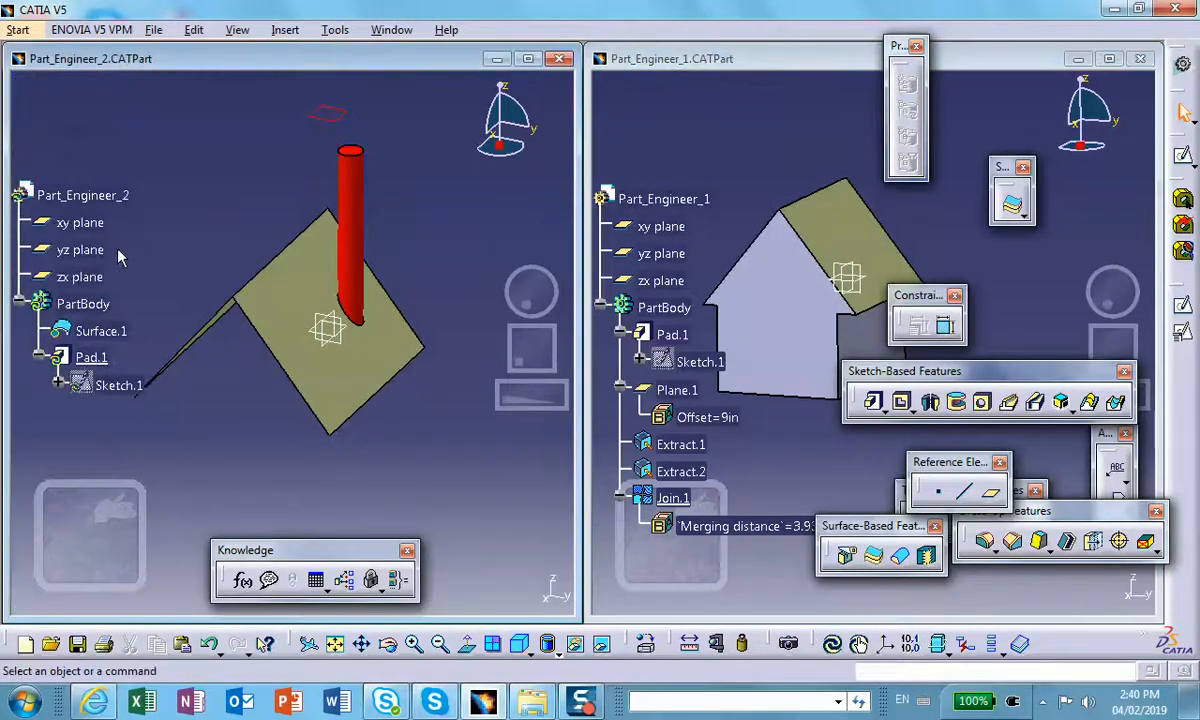
right_click(100, 196)
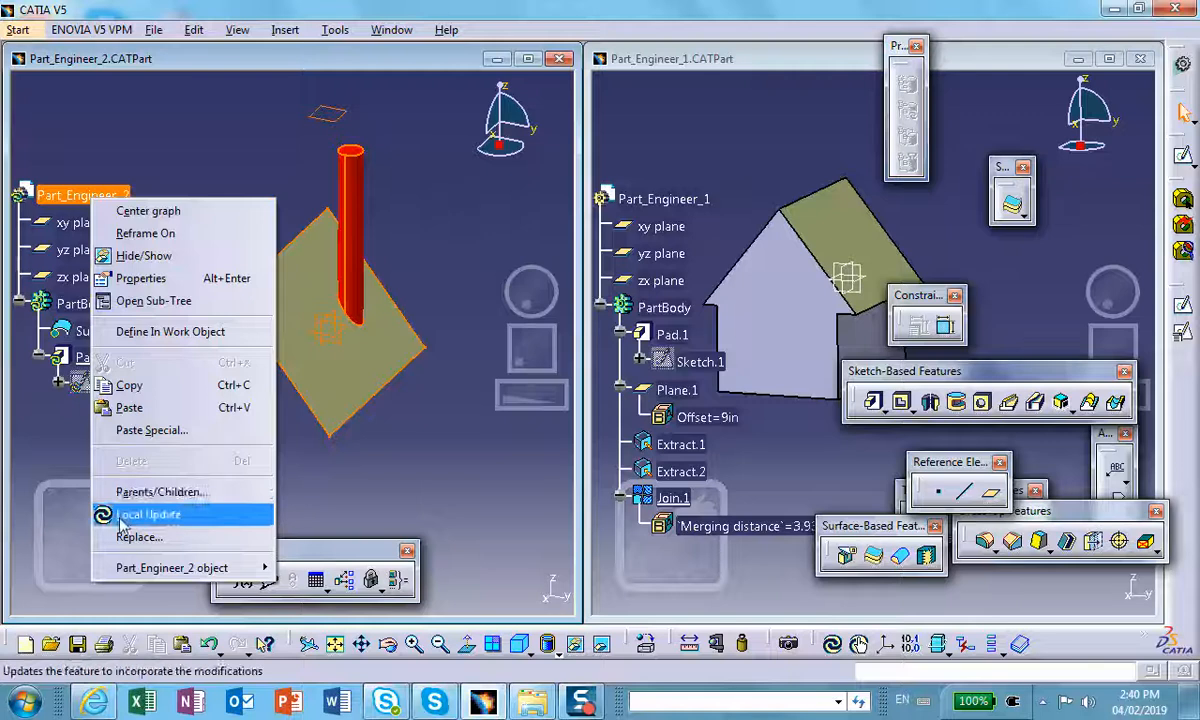
left_click(119, 519)
middle_click_drag(380, 276, 424, 398)
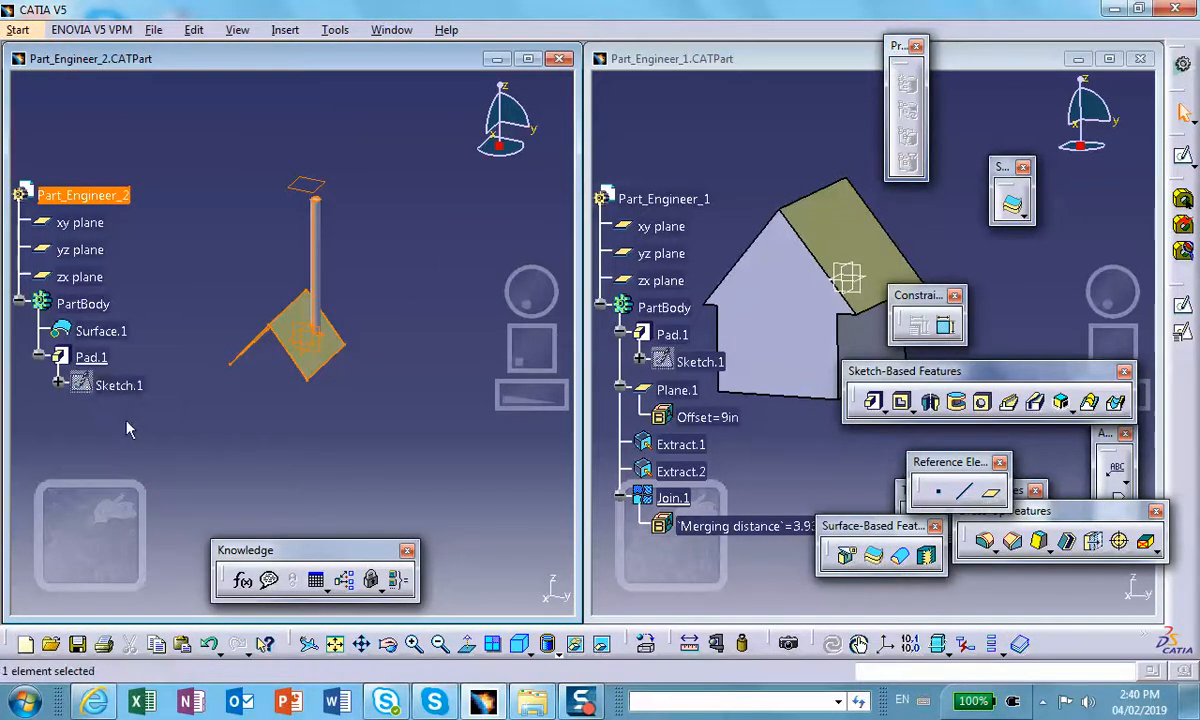
scroll(155, 404, "down", 2)
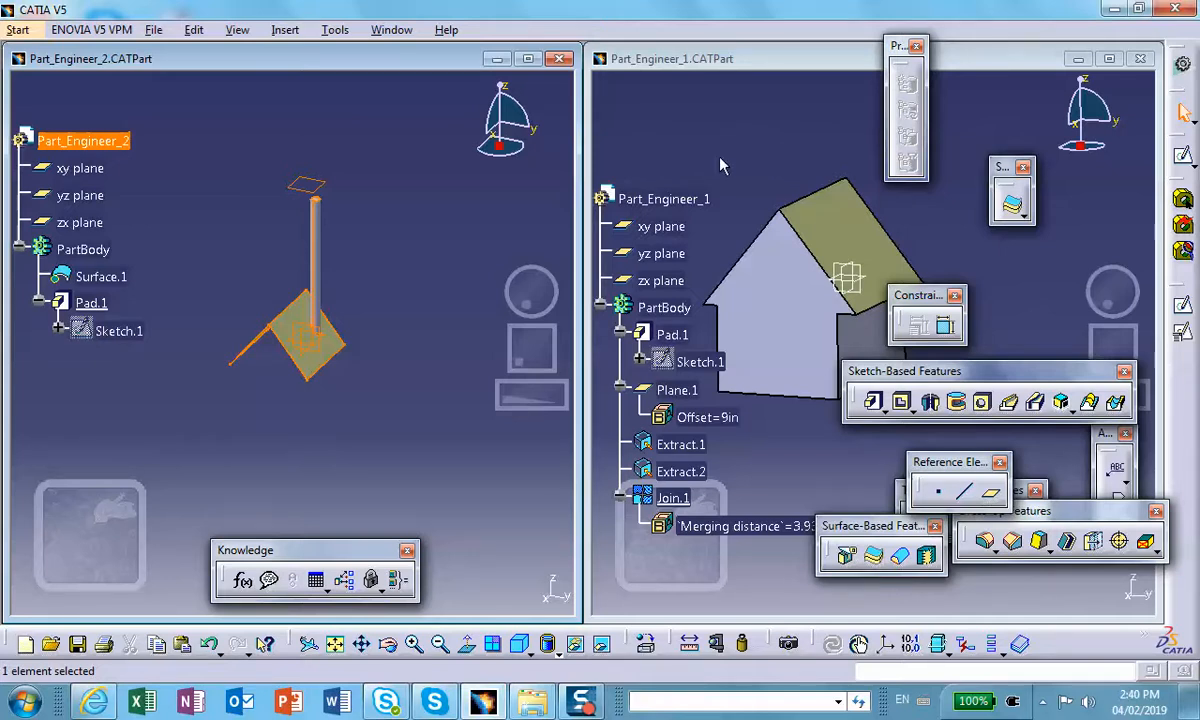
left_click(415, 214)
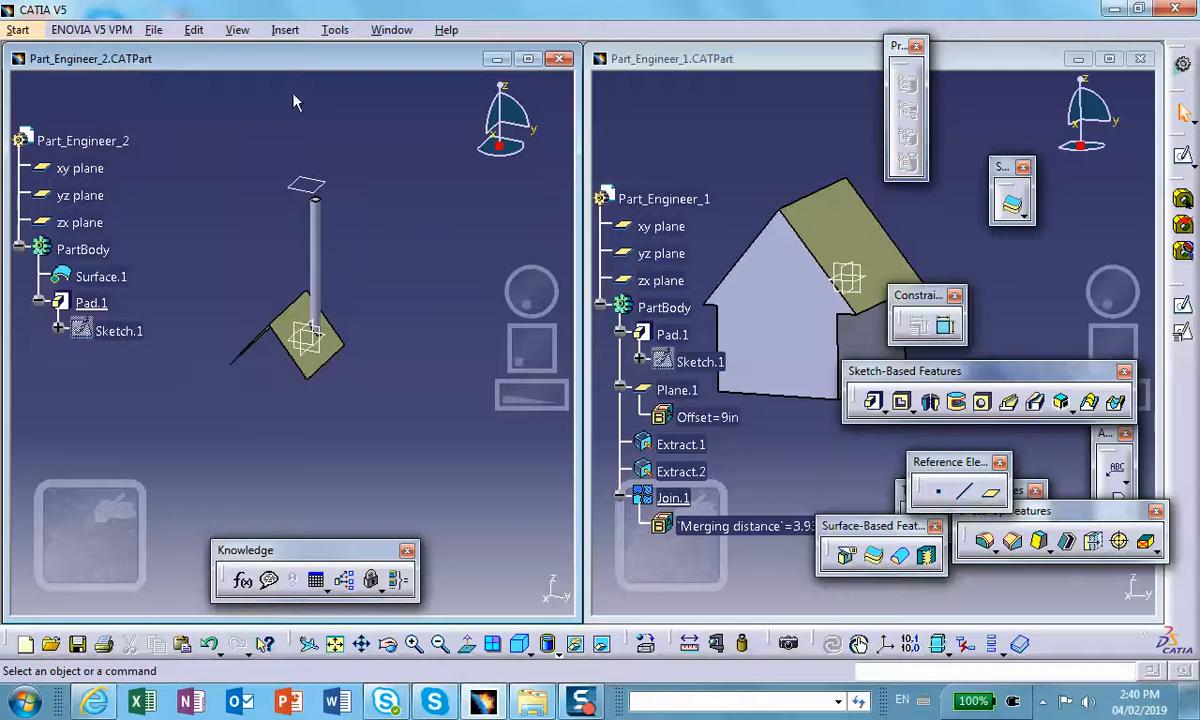
- Turn the display of External References in the specification tree back on in the Part Infrastructure options
left_click(334, 31)
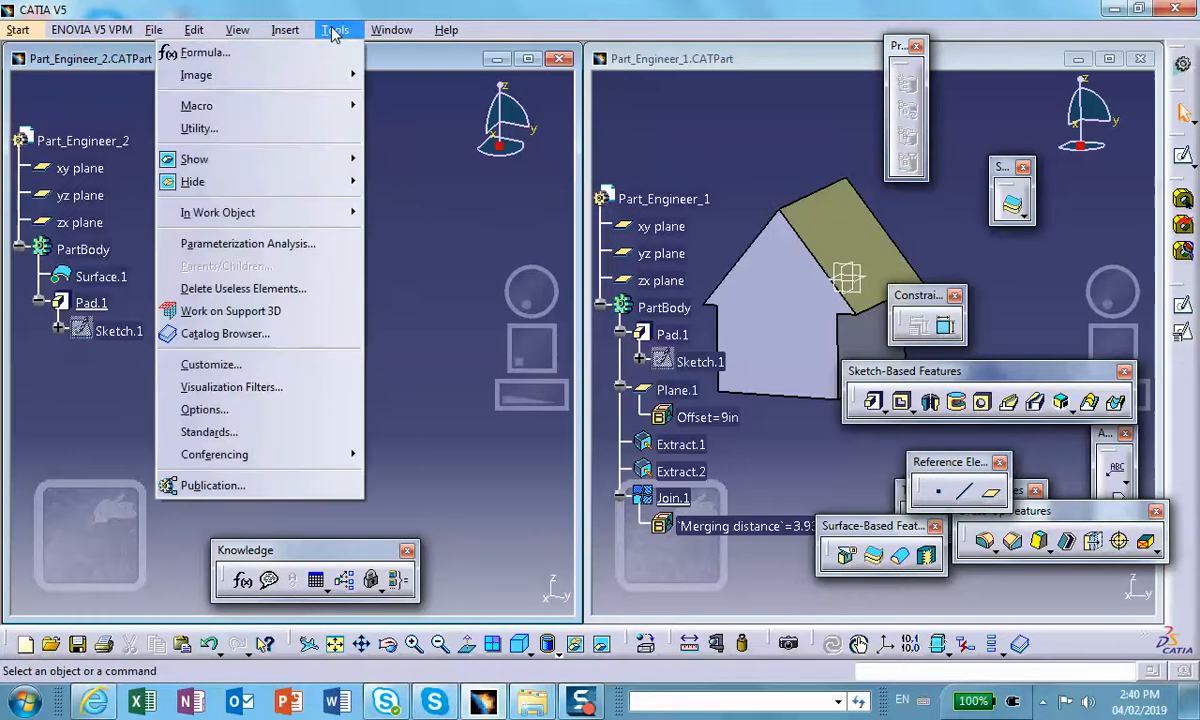
left_click(237, 411)
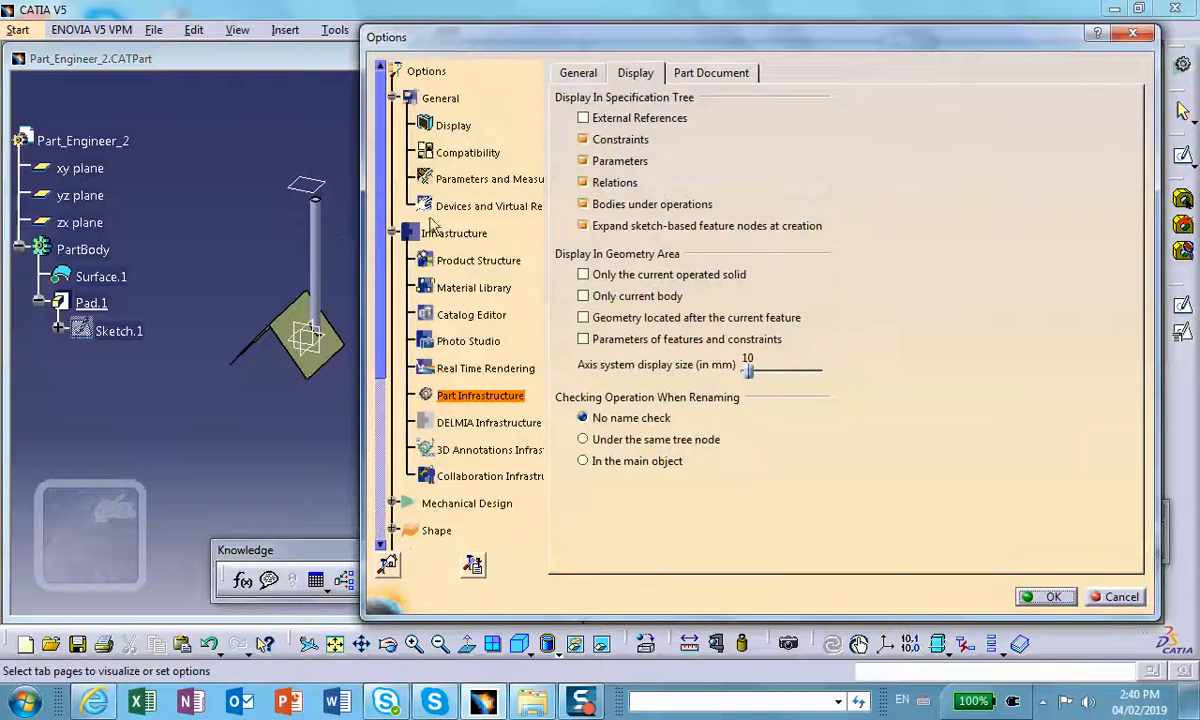
left_click(415, 232)
left_click(465, 396)
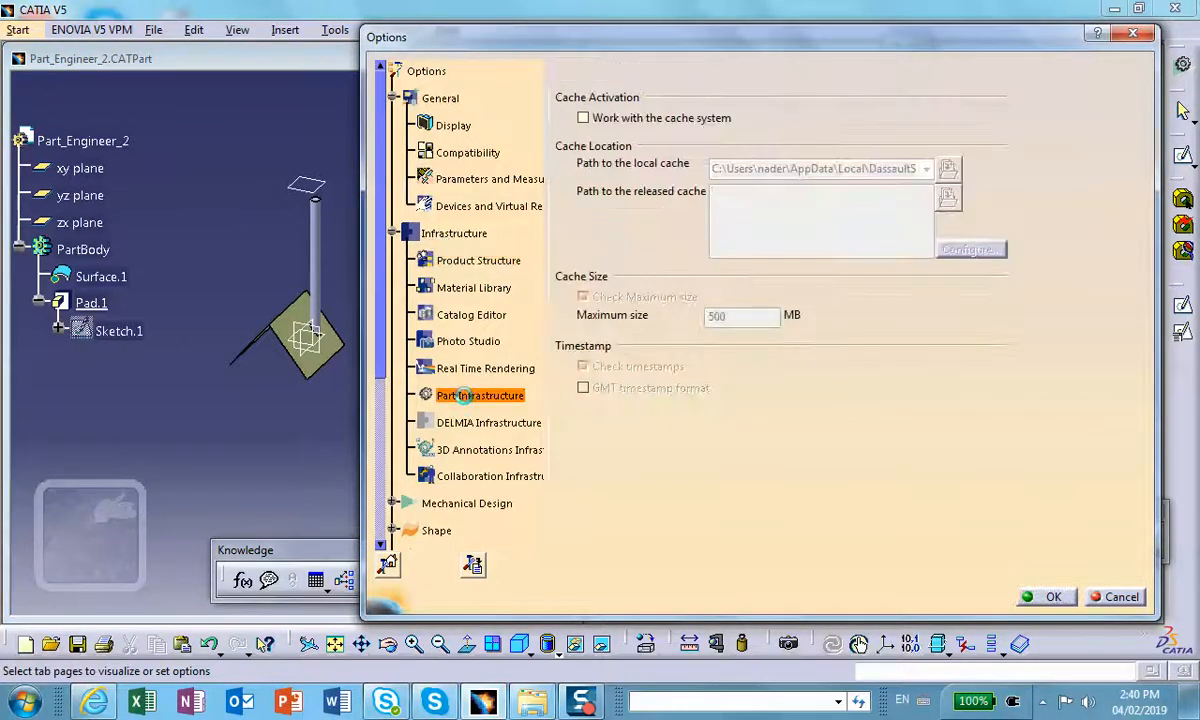
left_click(635, 72)
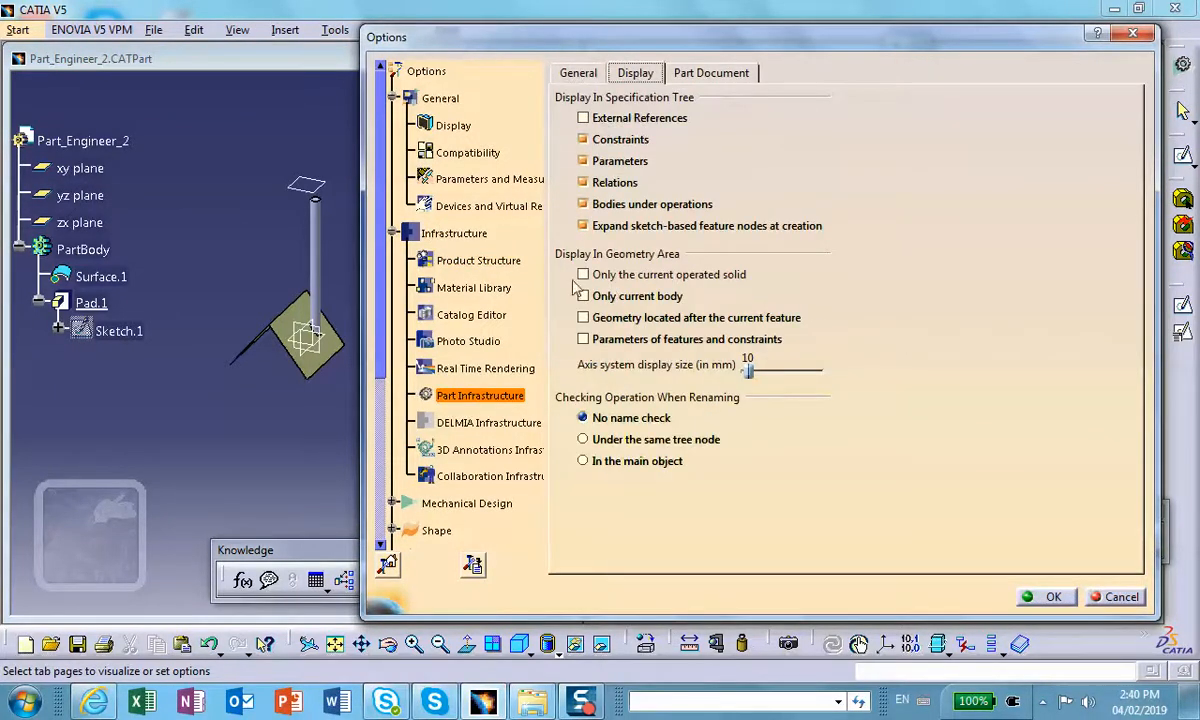
left_click(583, 118)
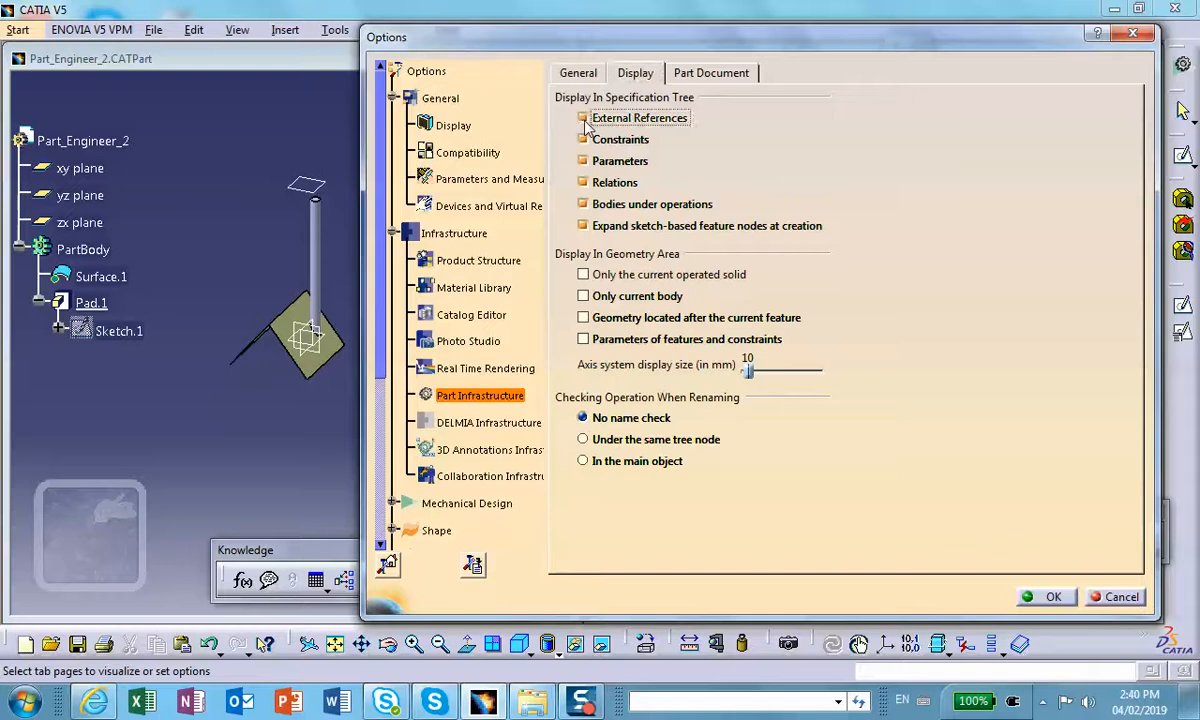
left_click(1042, 596)
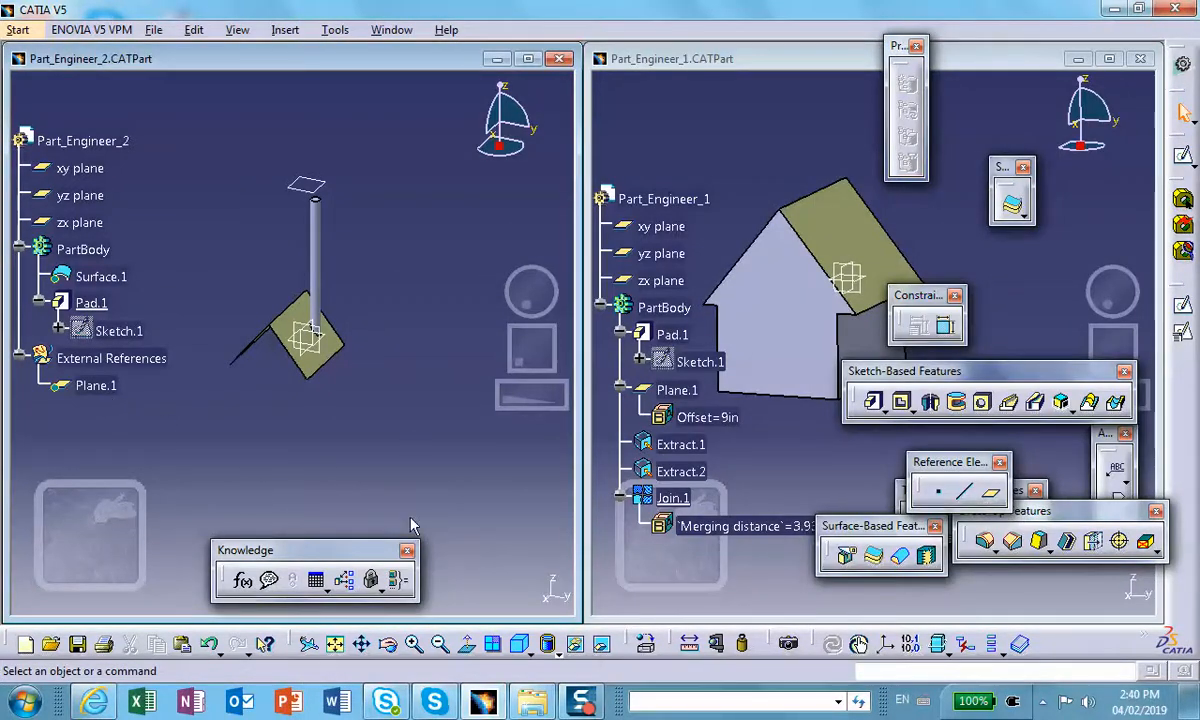
mouse_move(583, 702)
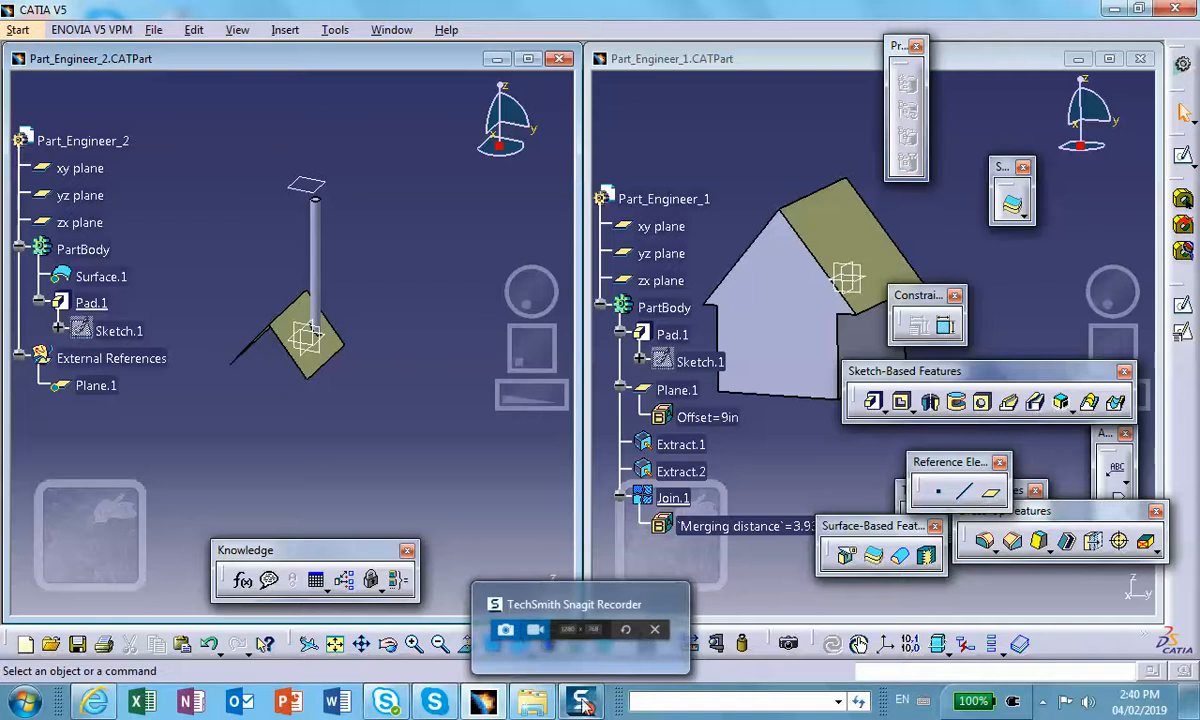